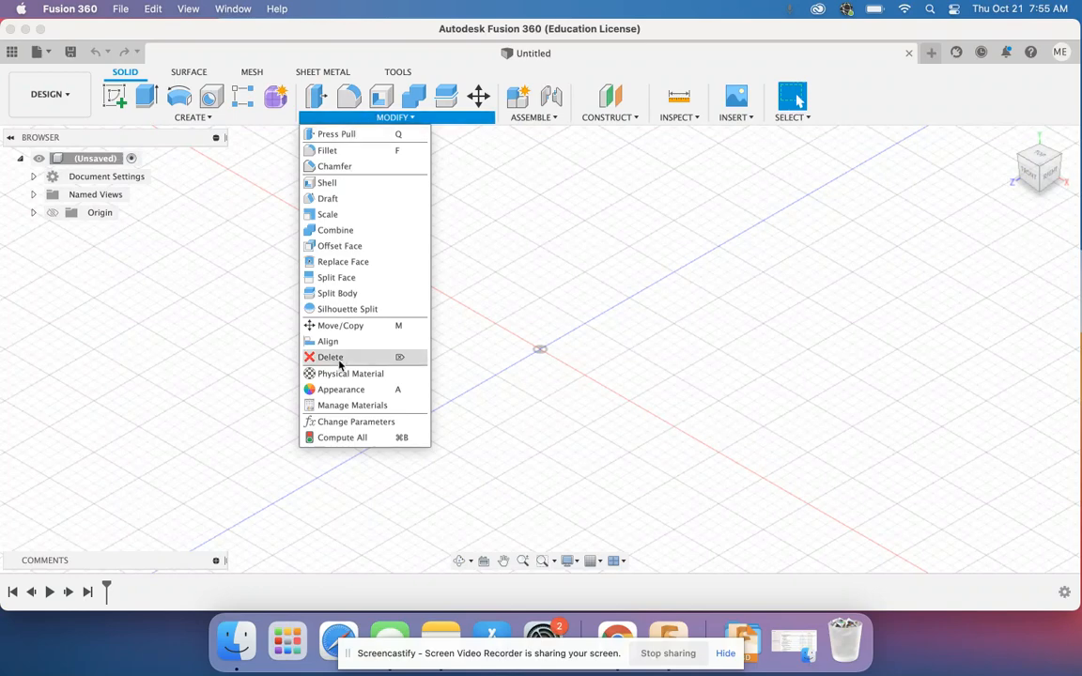
Add a unitless user parameter Length with expression 150 and the comment "Length of all sides".
left_click(341, 424)
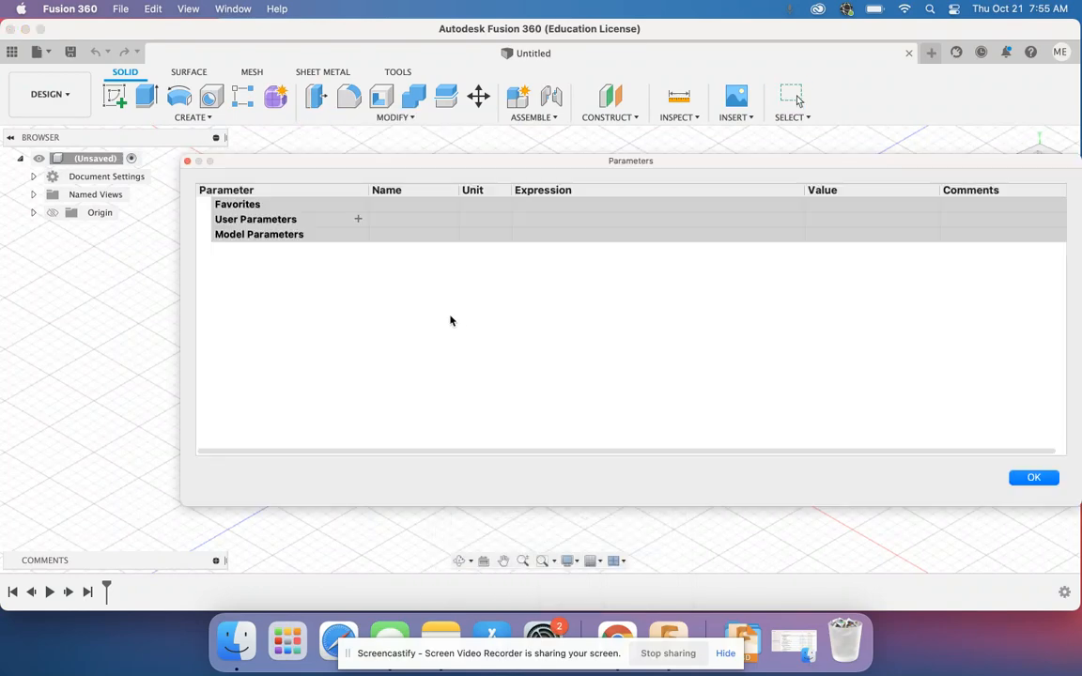
left_click(358, 220)
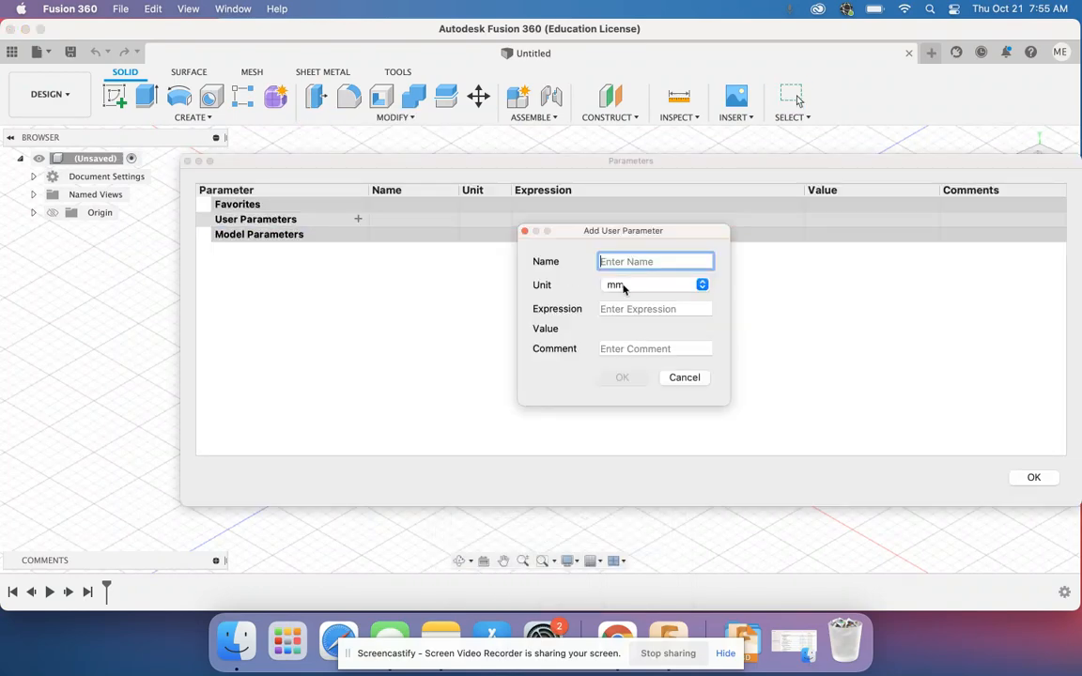
type("Length")
key("Tab")
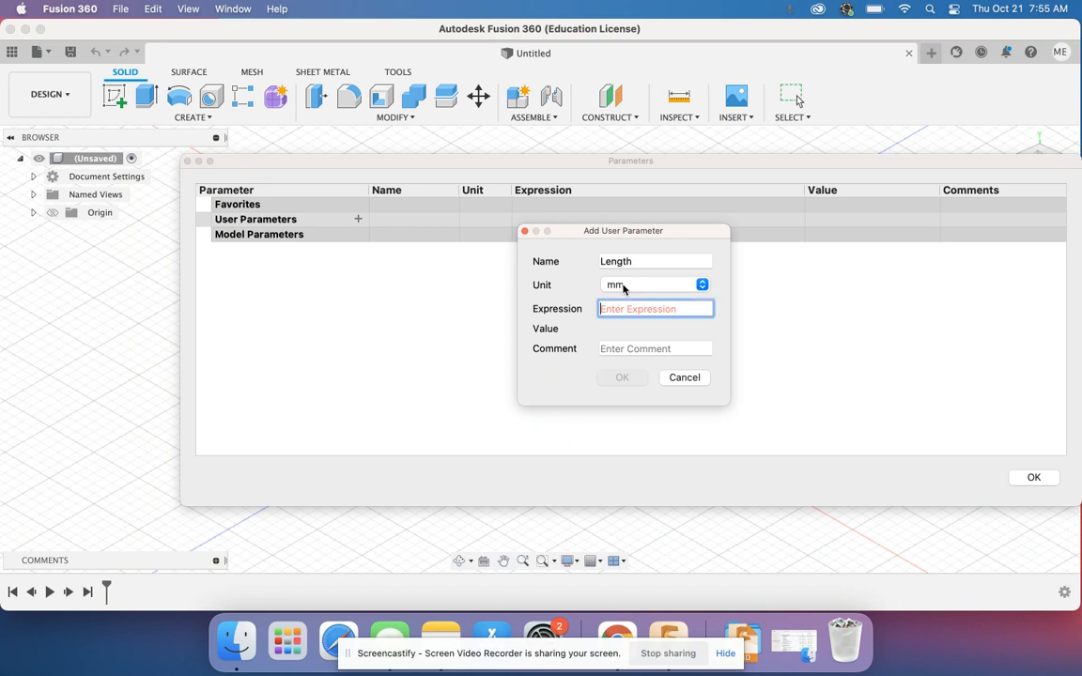
left_click(652, 291)
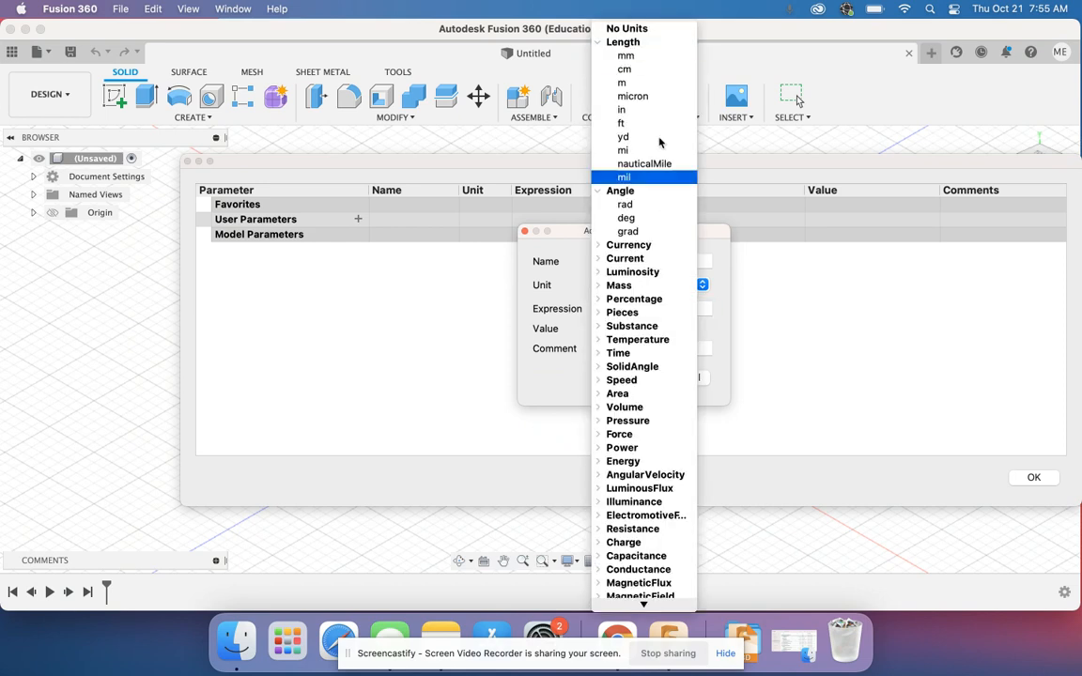
left_click(669, 34)
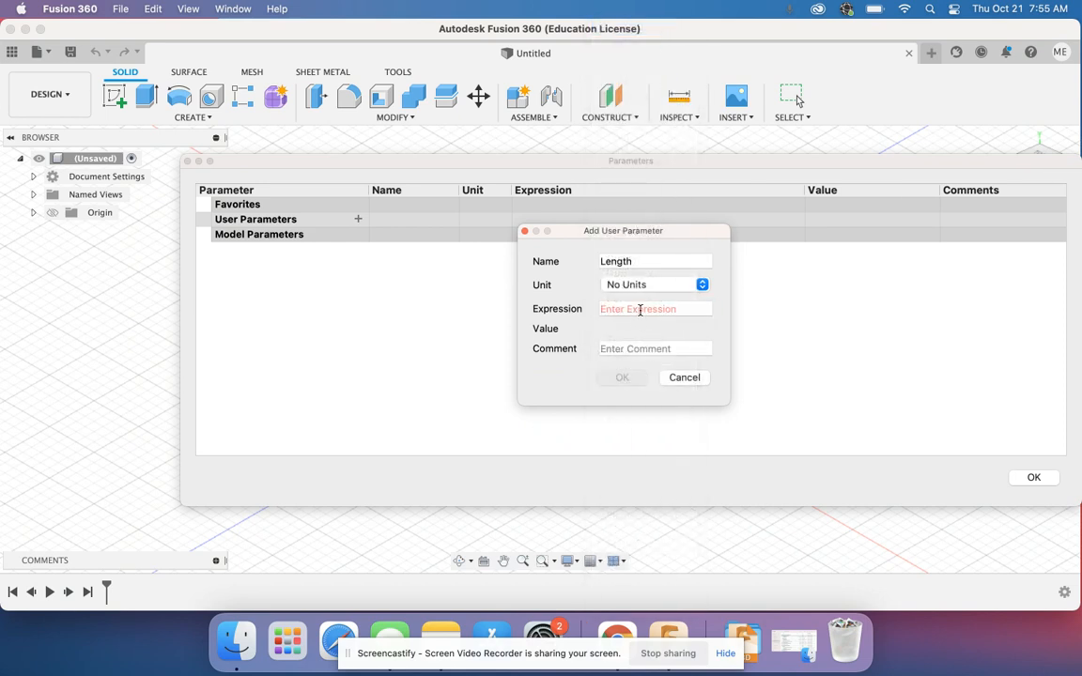
left_click(639, 310)
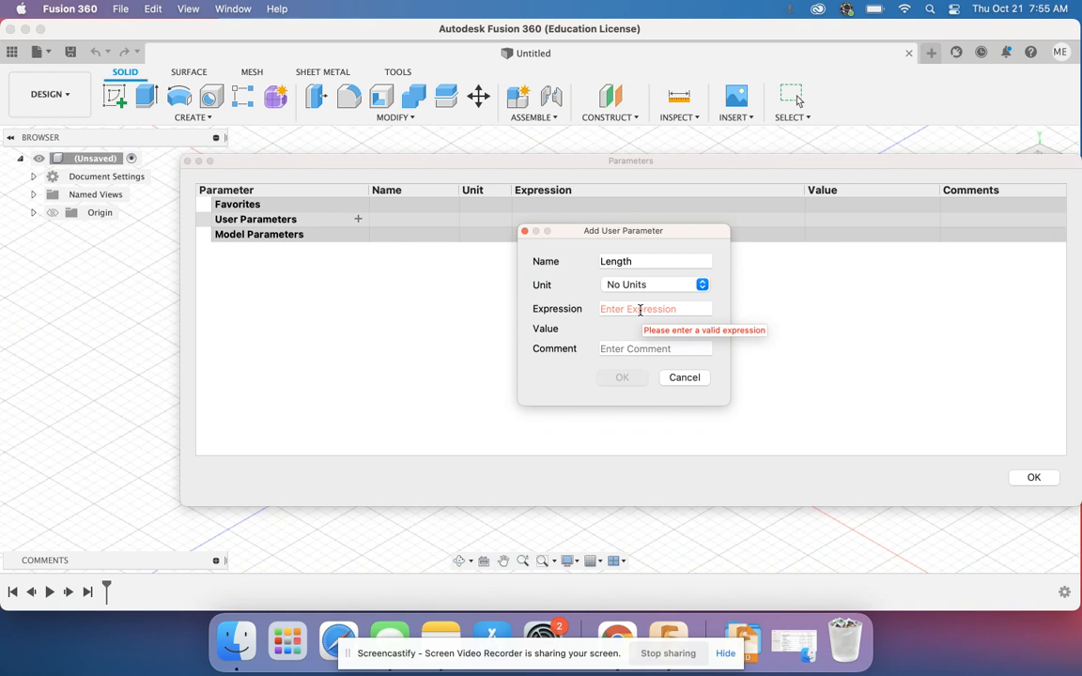
type("150")
key("Tab")
type("Leng")
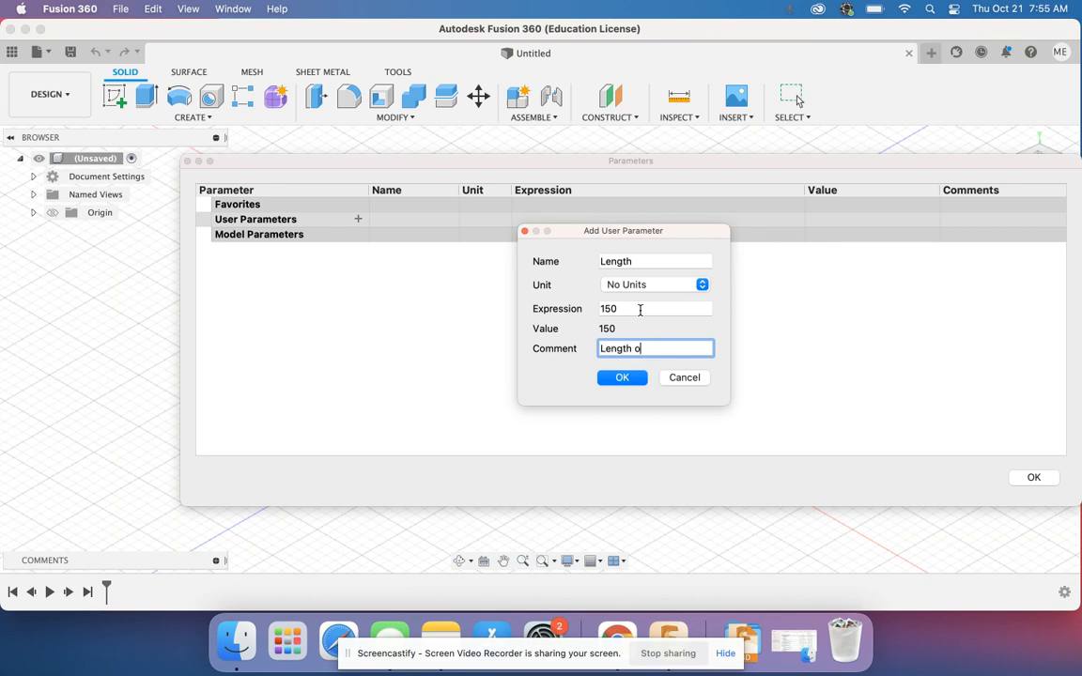
type("th of all sides")
left_click(622, 377)
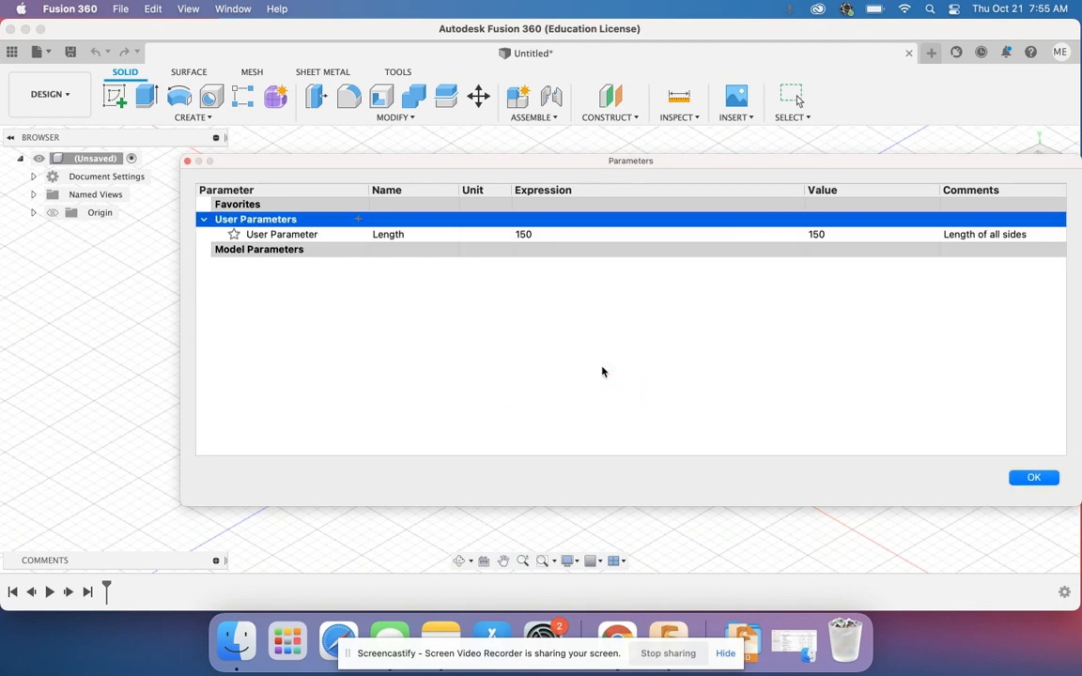
Add a unitless user parameter Thickness with expression 3 and close the parameter settings.
left_click(357, 220)
type("Thickness")
key("Tab")
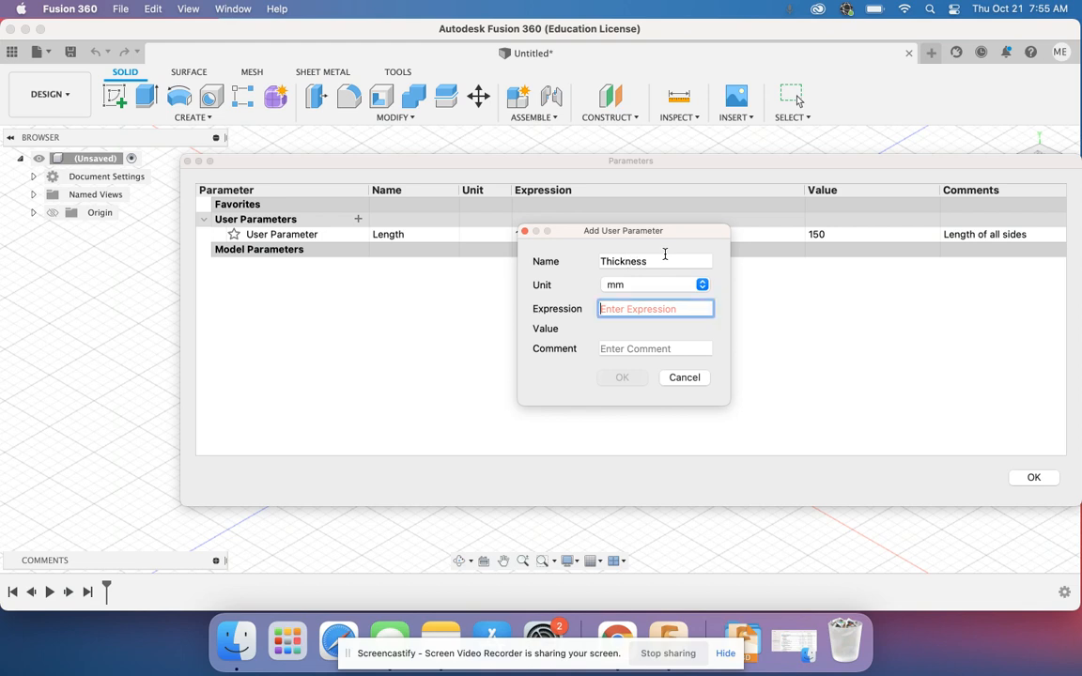
left_click(638, 284)
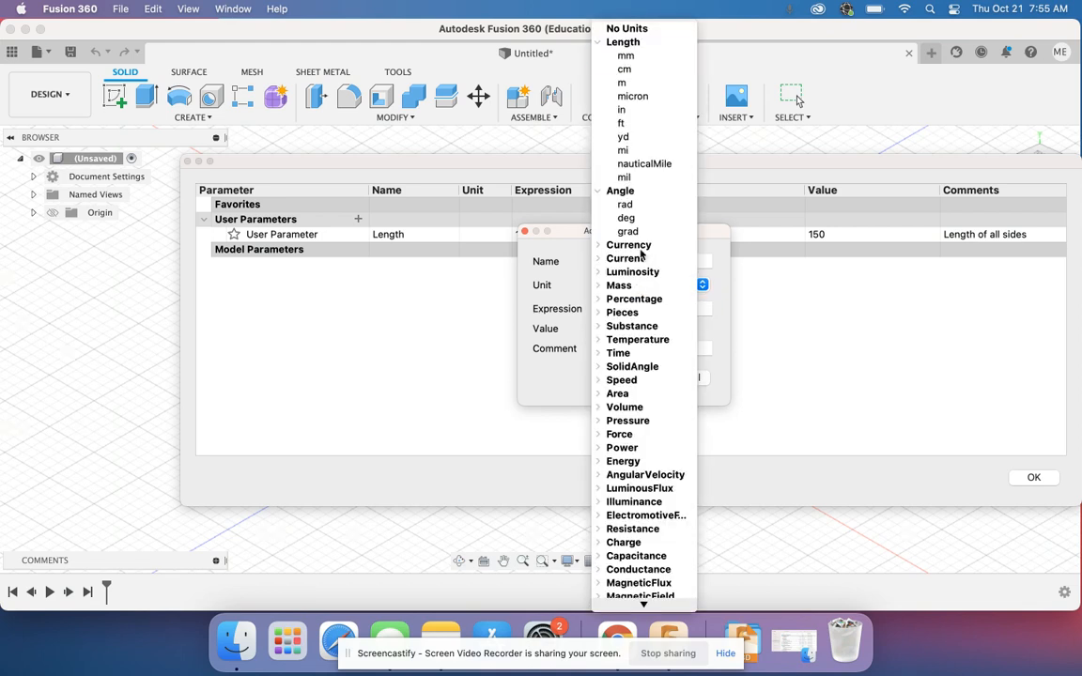
left_click(639, 30)
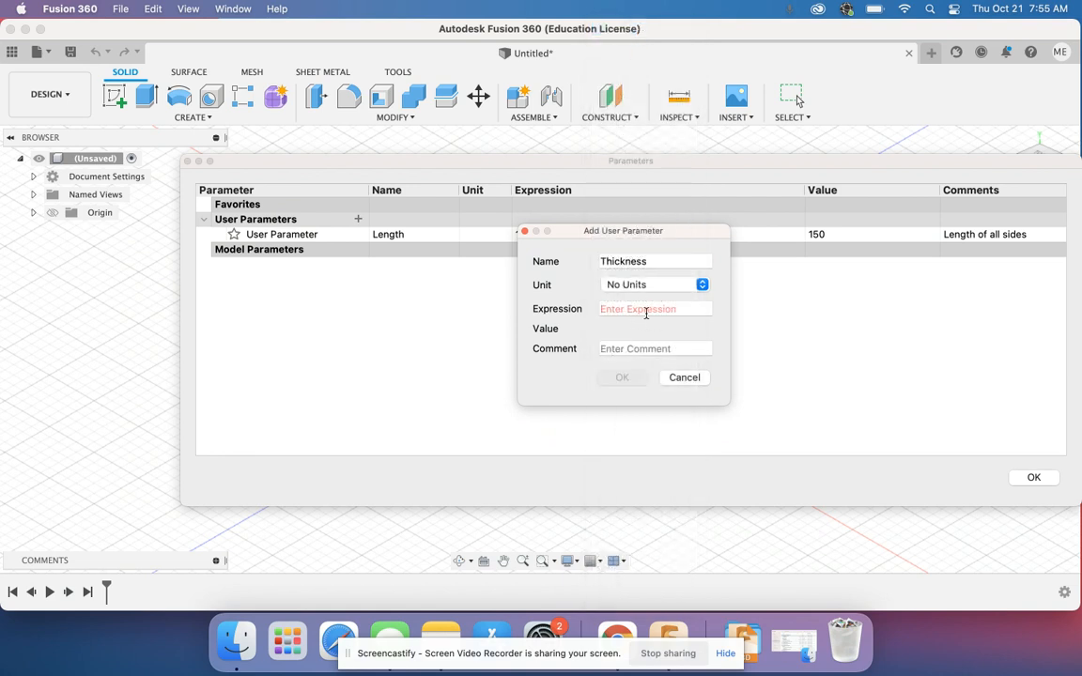
left_click(646, 313)
type("3")
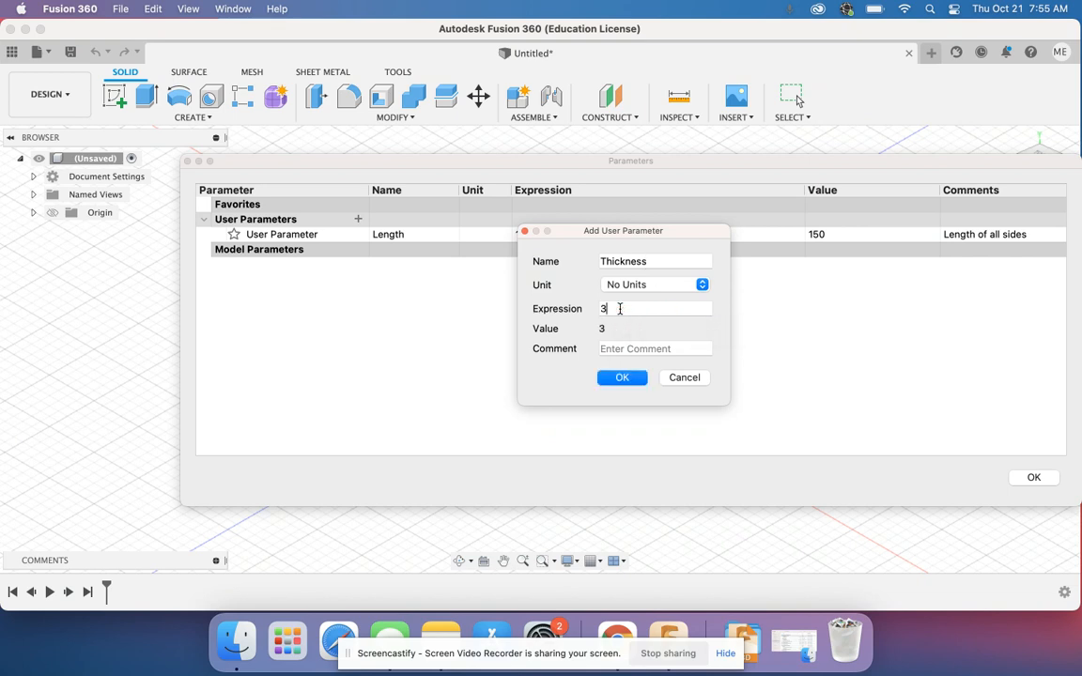
left_click(622, 349)
left_click(623, 381)
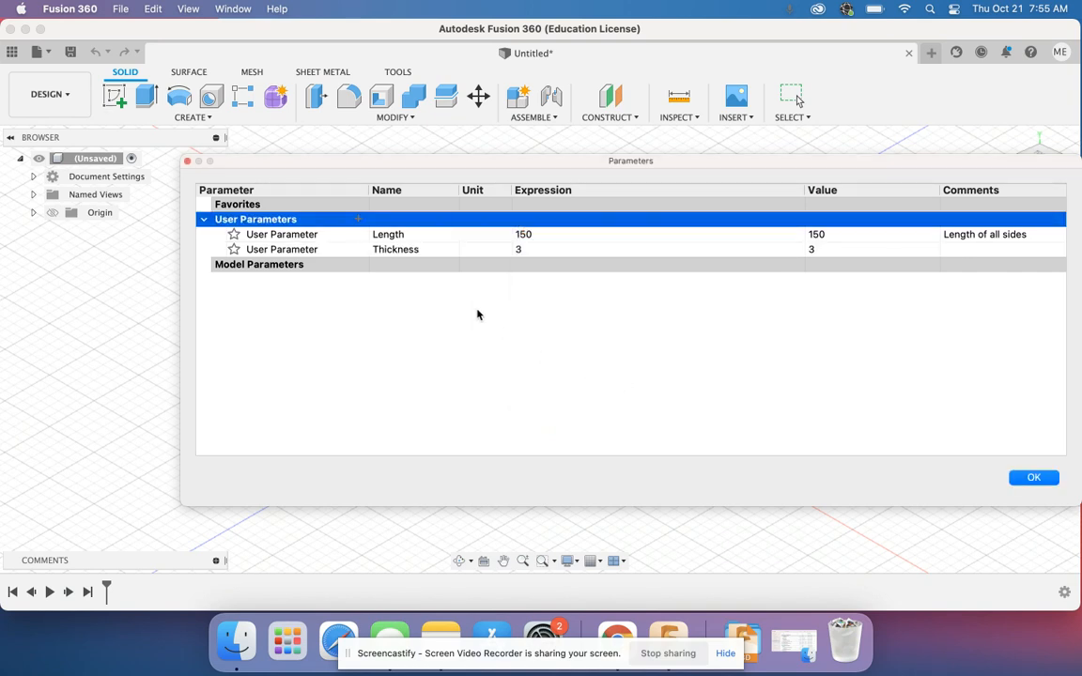
left_click(1033, 478)
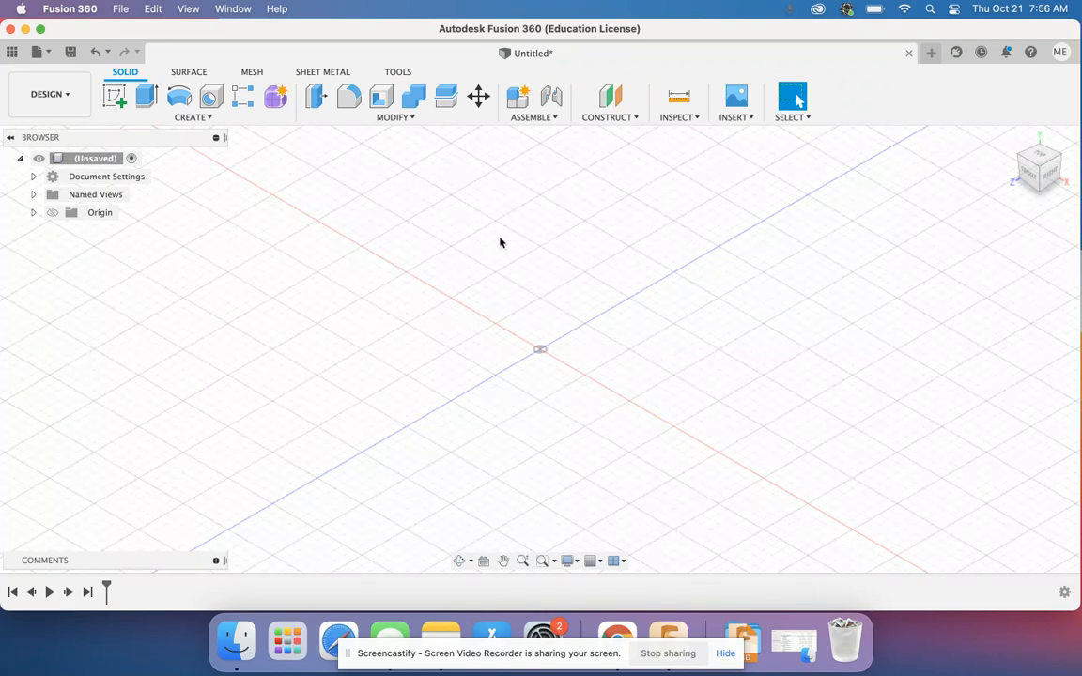
Show the origin planes and create a construction plane offset from the XY plane by Length/2.
left_click(53, 213)
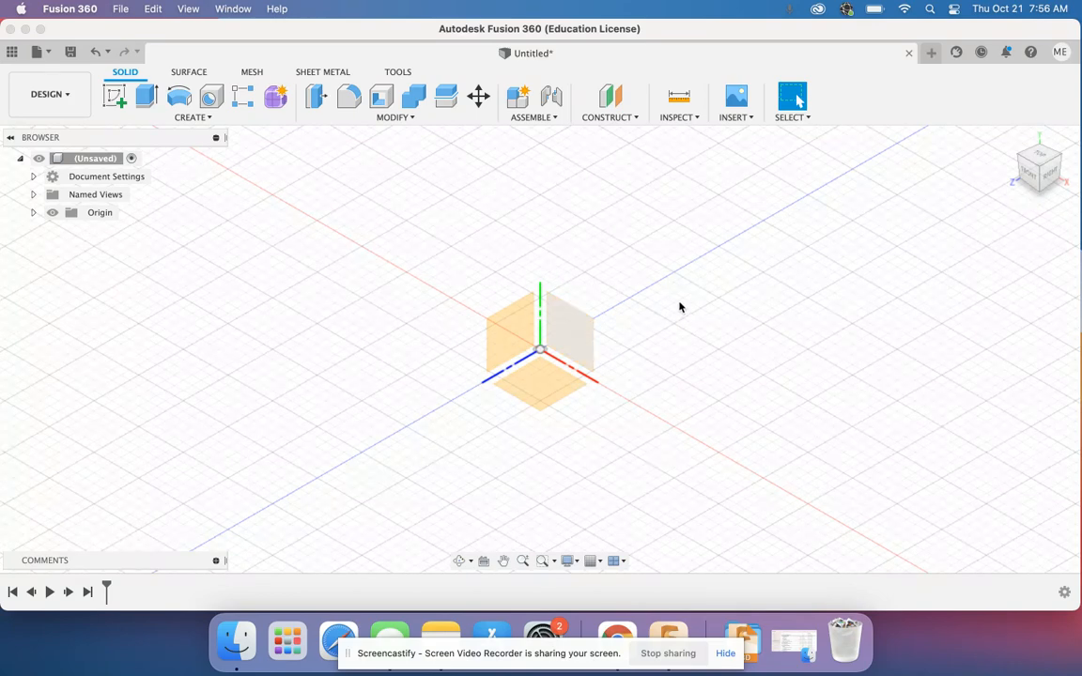
left_click(608, 120)
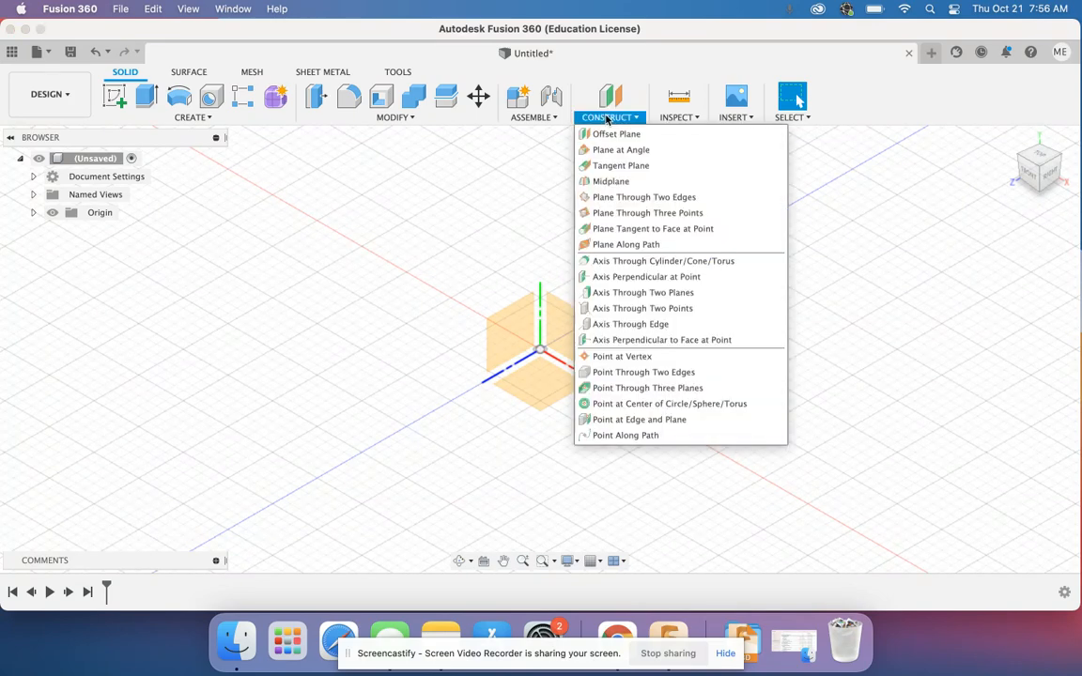
left_click(604, 136)
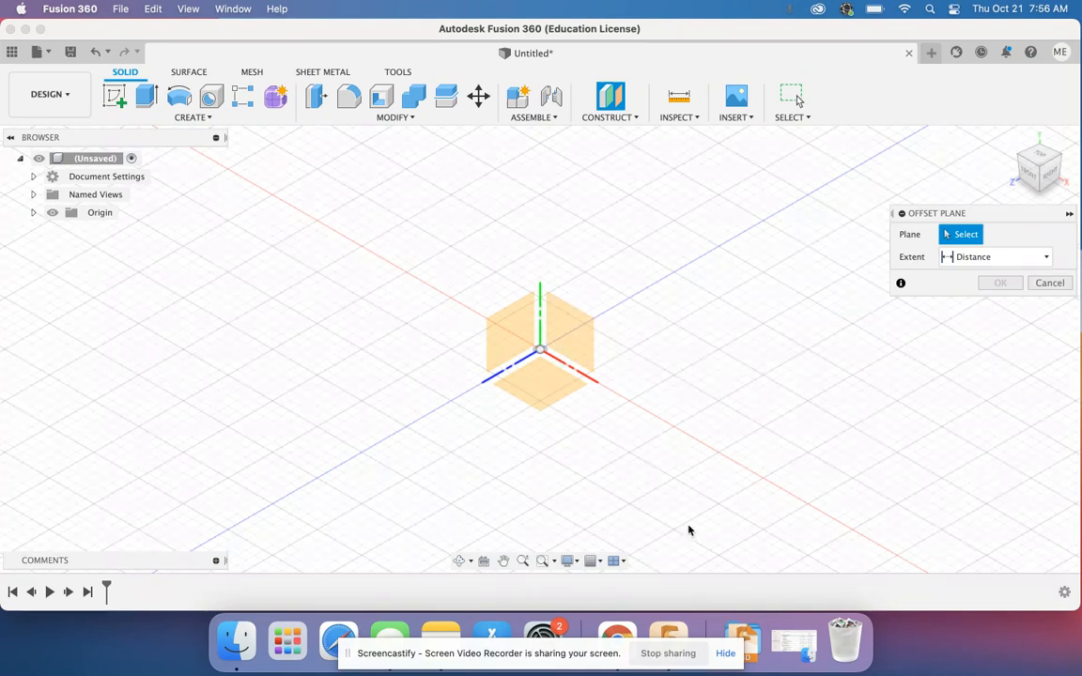
left_click(572, 344)
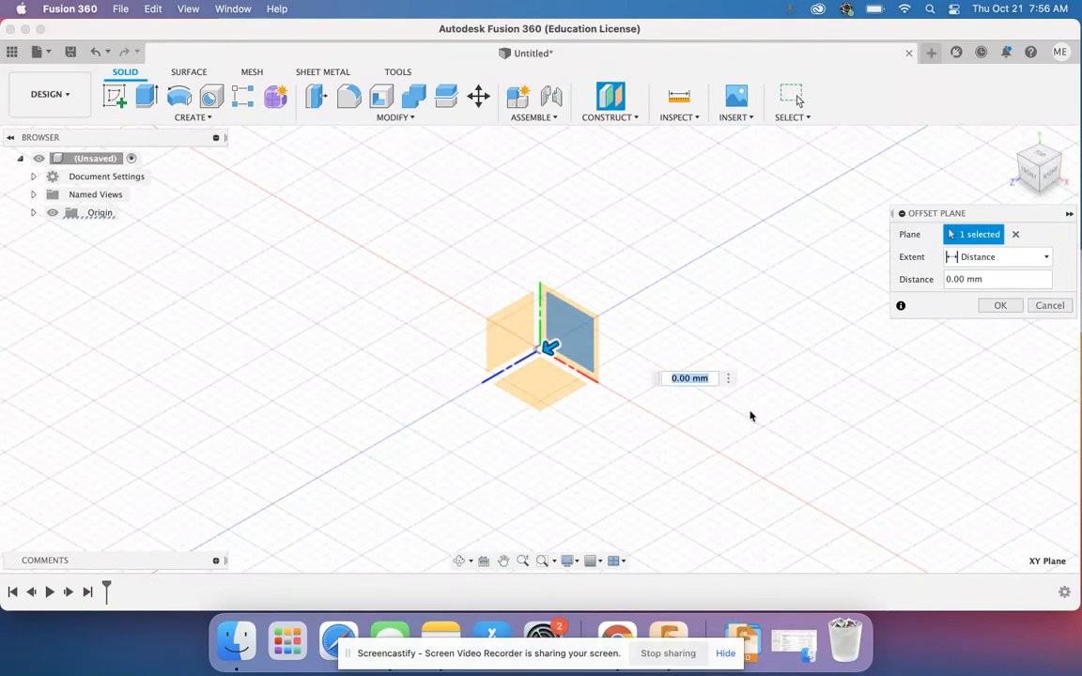
type("Length")
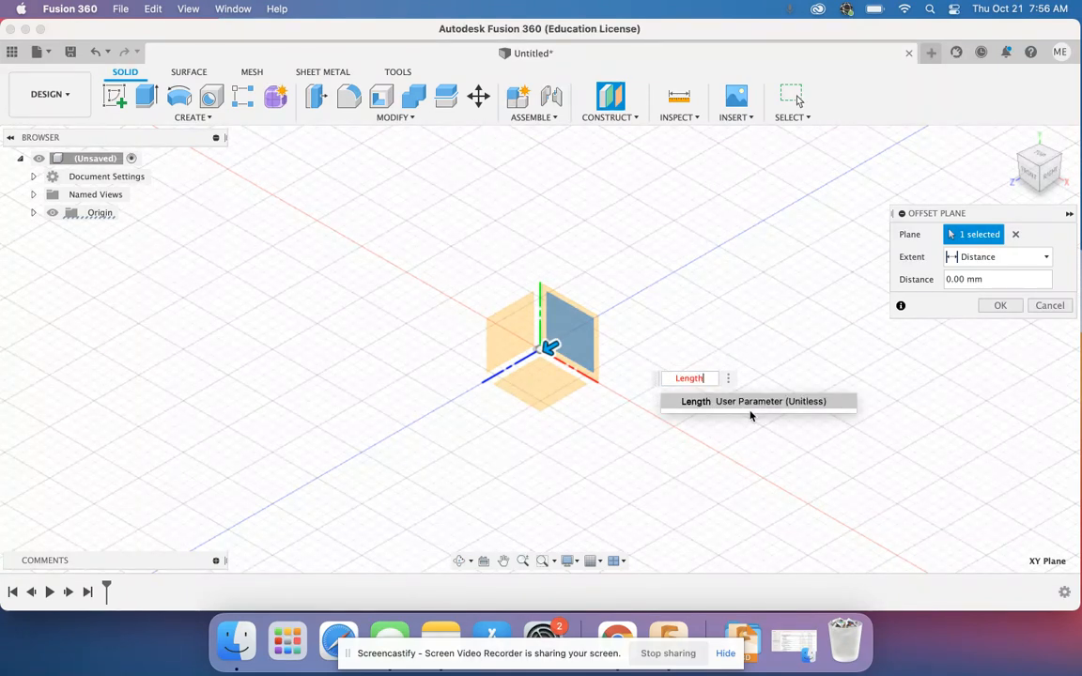
type("/2")
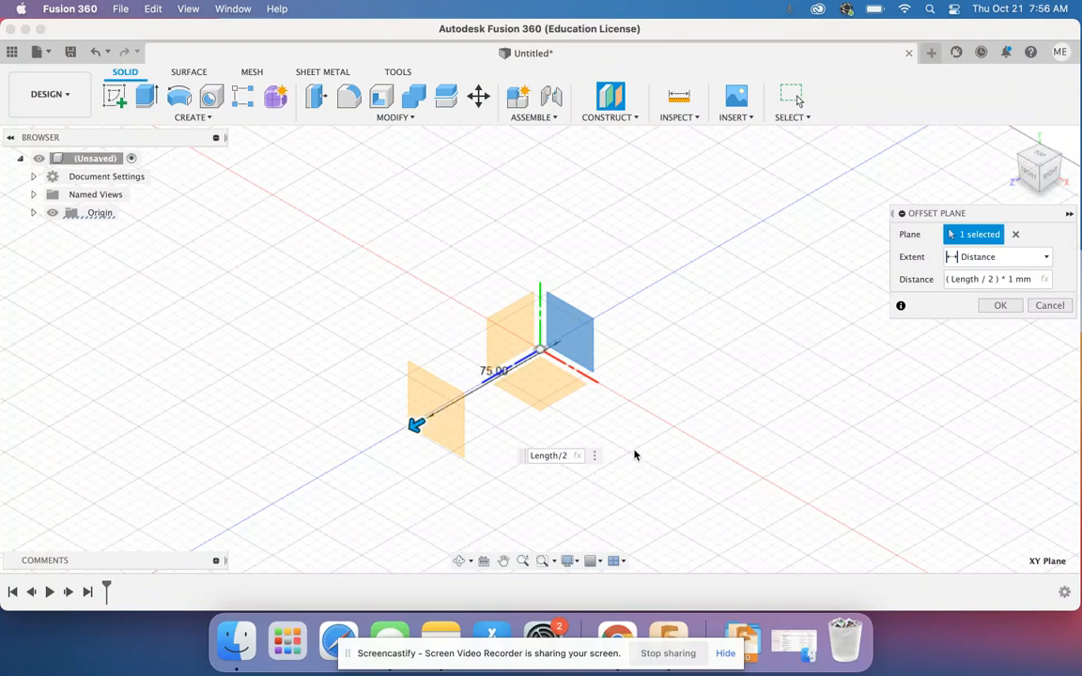
left_click(1000, 305)
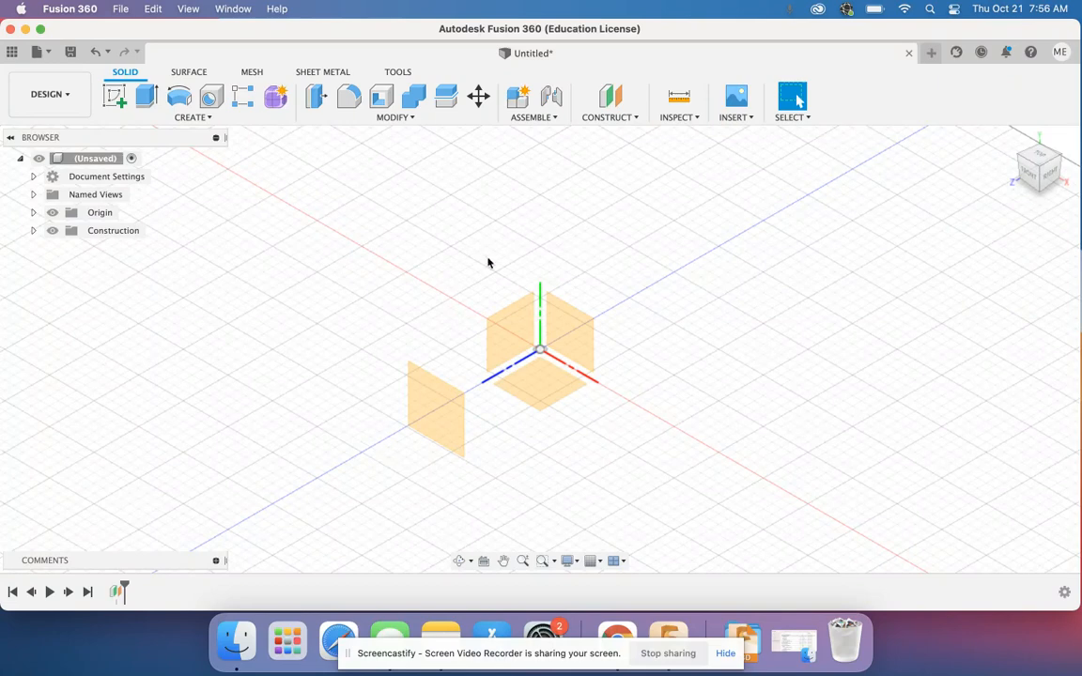
Sketch a center rectangle at the origin on the offset plane with height and width both Length*mm, and finish the sketch.
left_click(113, 98)
left_click(441, 434)
left_click(441, 428)
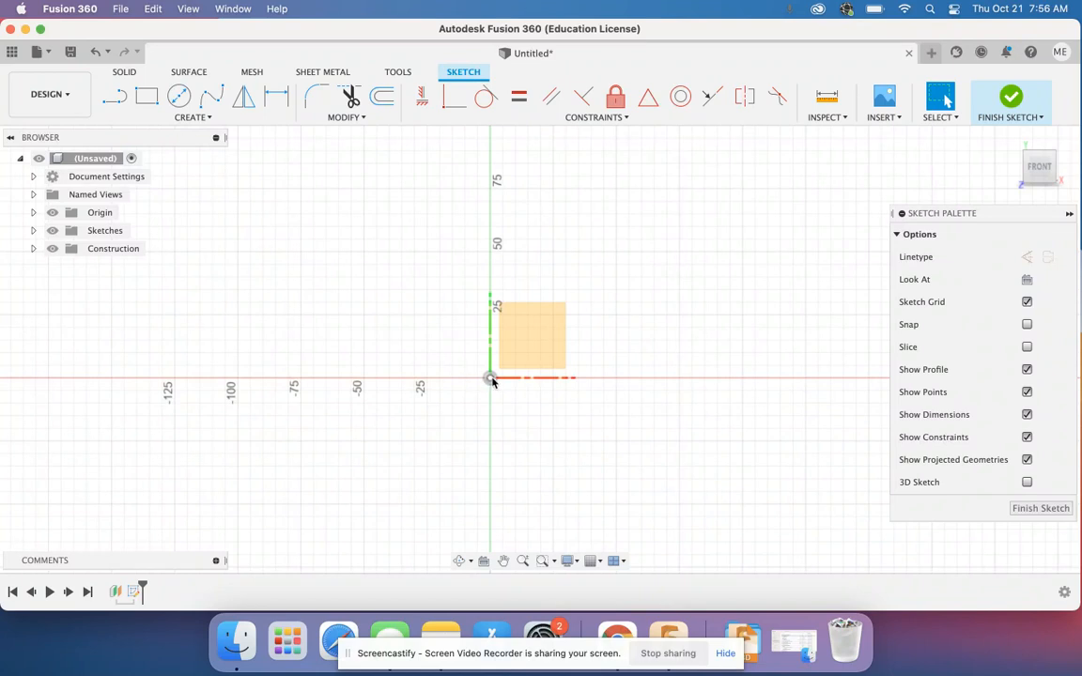
left_click(195, 117)
mouse_move(177, 152)
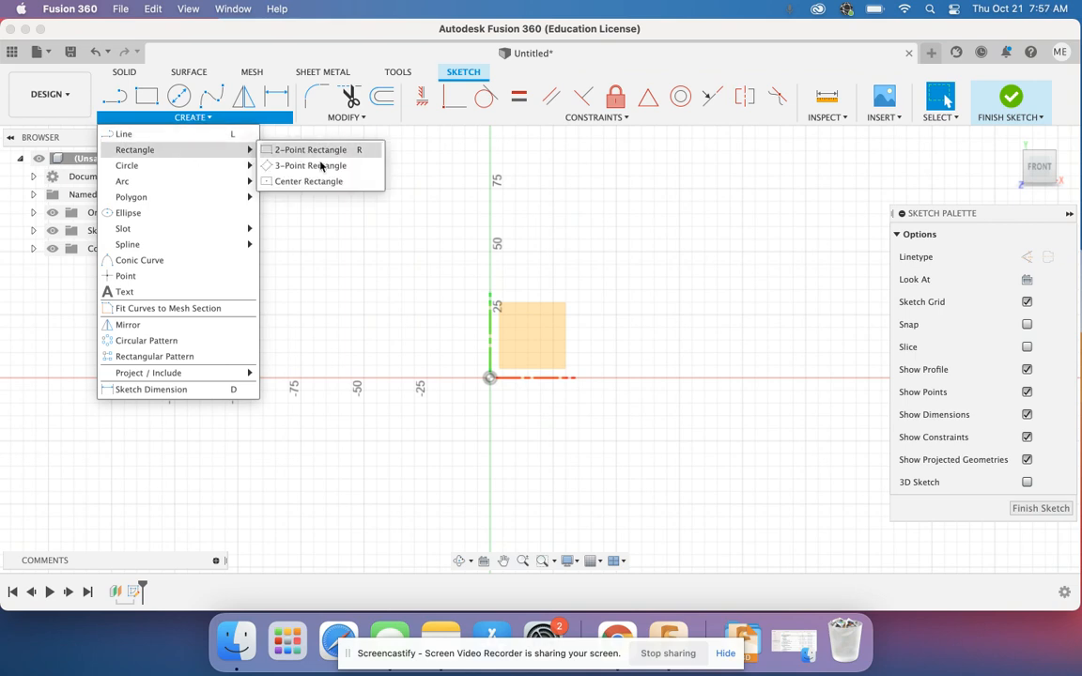
left_click(310, 180)
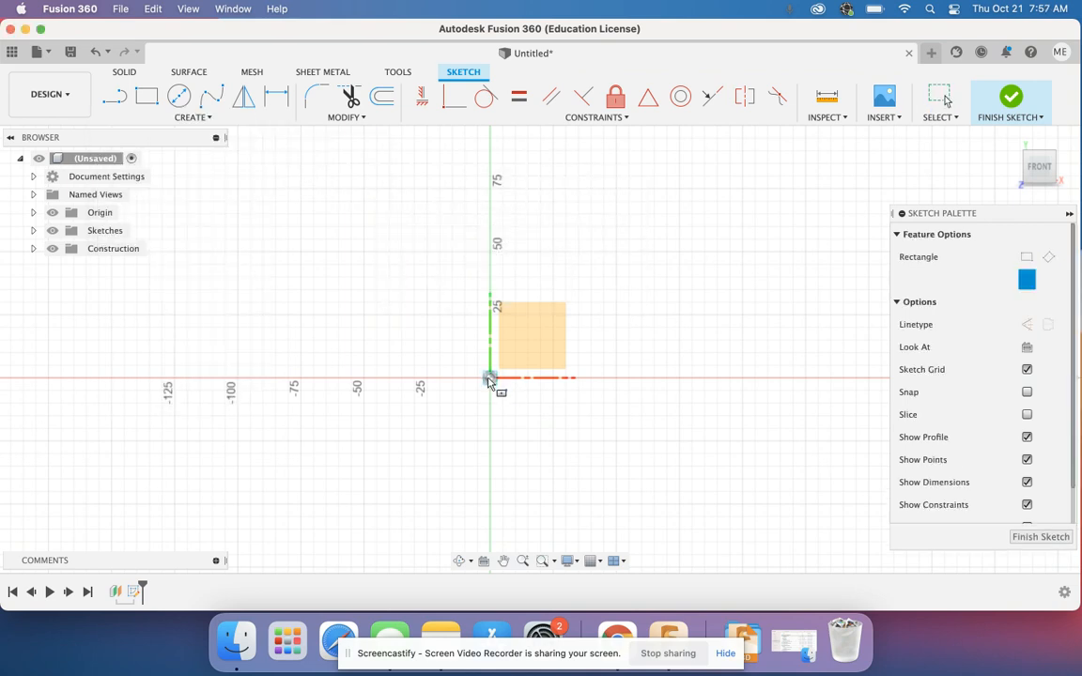
left_click(488, 378)
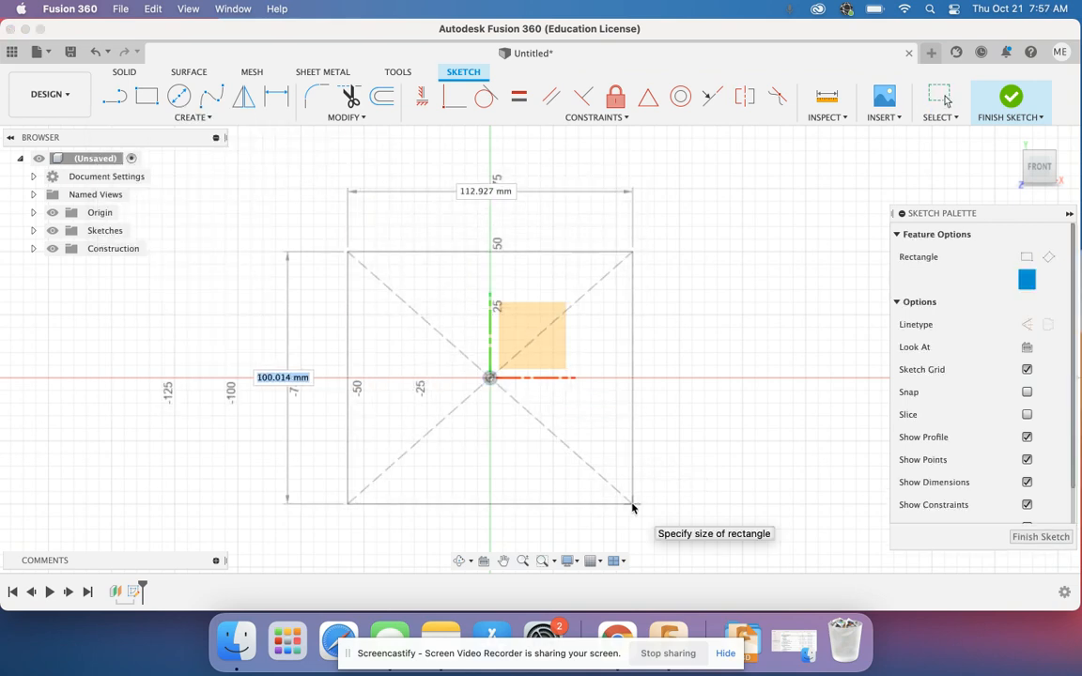
type("length")
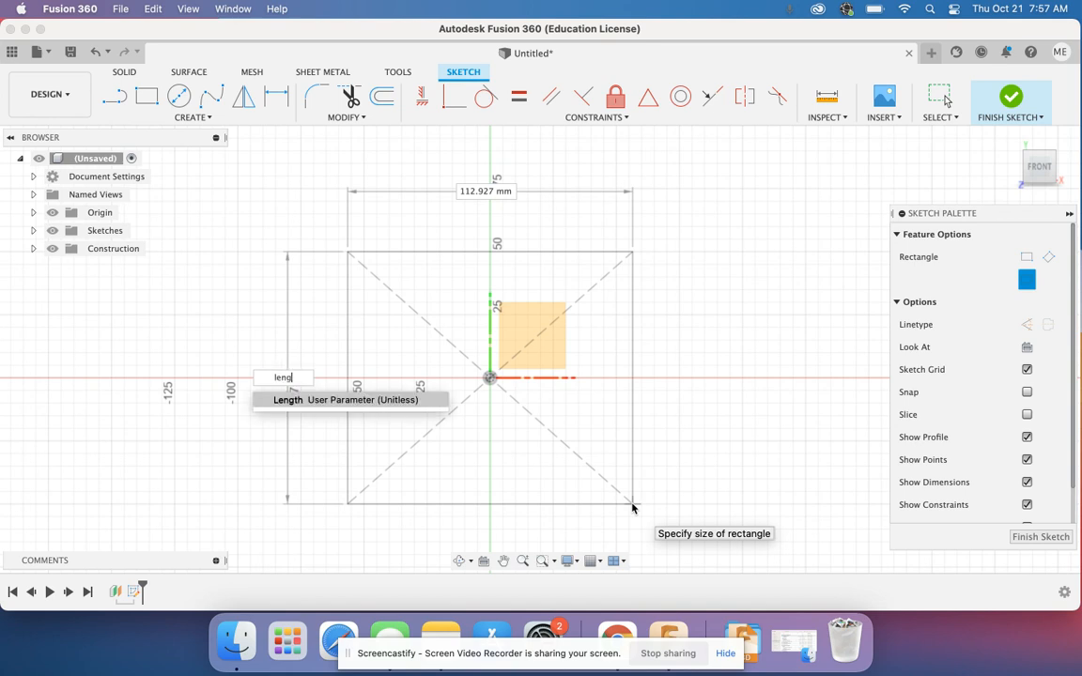
key("BackSpace")
key("BackSpace")
key("BackSpace")
key("BackSpace")
key("BackSpace")
key("BackSpace")
type("Length")
key("Tab")
type("Le")
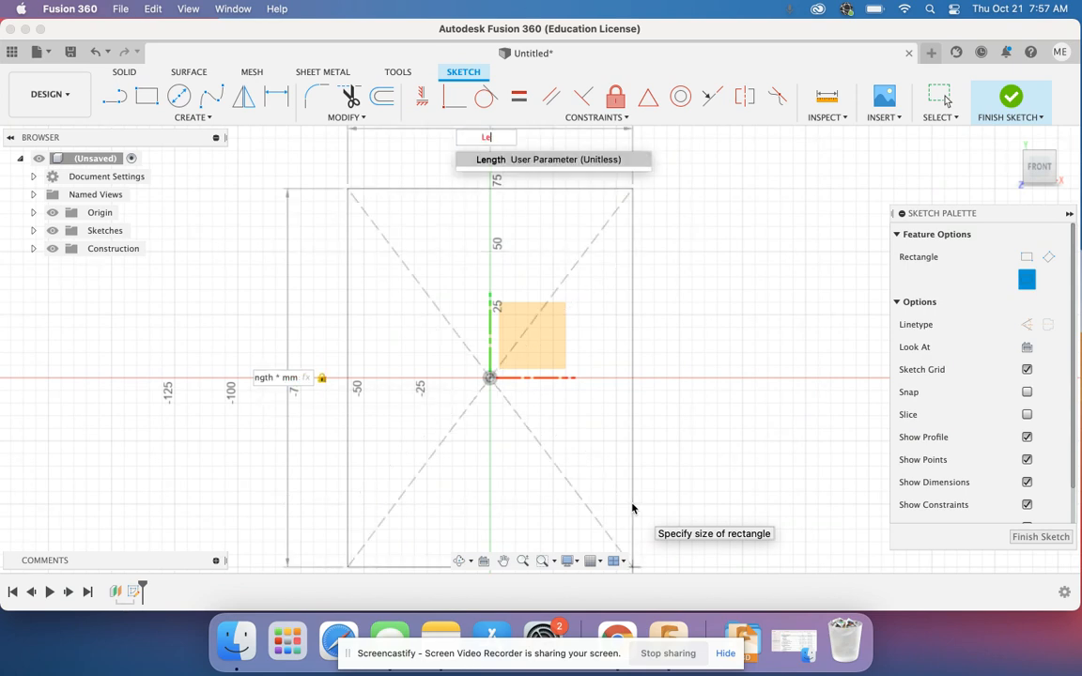
type("ngth*mm")
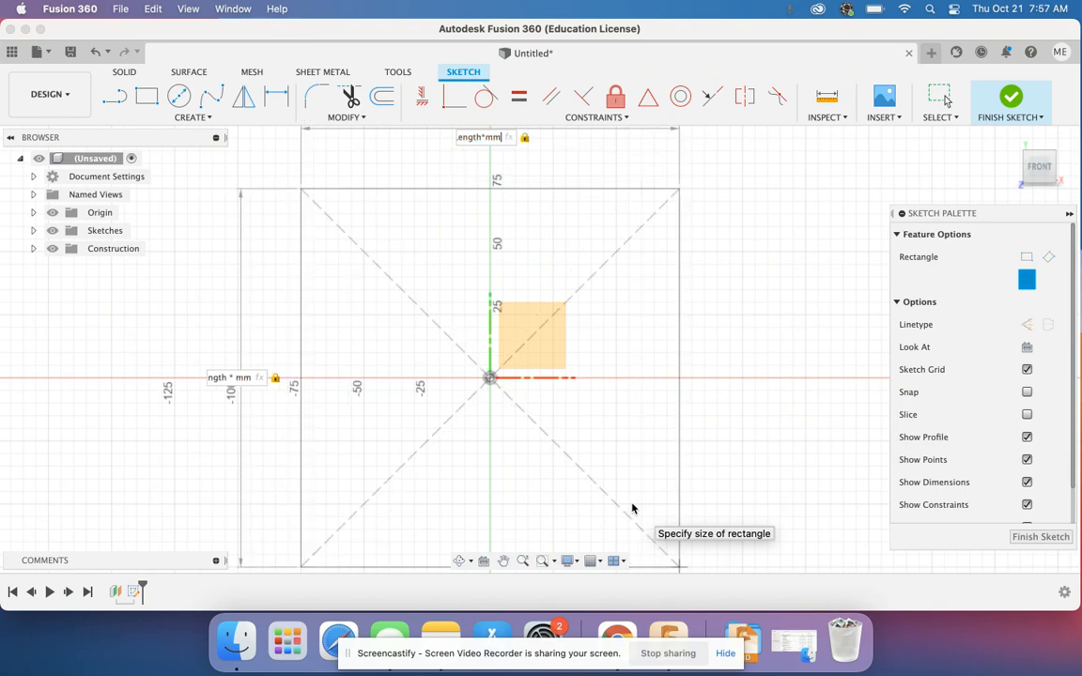
key("Return")
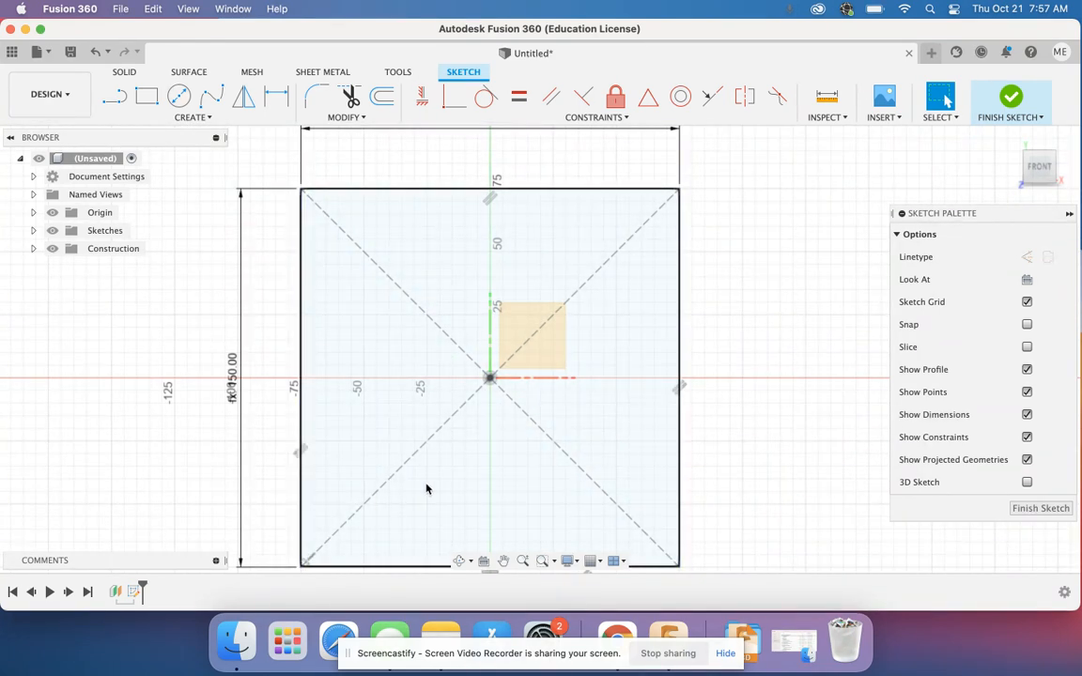
left_click(1011, 99)
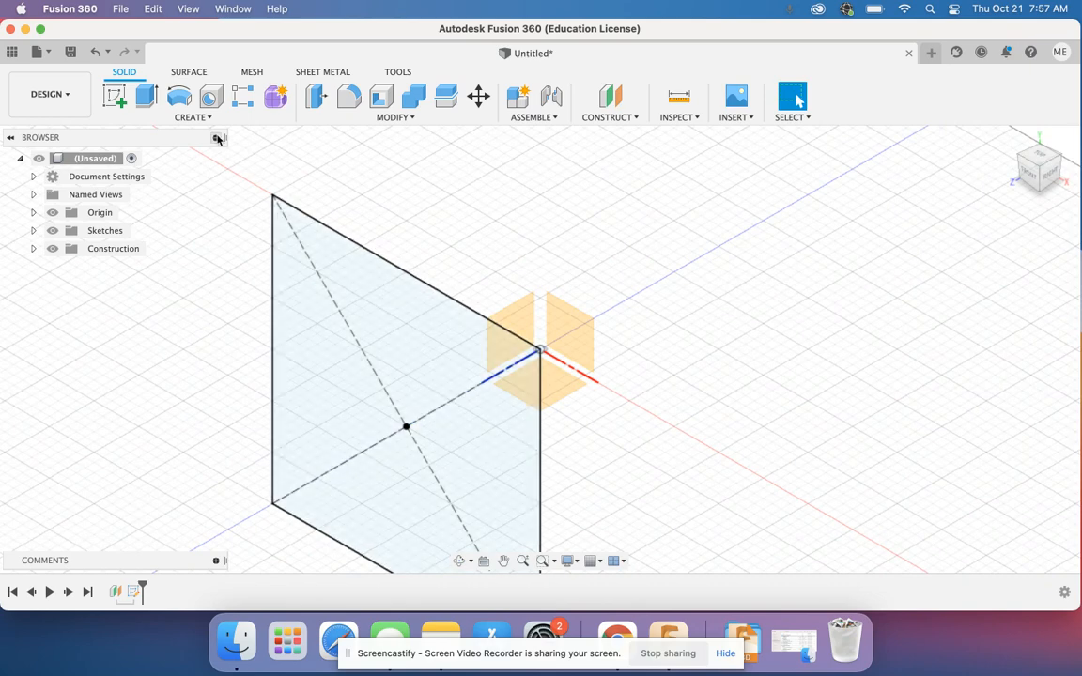
Extrude the square profile by -Thickness as a new body.
left_click(146, 95)
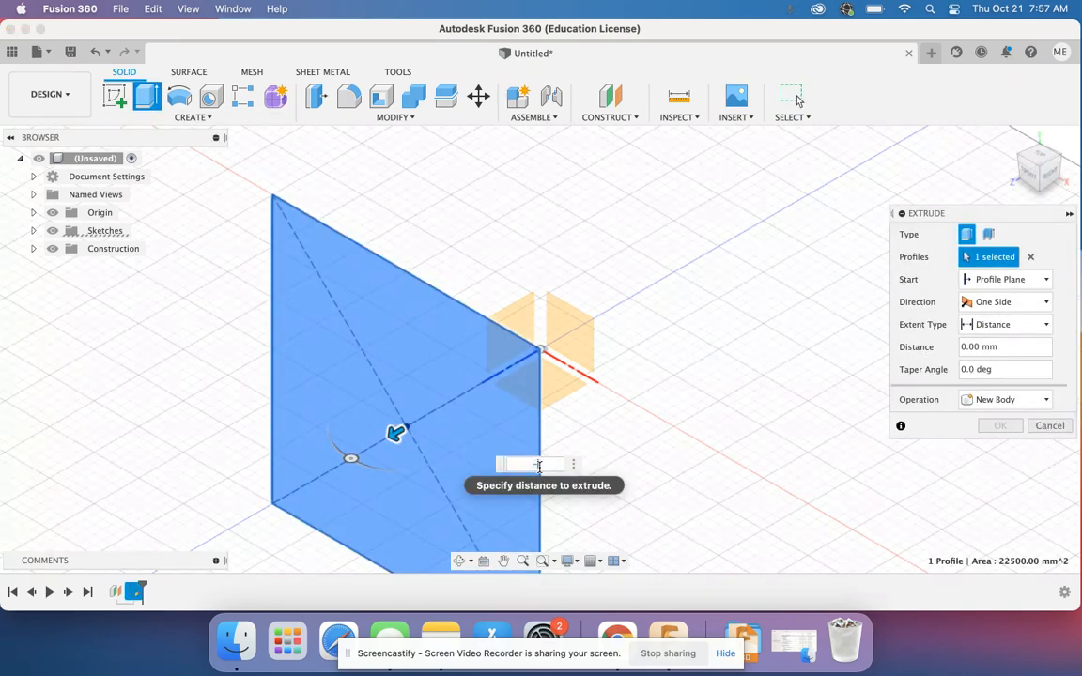
type("-Thicknes")
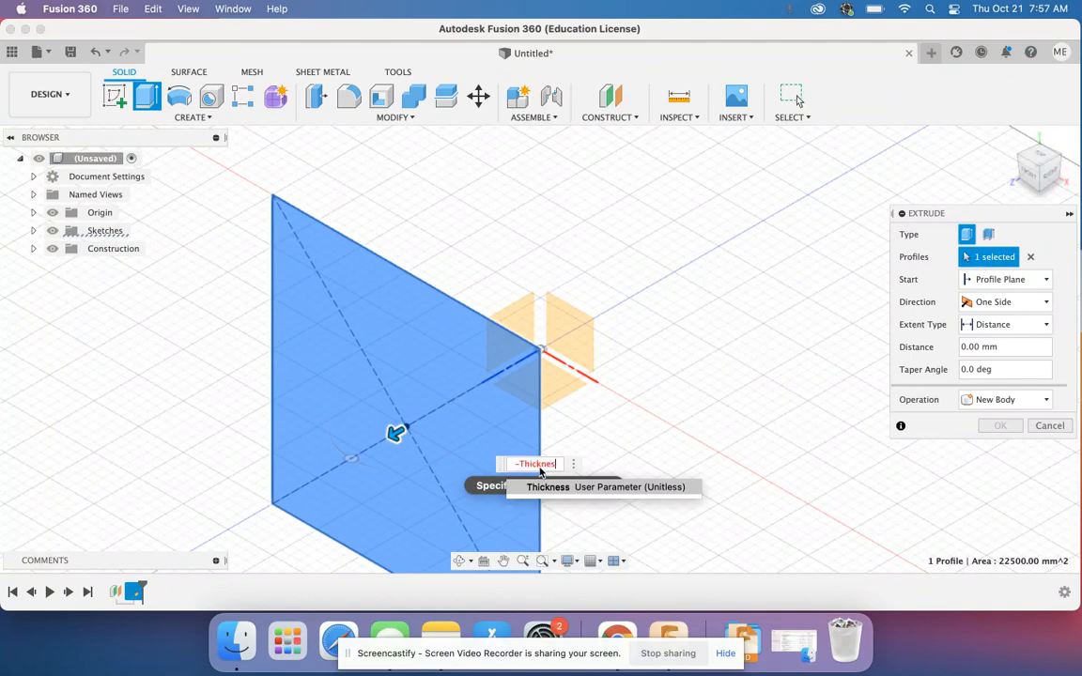
type("s")
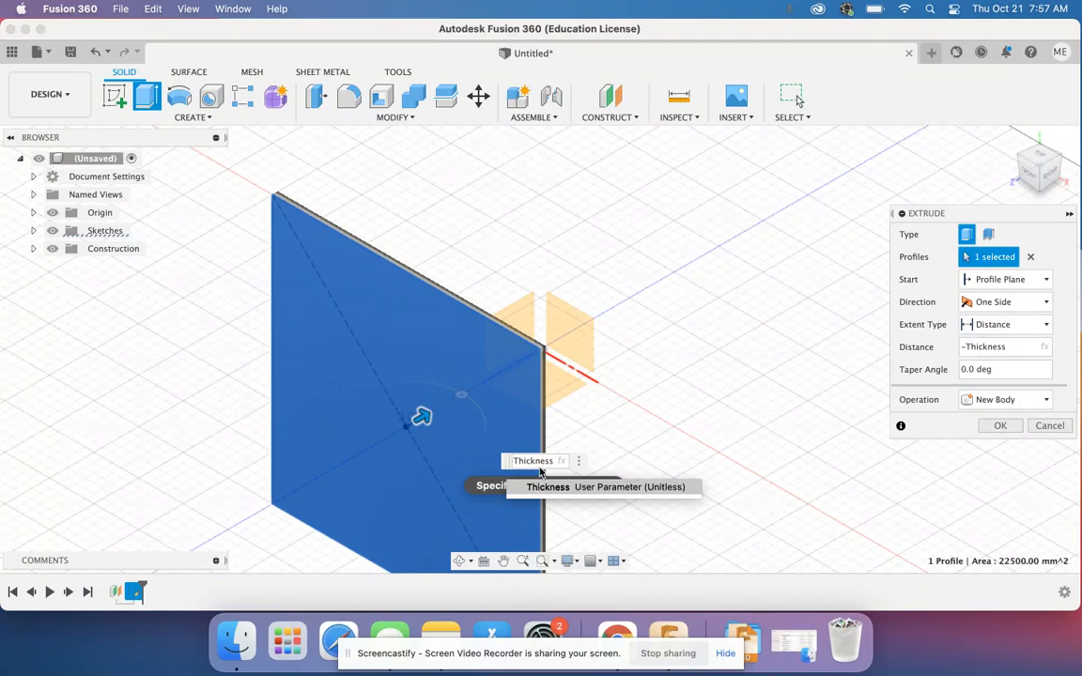
left_click(995, 427)
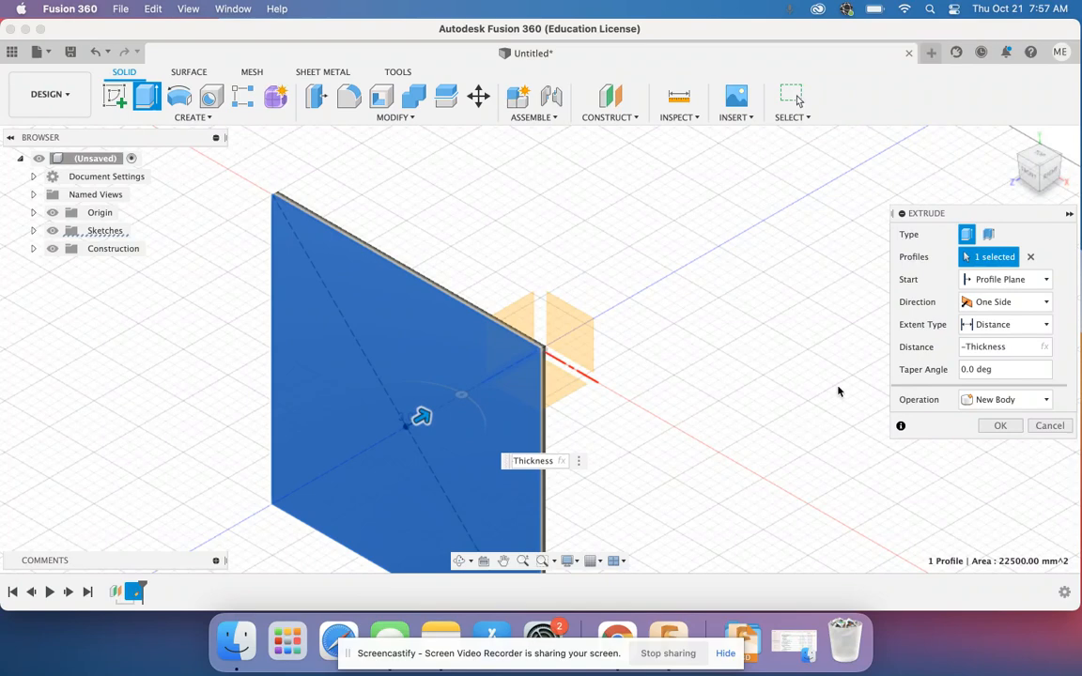
left_click(993, 425)
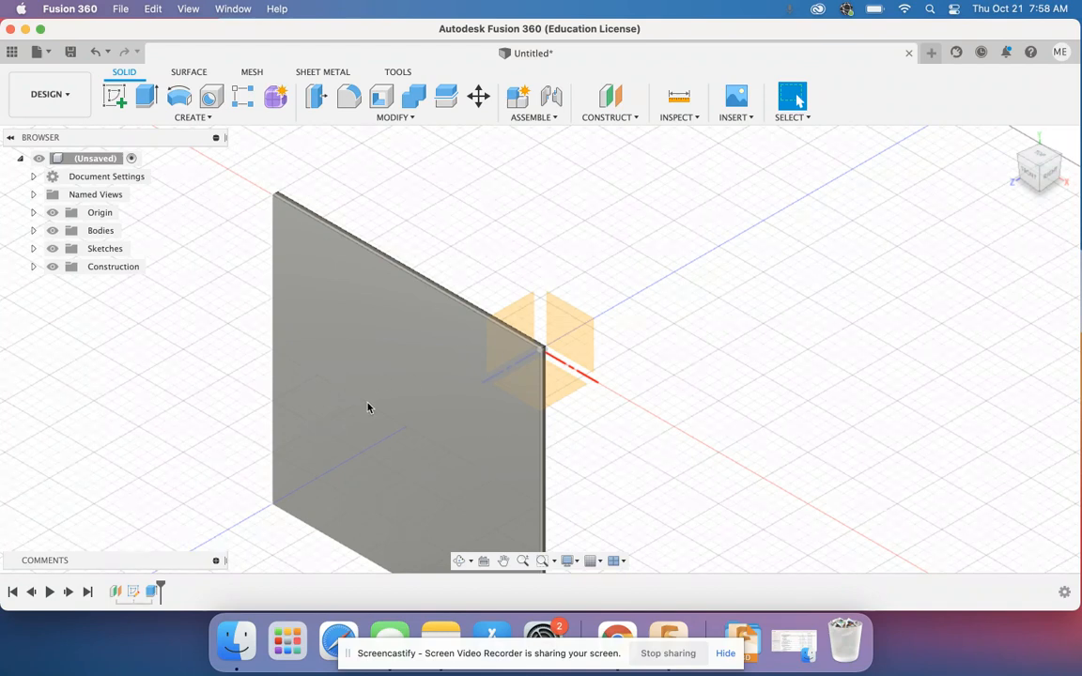
Start a rectangular pattern of type Bodies with the front panel body as the object.
left_click(368, 406)
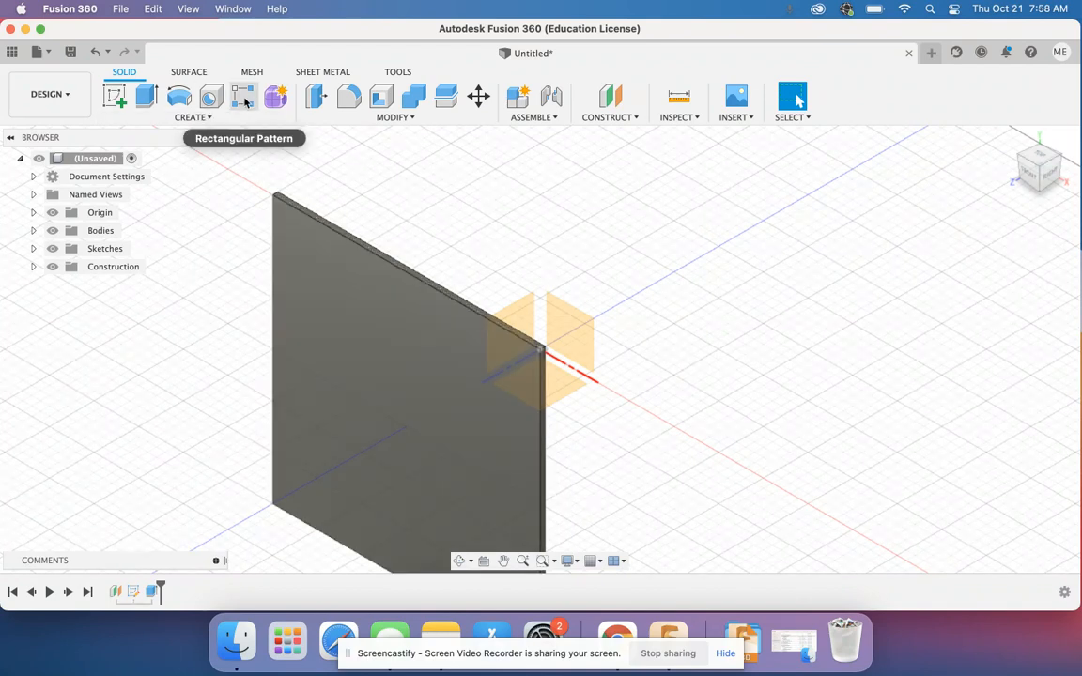
left_click(244, 98)
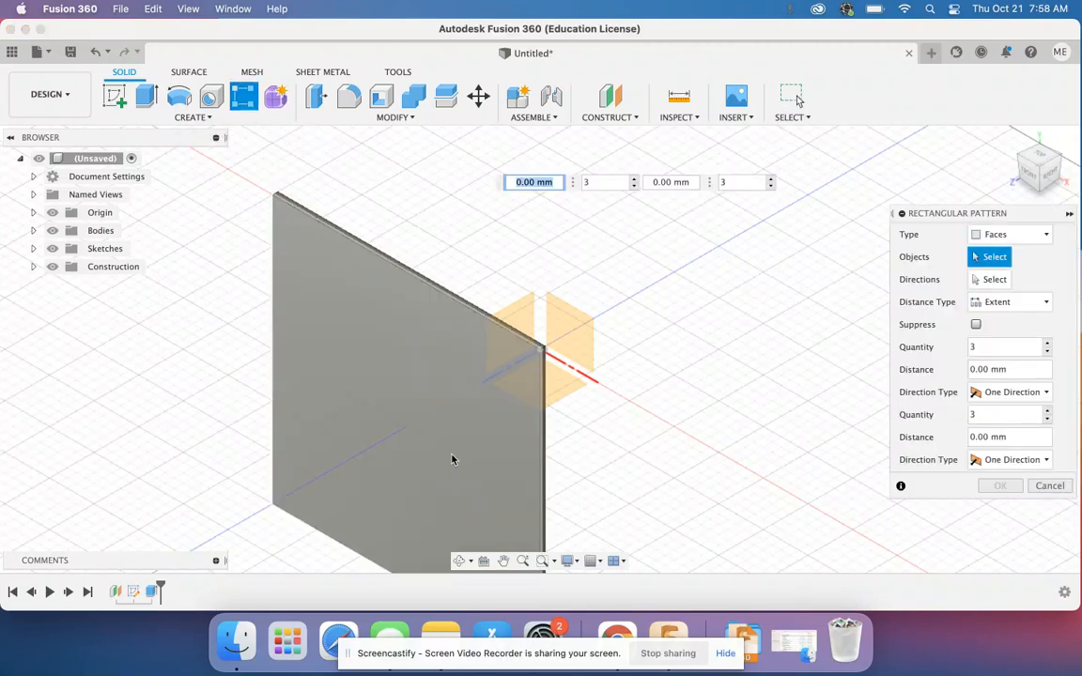
left_click(1032, 234)
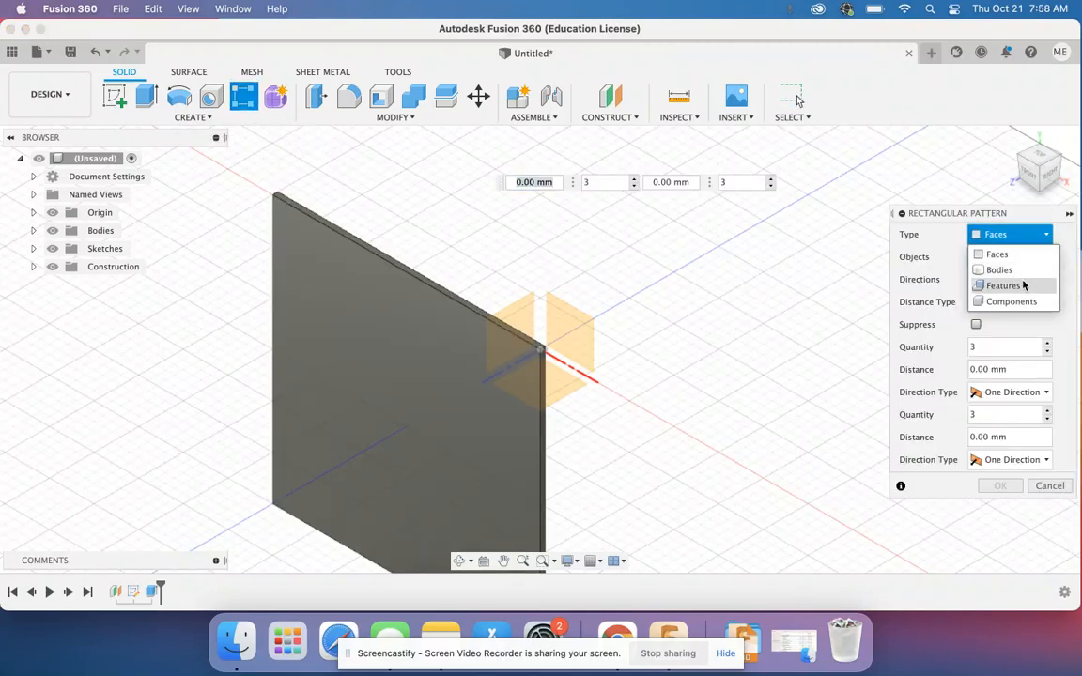
left_click(1020, 271)
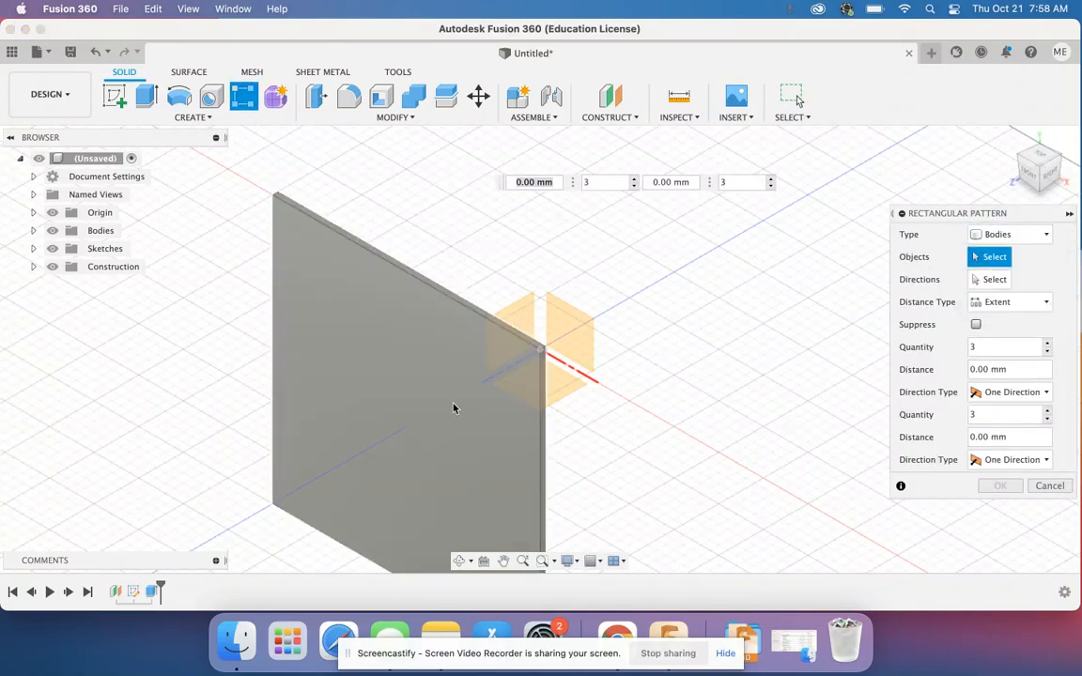
left_click(456, 407)
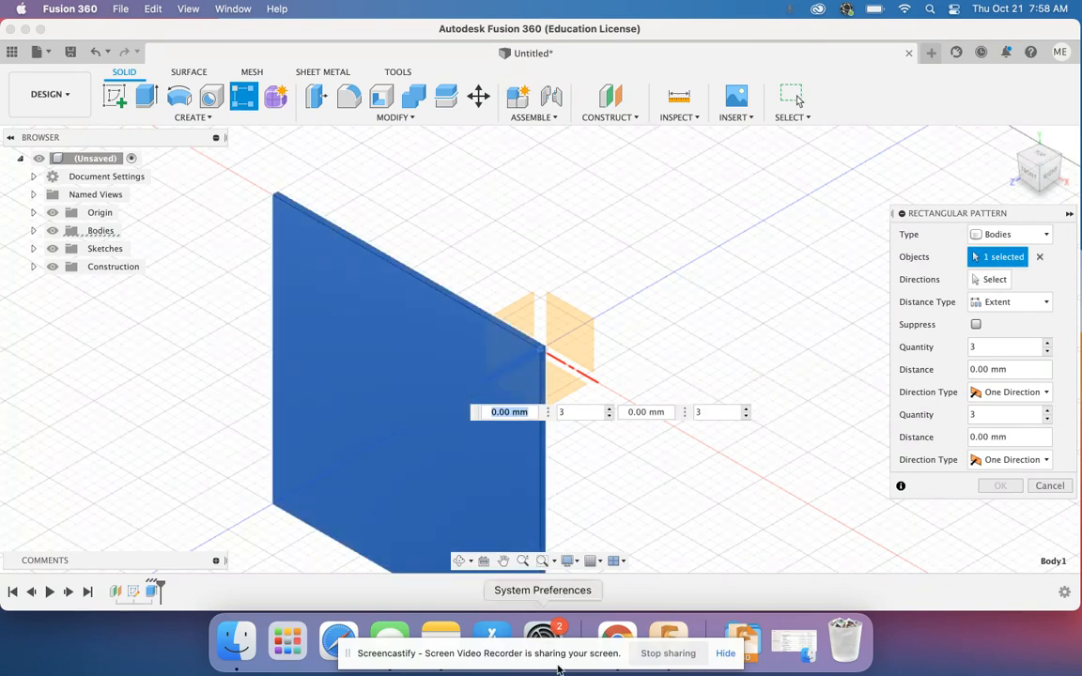
left_click(459, 561)
left_click_drag(638, 498, 617, 466)
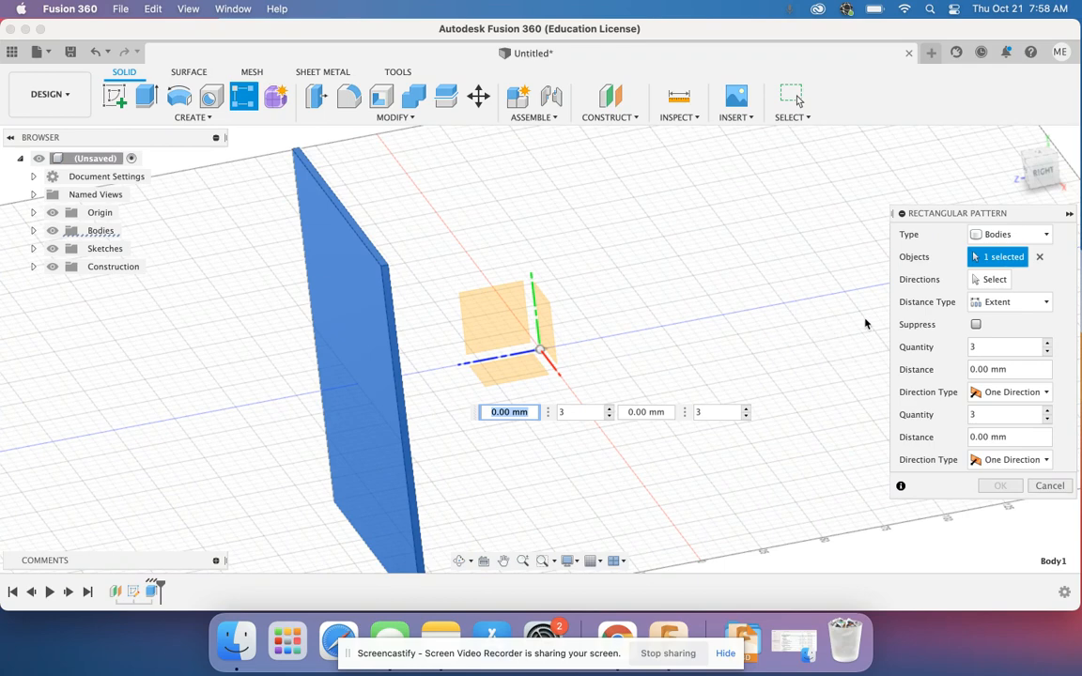
Pattern the panel along the Z axis with quantity 3 and extent distance -Thickness*2, using quantity 1 in the second direction.
left_click(988, 279)
left_click(488, 362)
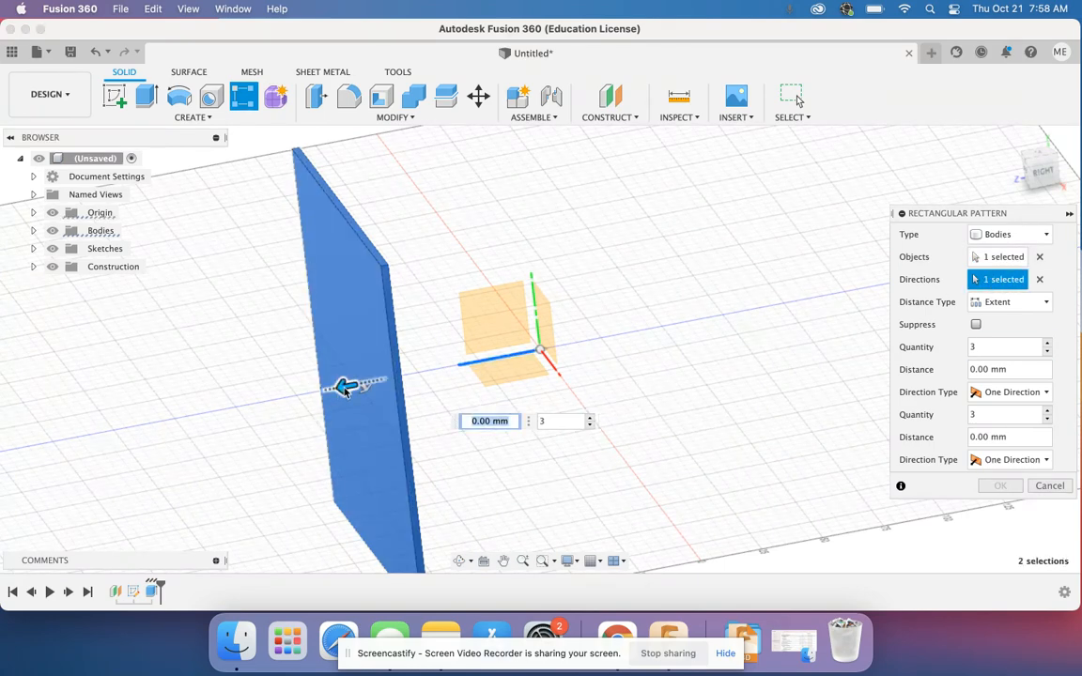
key("Tab")
key("Tab")
key("BackSpace")
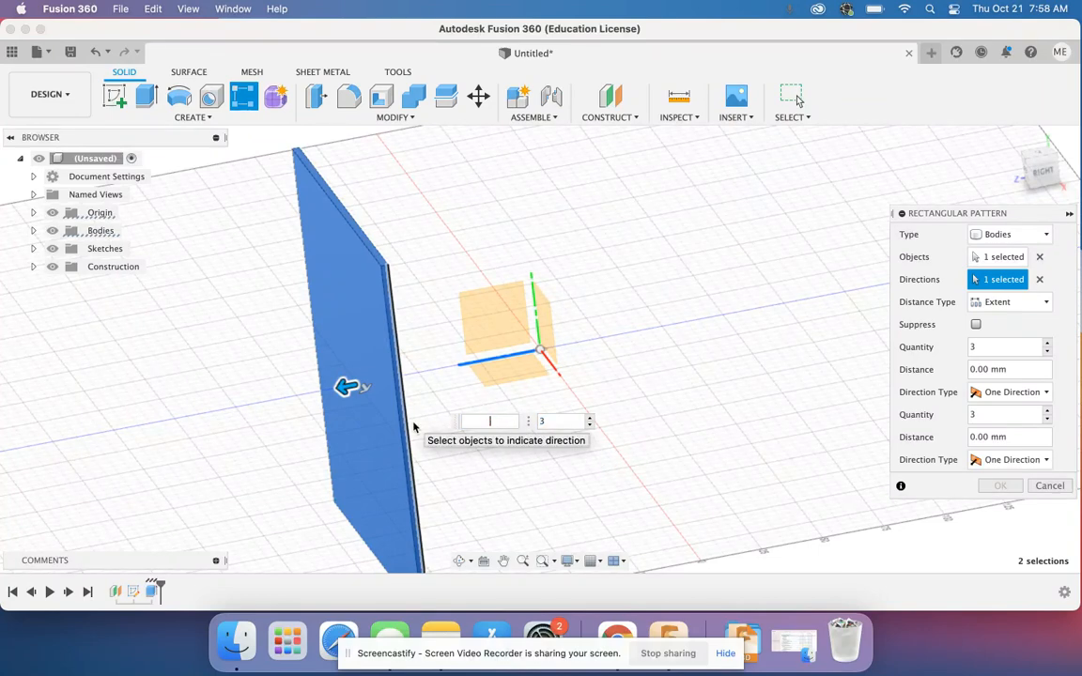
type("-Thic")
type("kness*2")
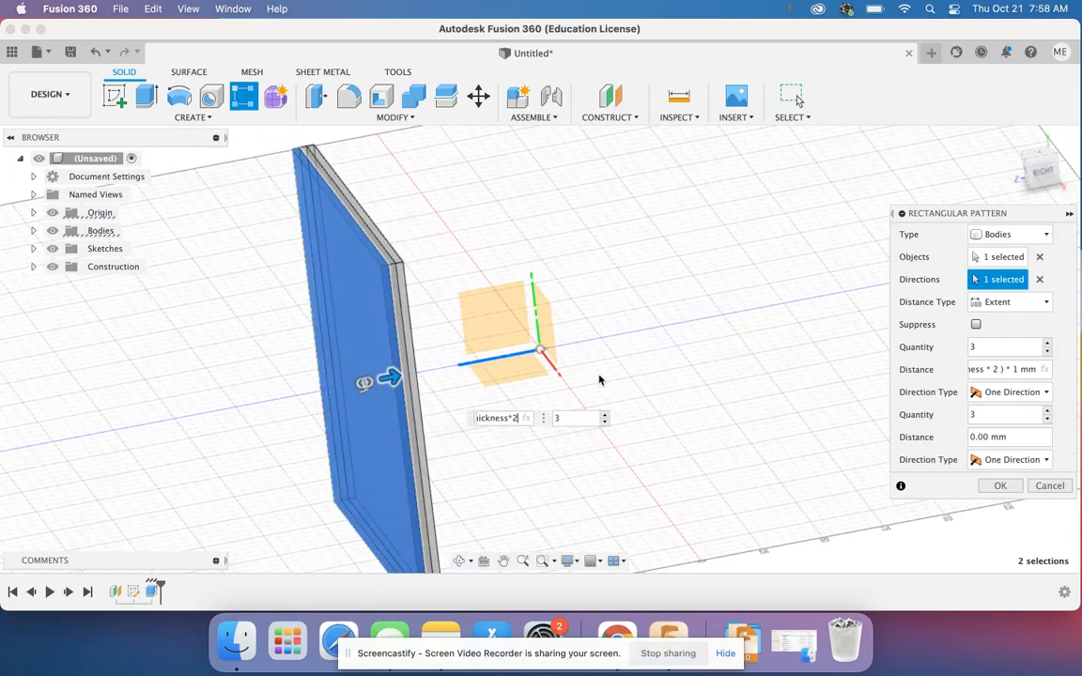
left_click(973, 414)
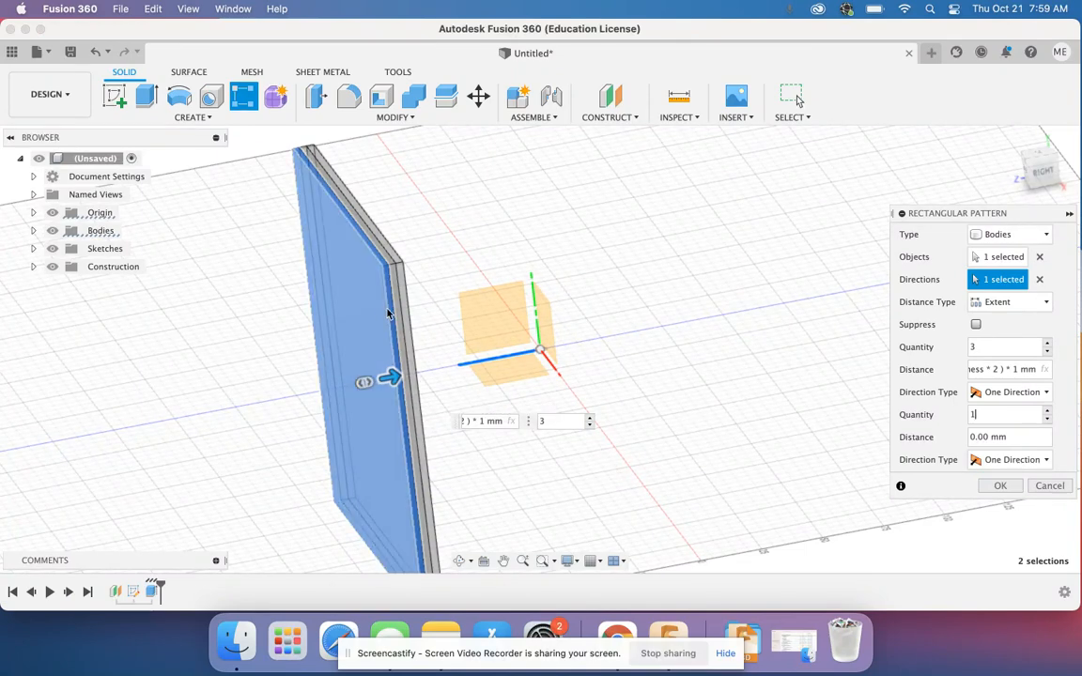
left_click(999, 485)
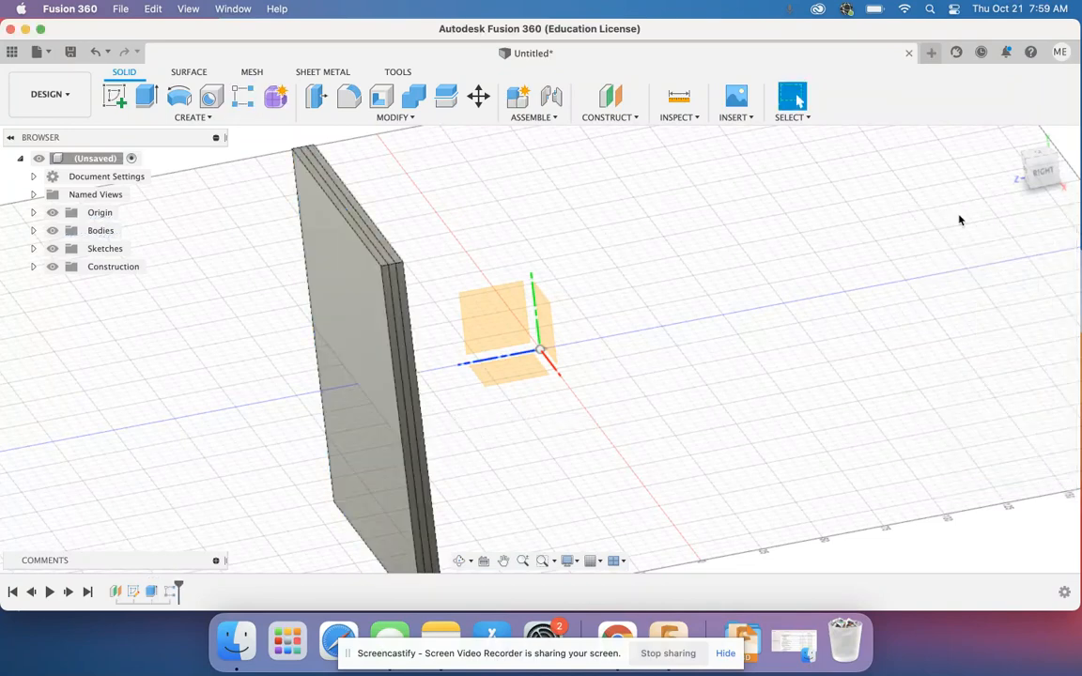
Start a circular pattern of type Bodies with Body1, Body2 and Body3 as the objects.
scroll(907, 215, "up", 2)
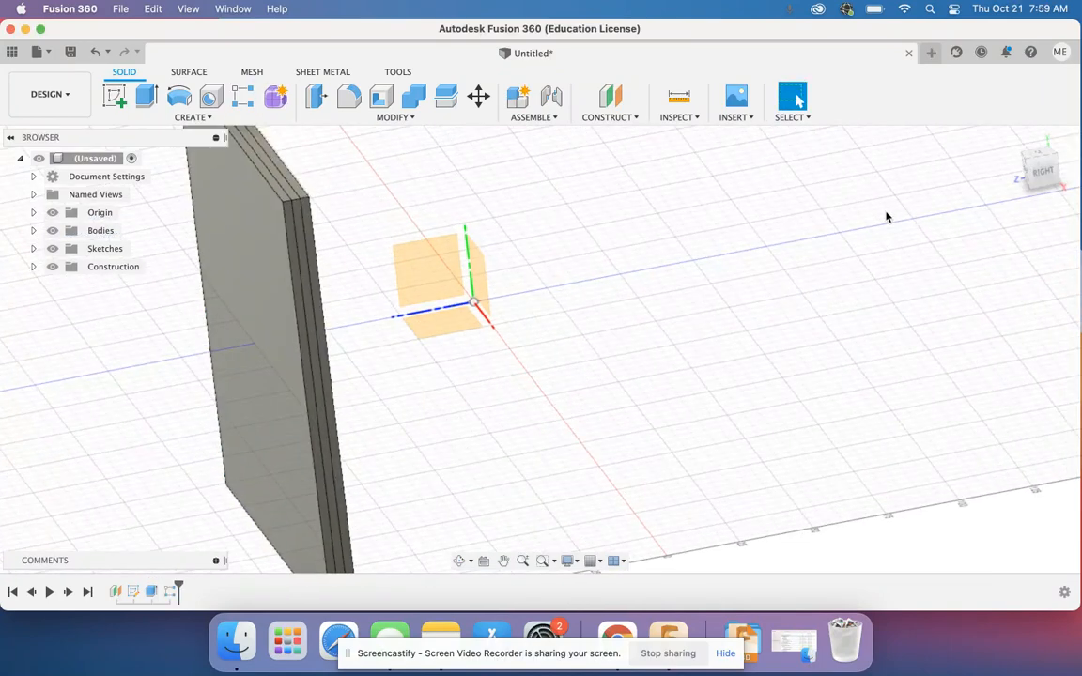
left_click(1011, 139)
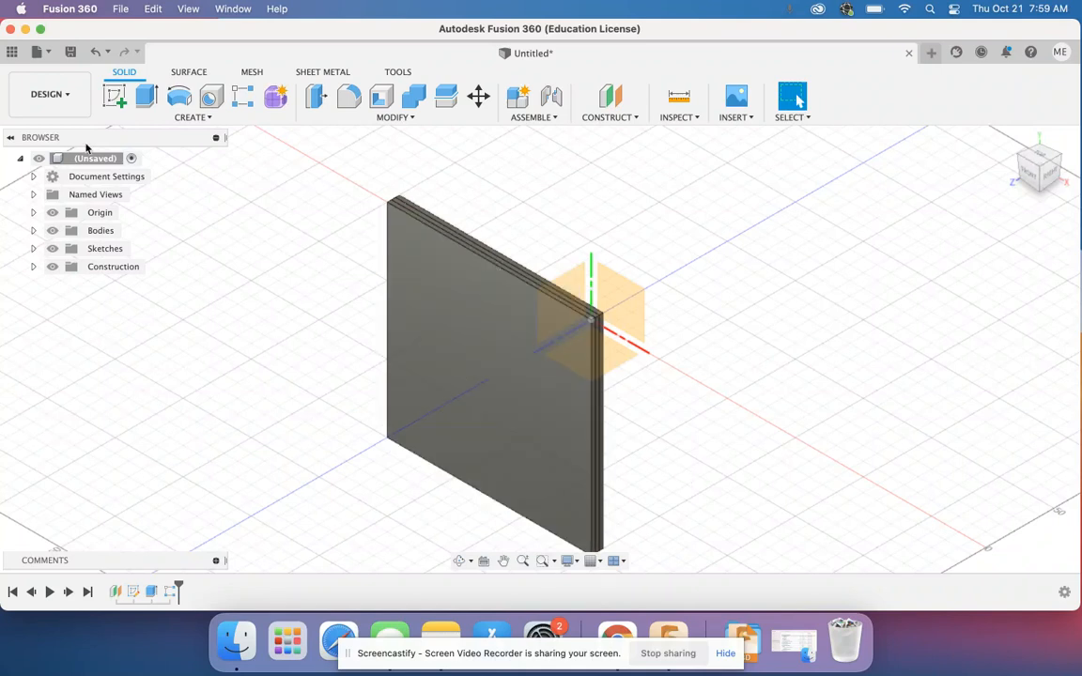
left_click(193, 120)
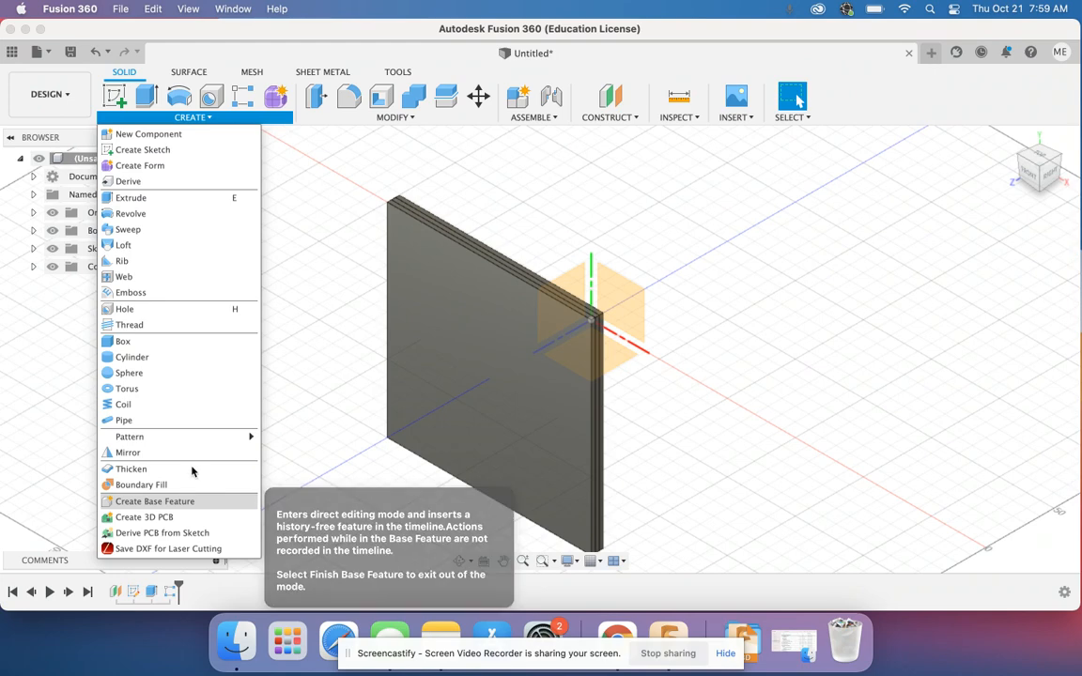
mouse_move(233, 441)
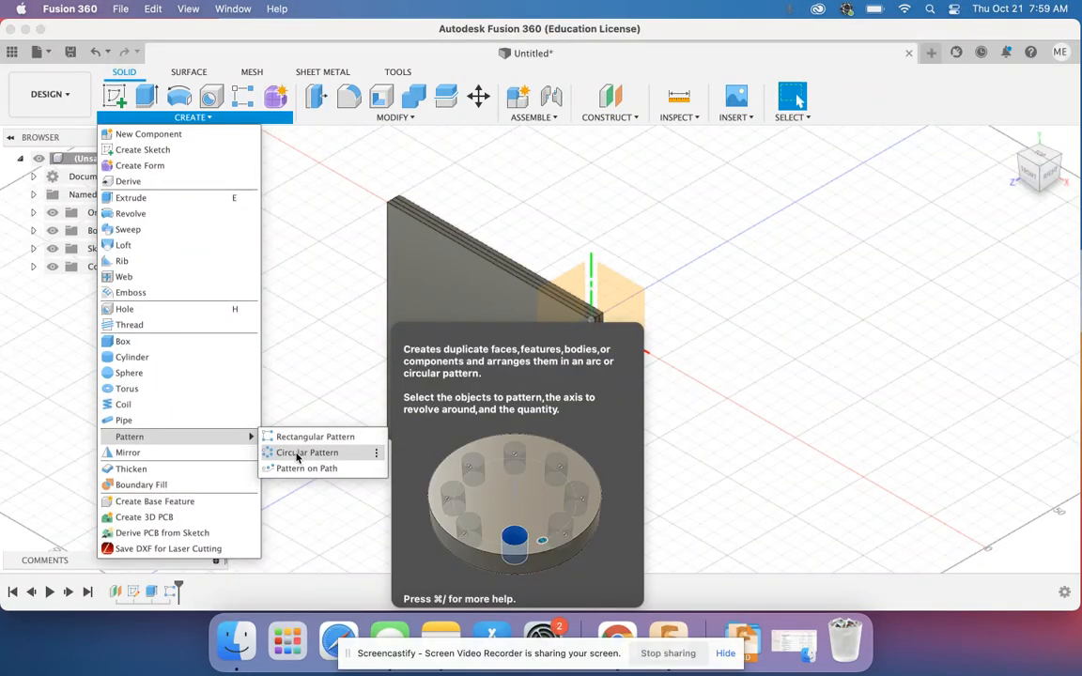
left_click(302, 451)
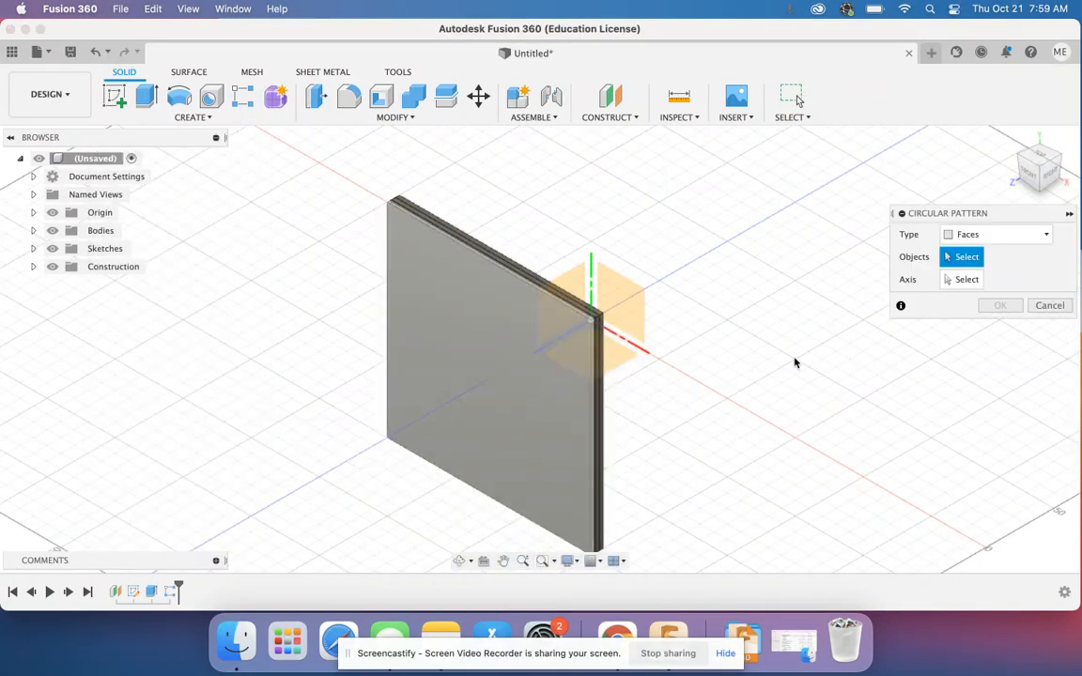
left_click(954, 235)
left_click(976, 269)
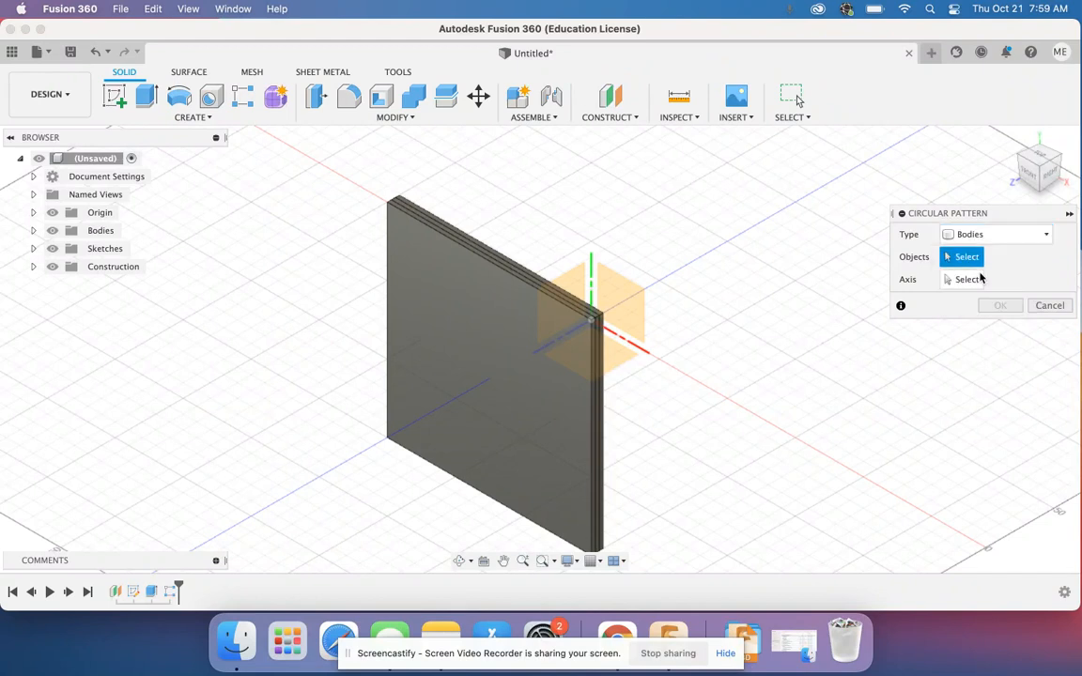
left_click(511, 403)
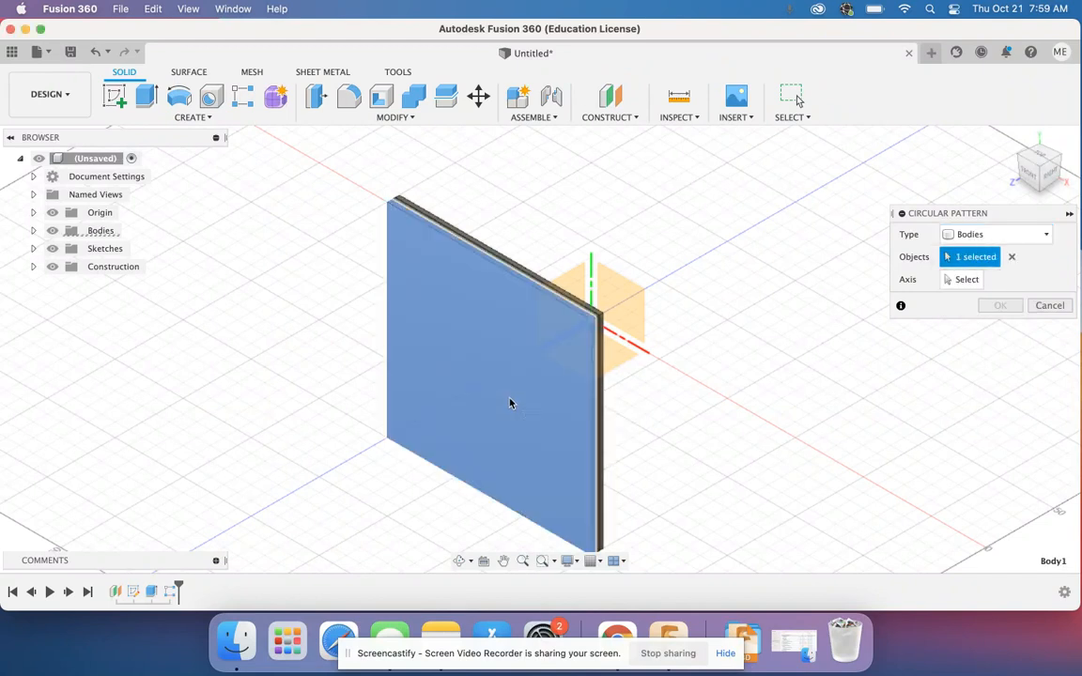
left_click(602, 376)
left_click(601, 373)
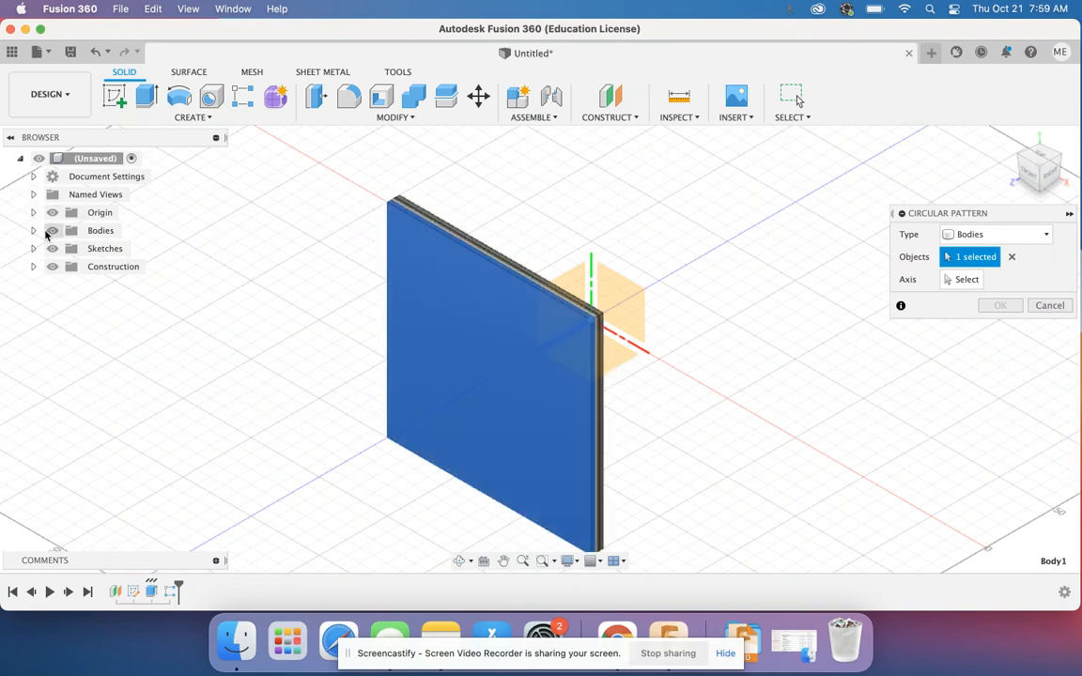
left_click(32, 230)
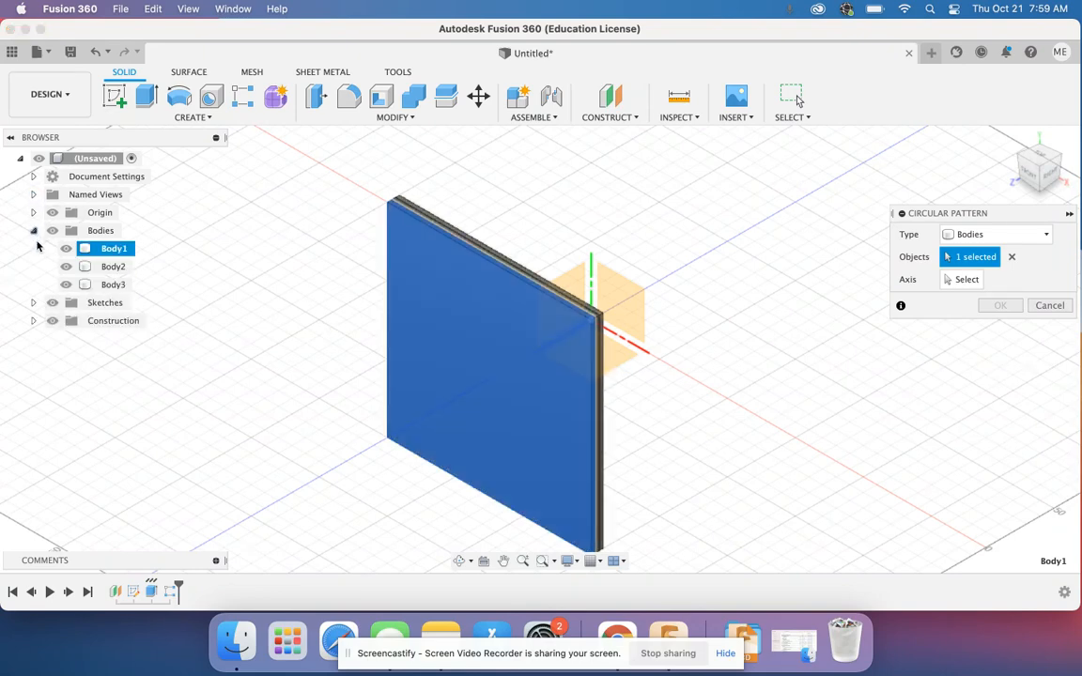
left_click(112, 266)
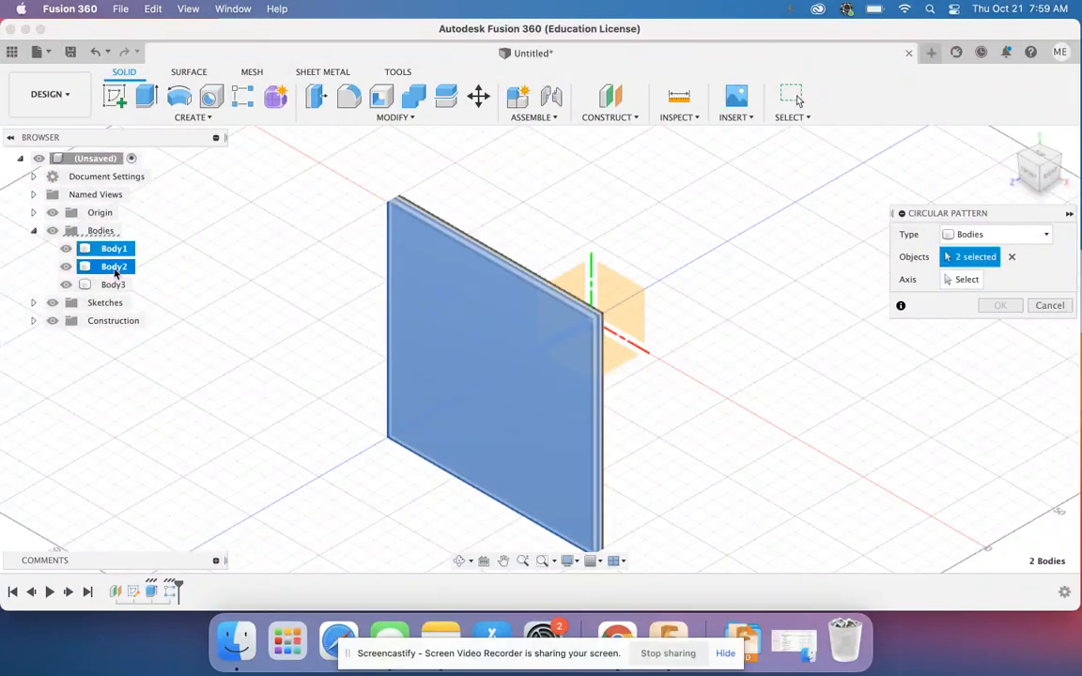
left_click(113, 285)
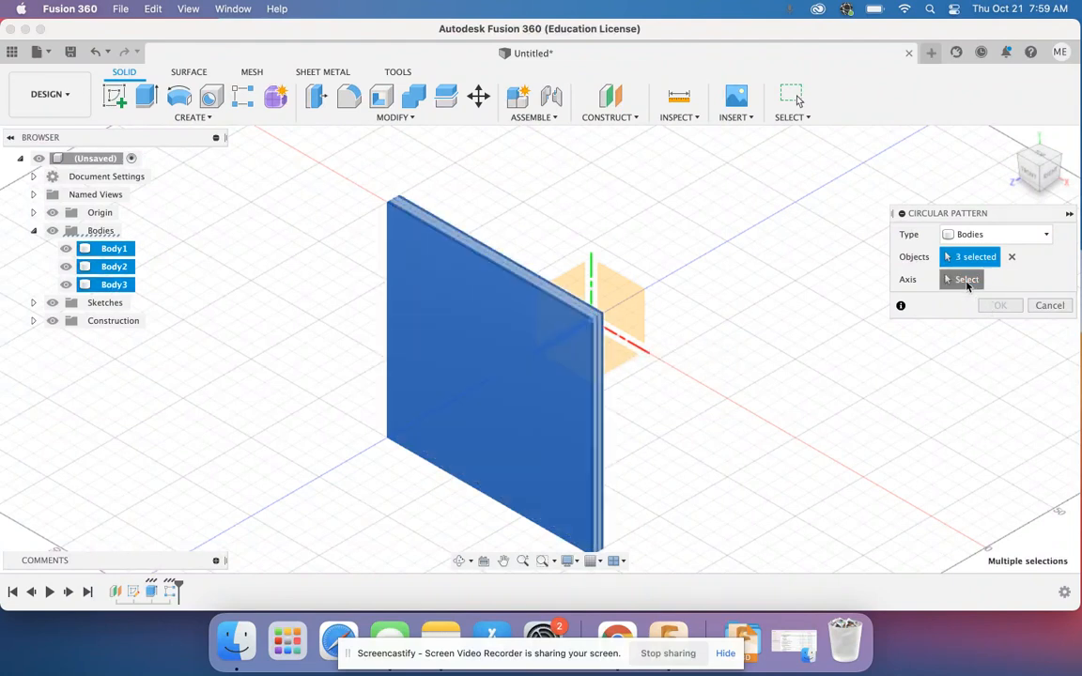
Pattern the three panels fully around the green Y axis with quantity 4.
left_click(969, 281)
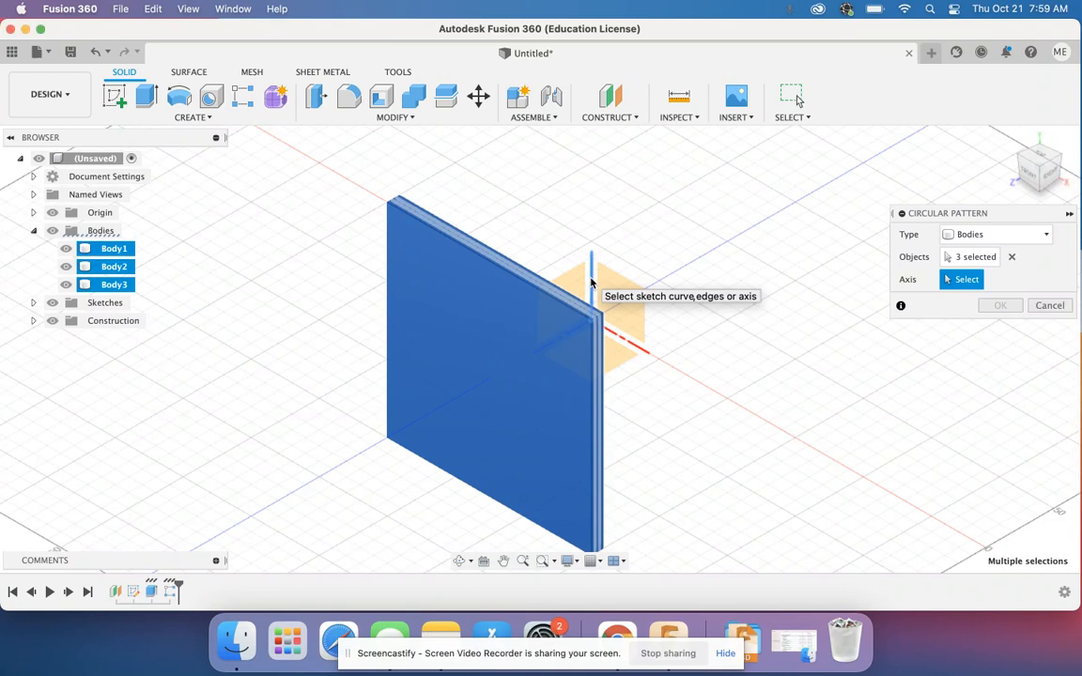
left_click(591, 281)
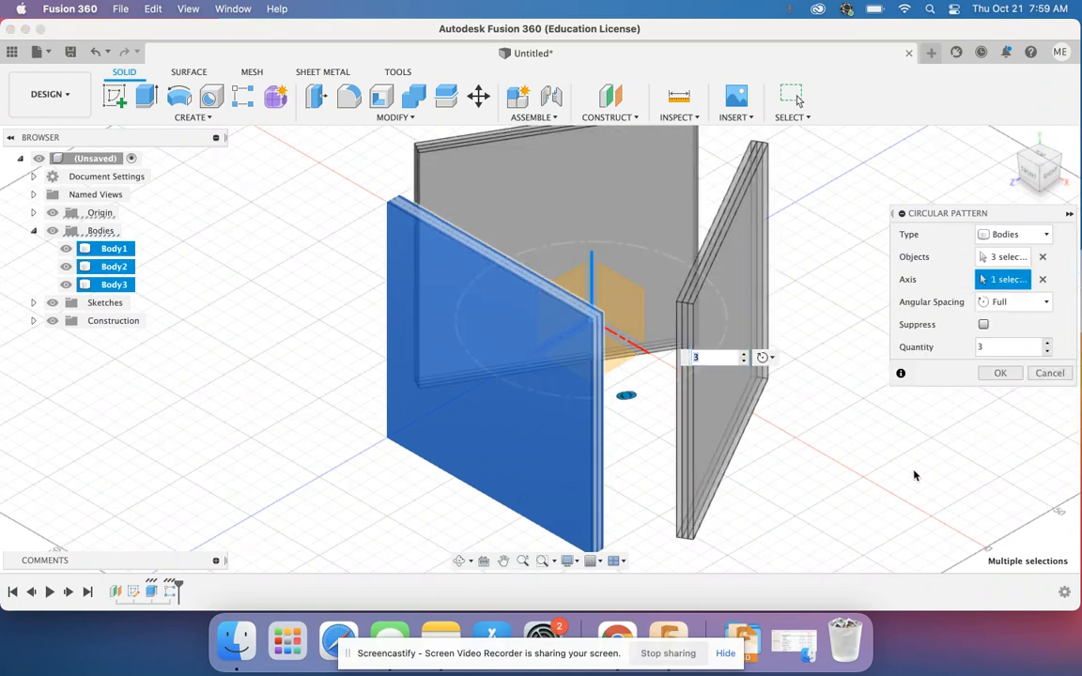
left_click(991, 348)
type("4")
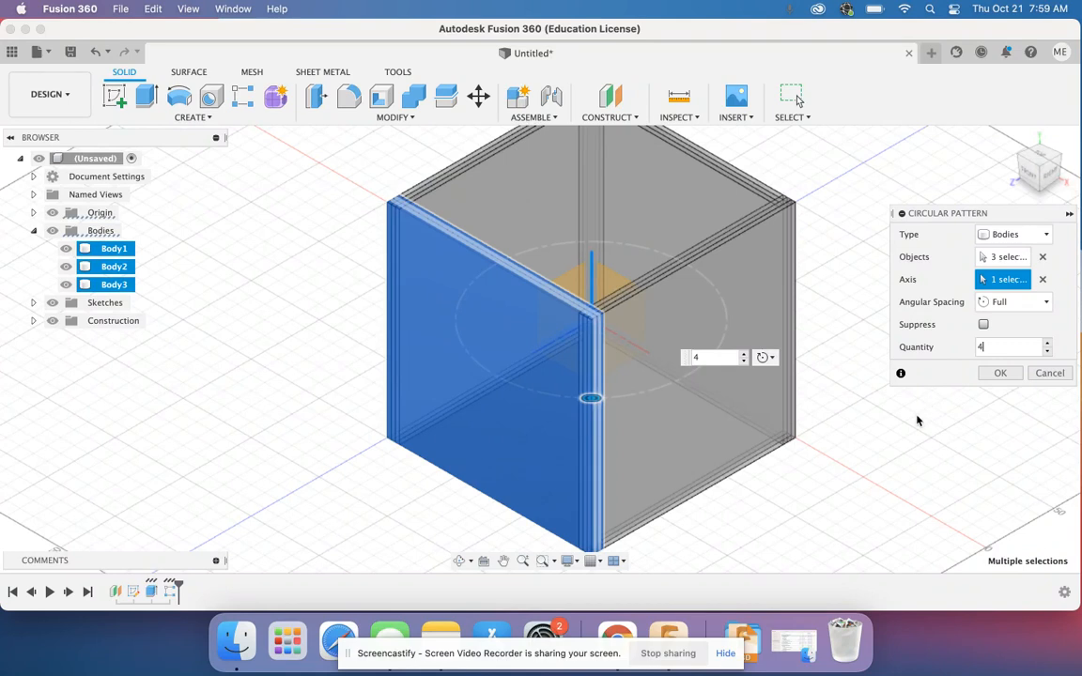
left_click(997, 374)
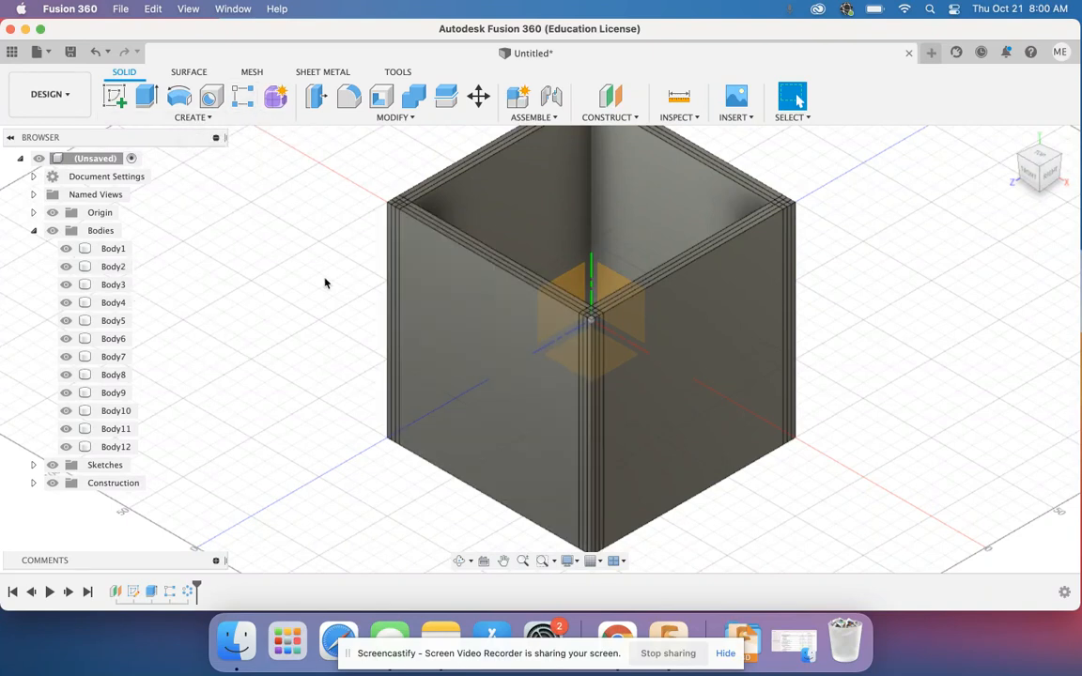
Set up a Move/Copy of Body1, Body2 and Body3 with the Rotate move type and Create Copy enabled.
left_click(478, 96)
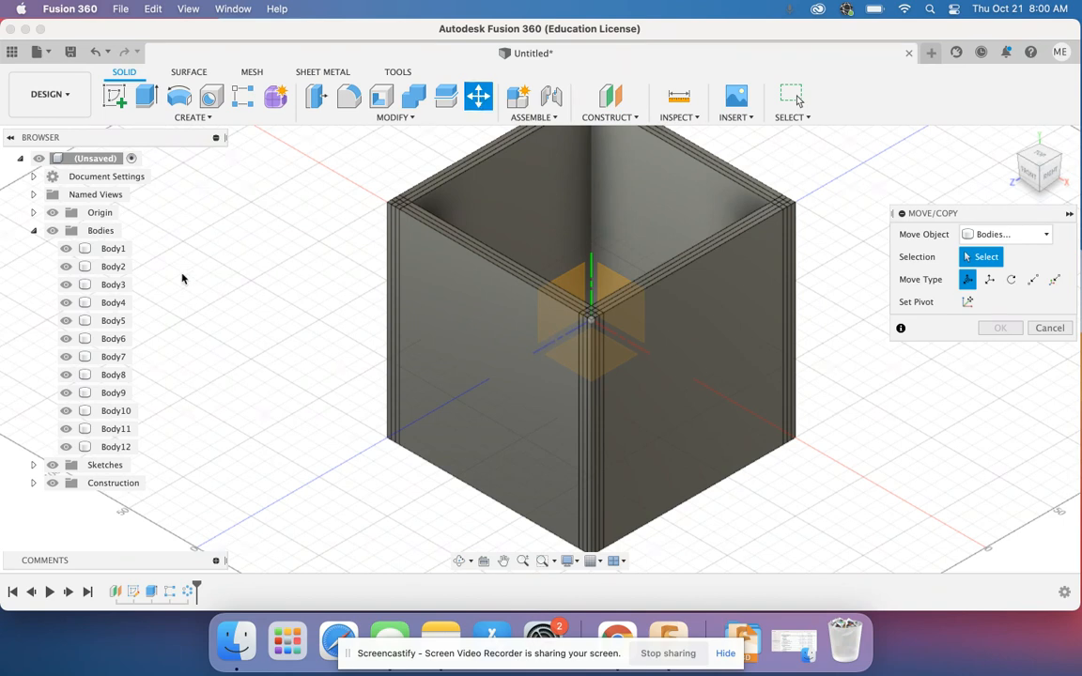
left_click(113, 249)
left_click(110, 266, "shift")
left_click(111, 284, "shift")
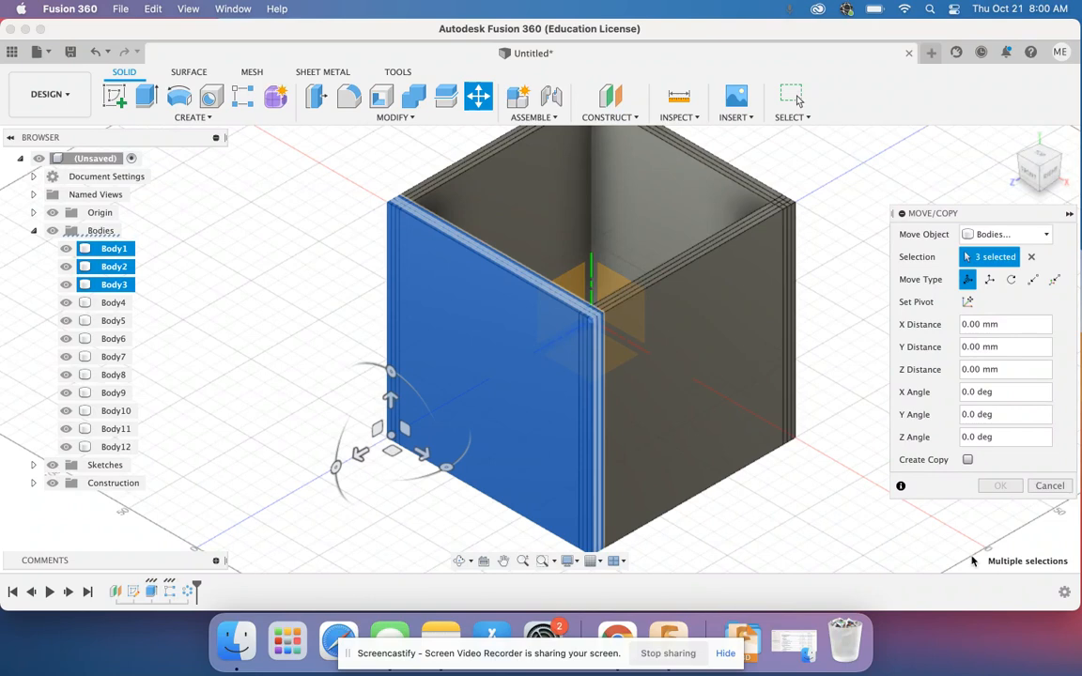
left_click(968, 460)
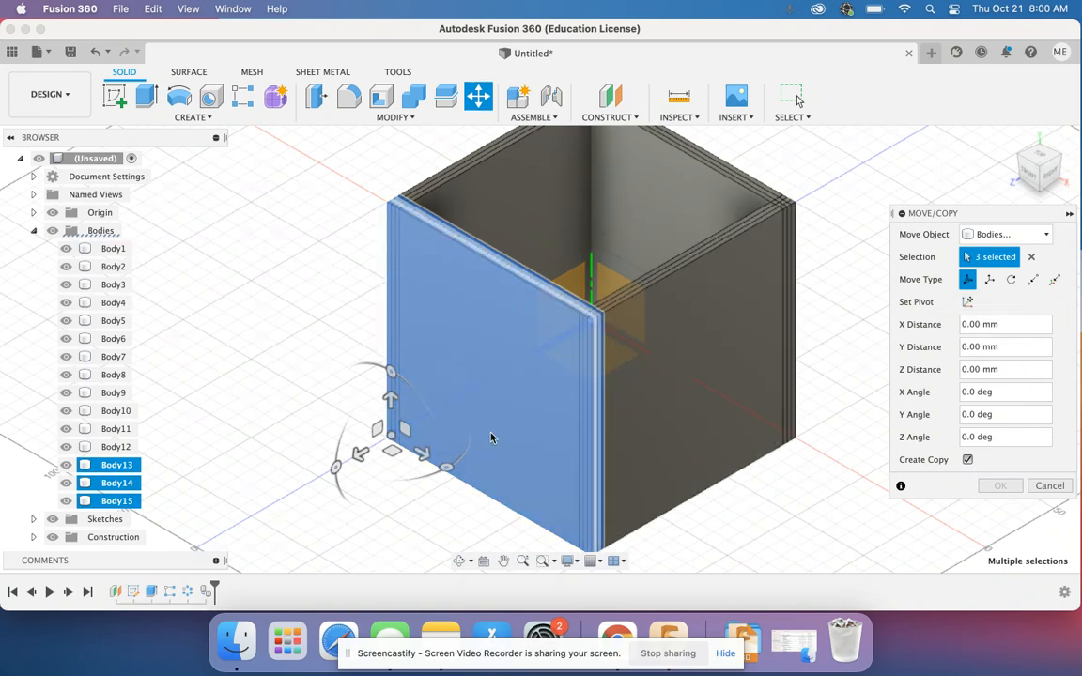
left_click(1012, 280)
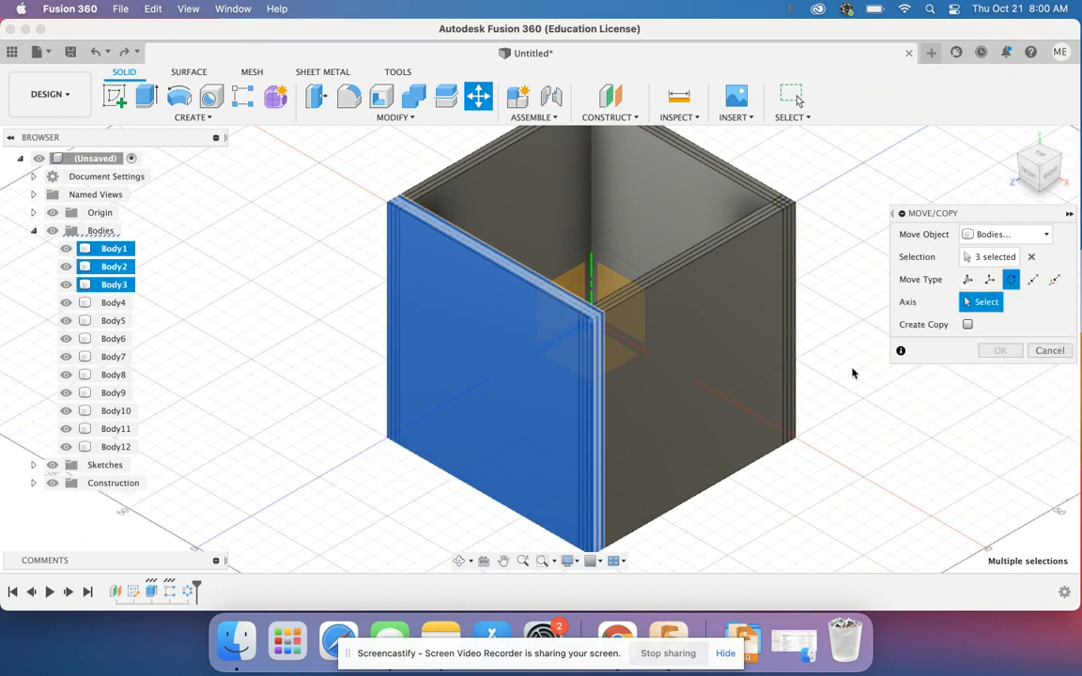
left_click(967, 325)
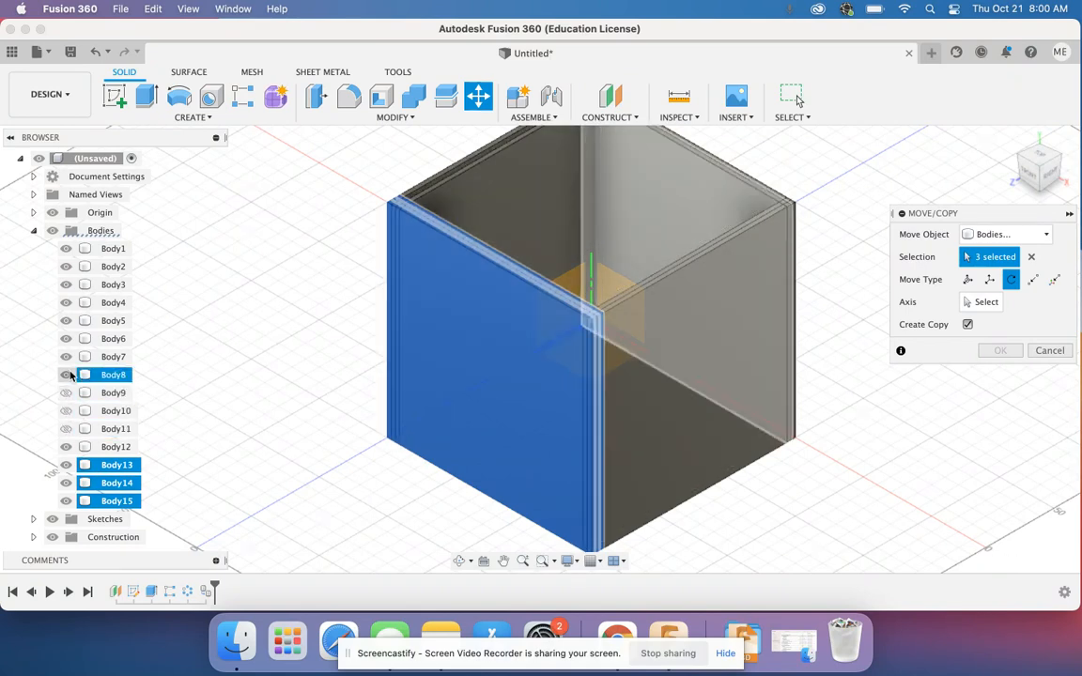
Hide Body4 through Body12 so only the front panels and their copies are shown.
left_click(66, 320)
left_click(66, 302)
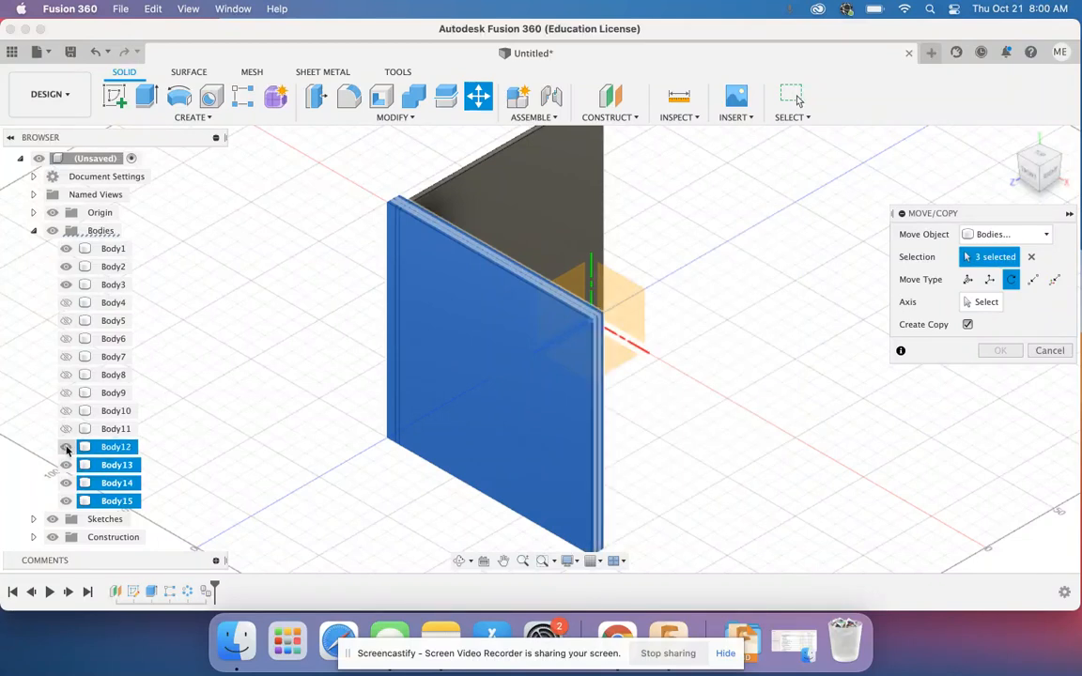
left_click(66, 447)
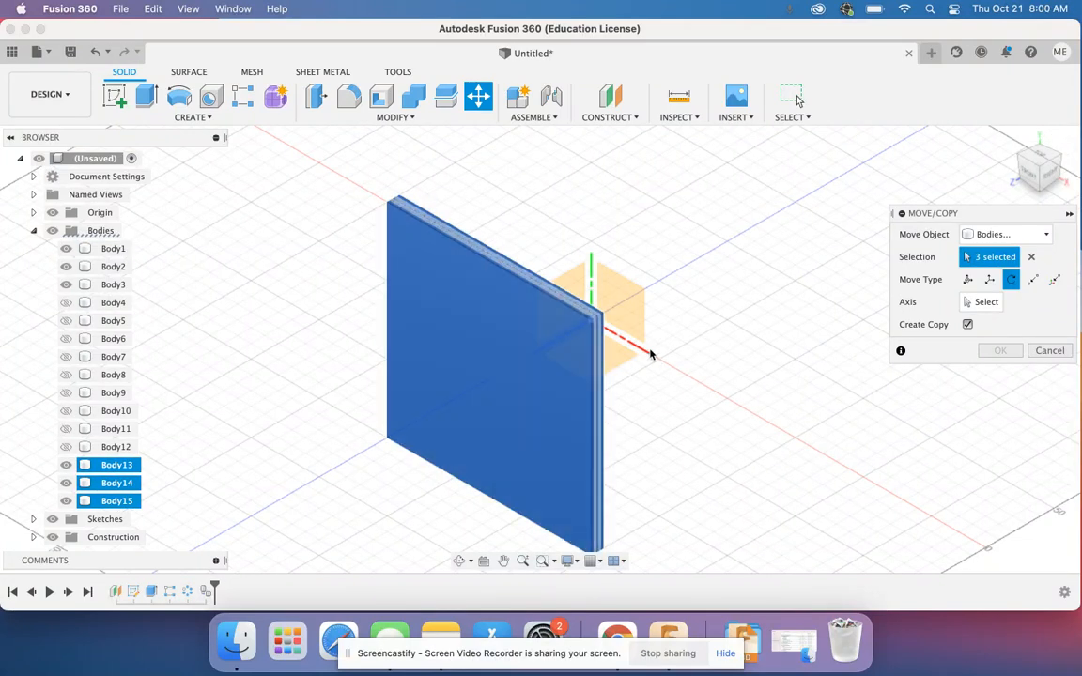
Rotate the copy of the three front panels 90 degrees about the red X axis to form the cube's bottom side.
left_click(981, 302)
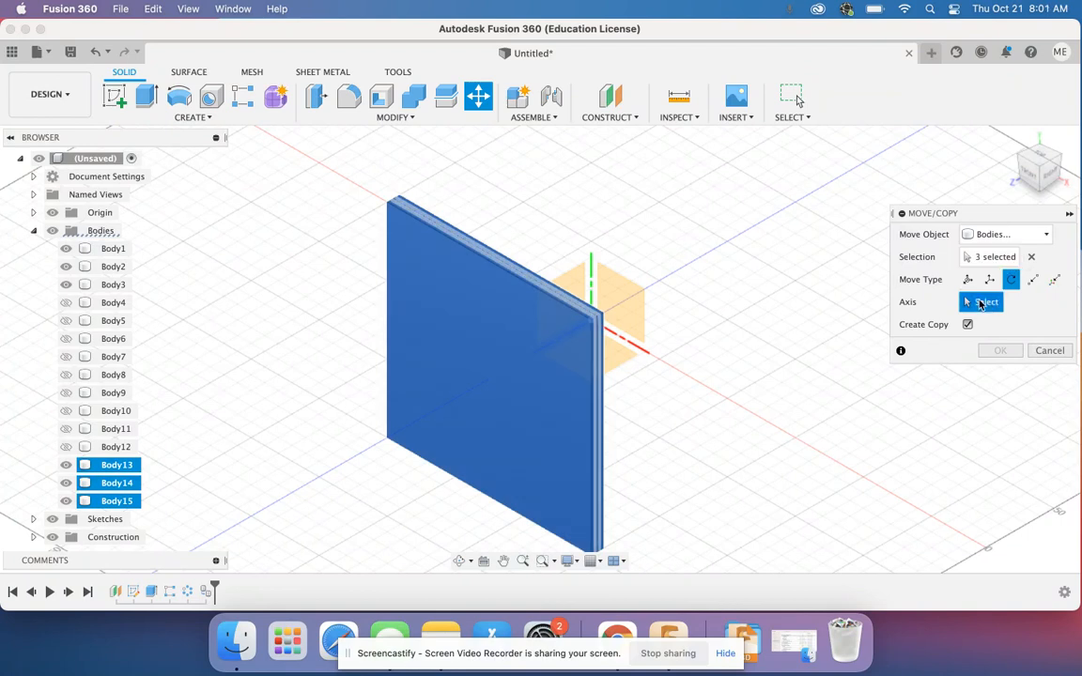
left_click(641, 352)
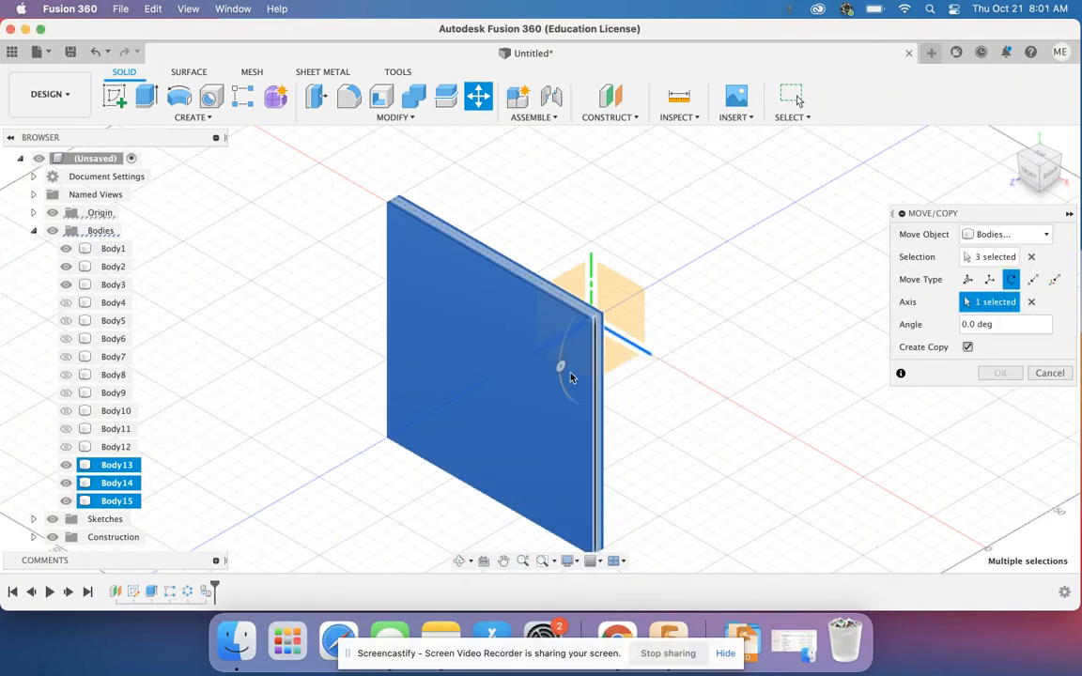
left_click(1003, 325)
type("90")
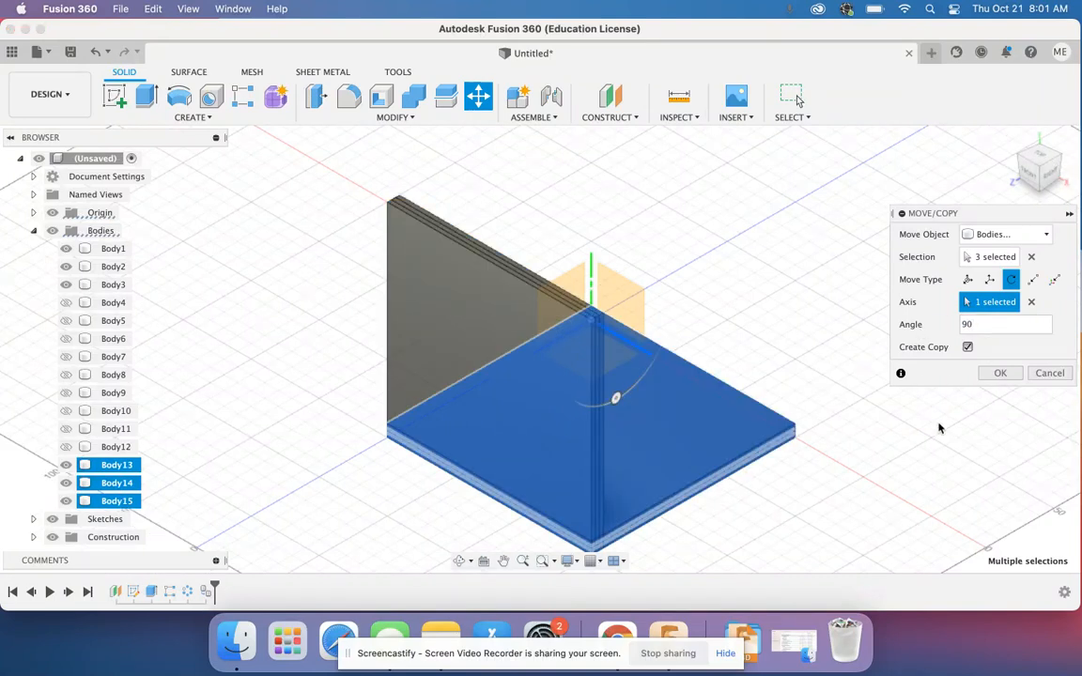
left_click(1001, 373)
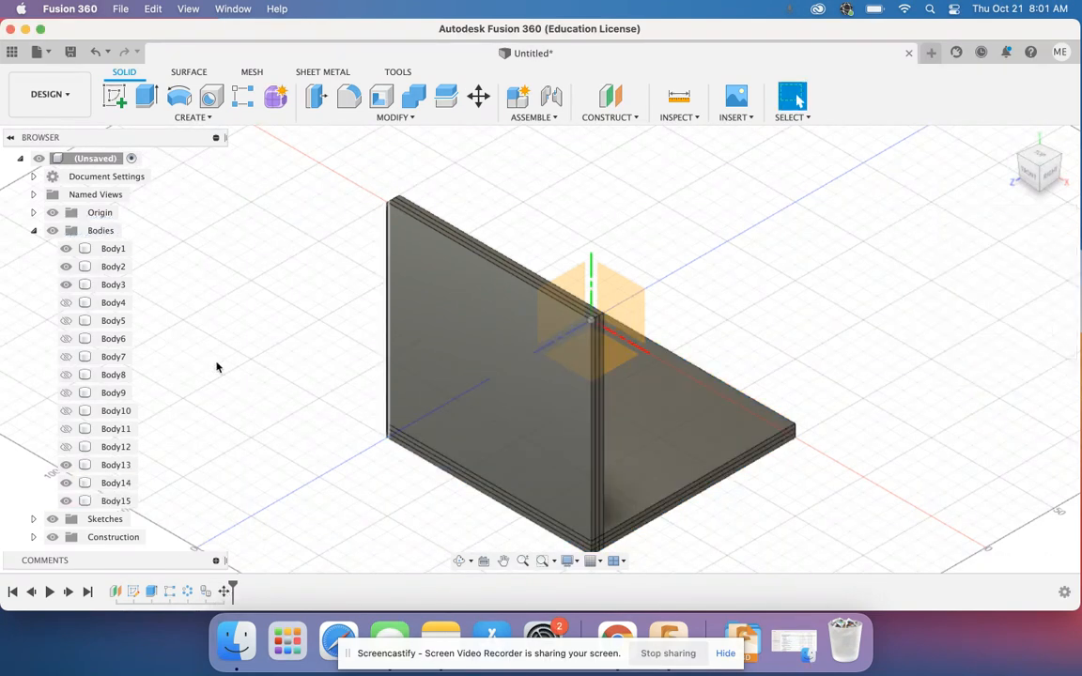
Show Body4 through Body12 again so the cube's other sides are displayed.
left_click(66, 320)
left_click(65, 338)
left_click(67, 357)
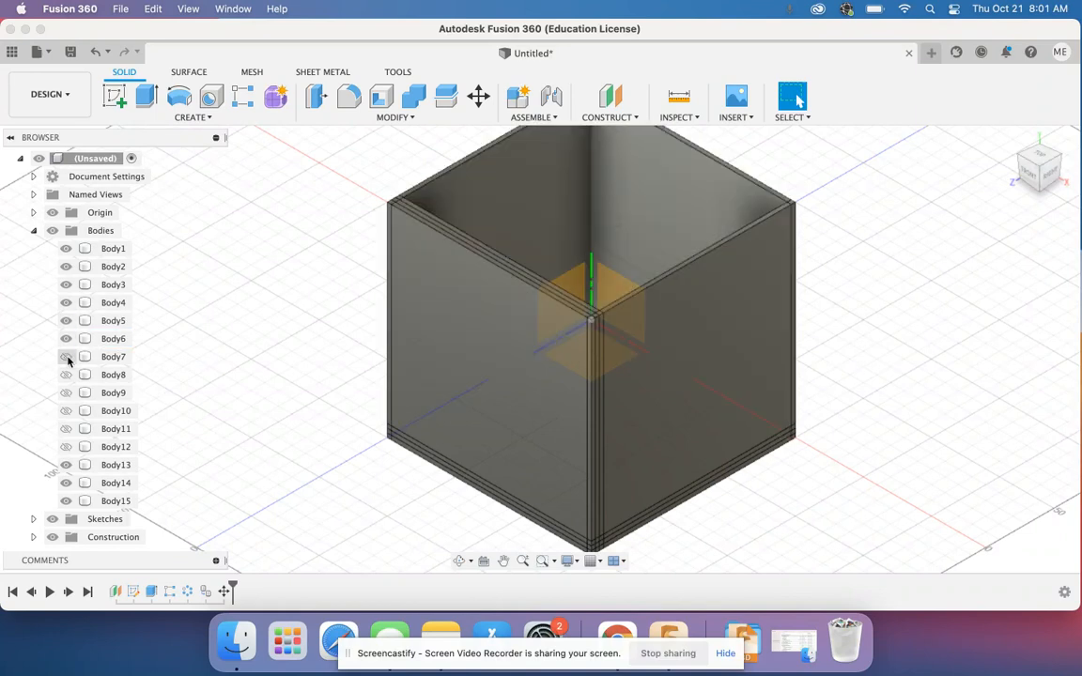
left_click(67, 391)
left_click(67, 376)
left_click(65, 412)
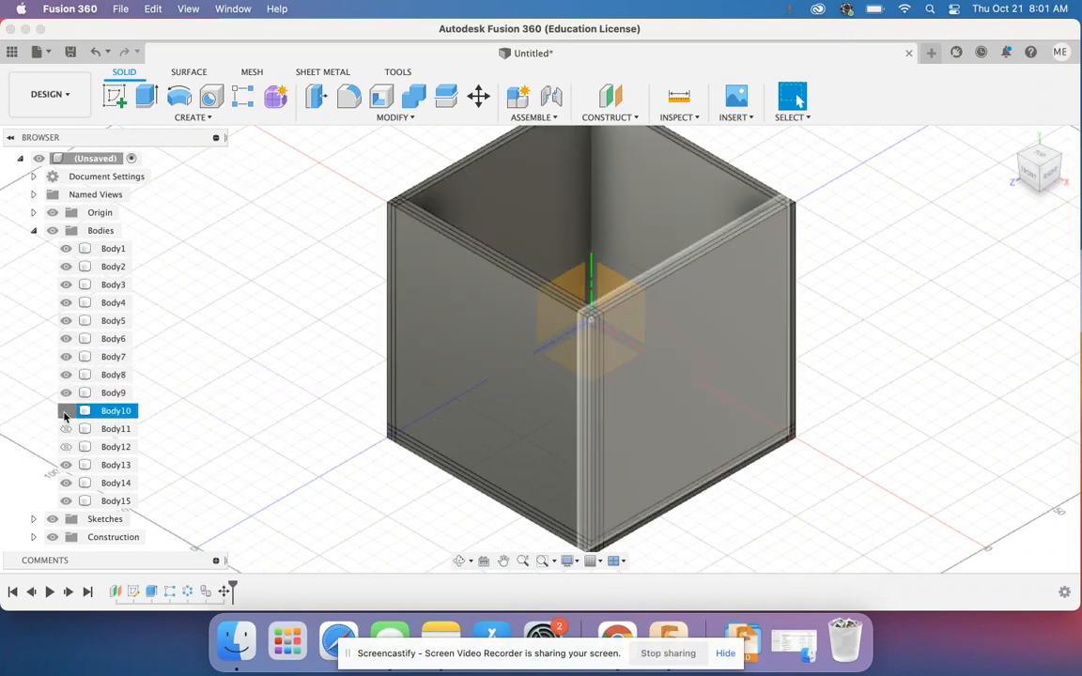
left_click(66, 429)
left_click(65, 447)
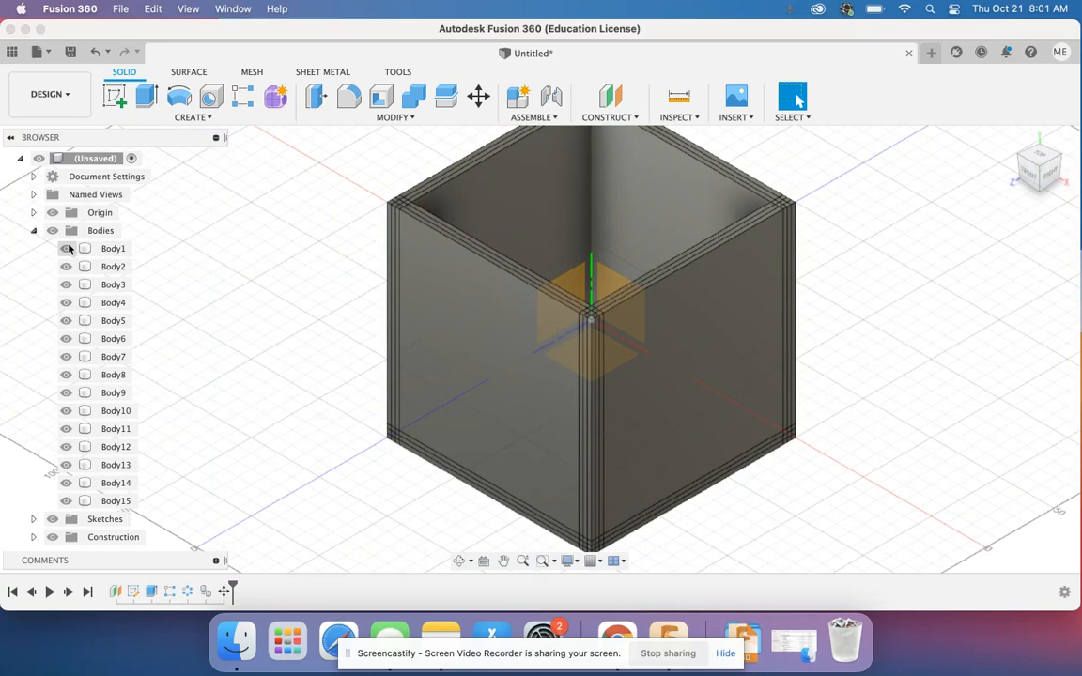
Hide the front panels Body1, Body2 and Body3 and inspect the open cube from the front and home views.
left_click(66, 248)
left_click(66, 267)
left_click(66, 284)
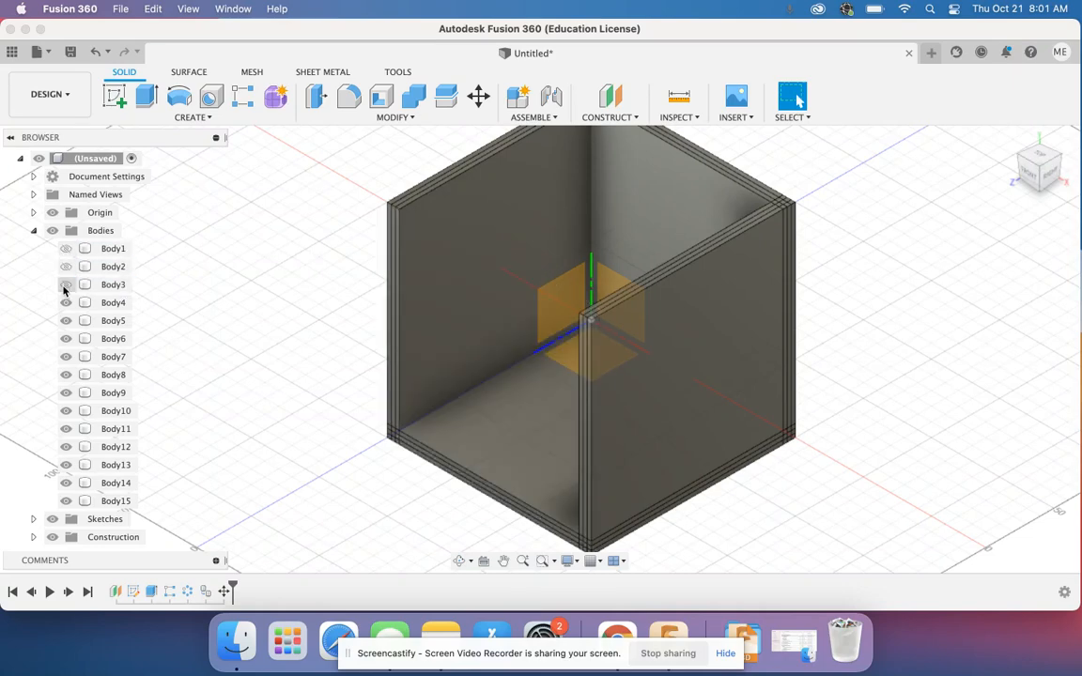
left_click(1031, 178)
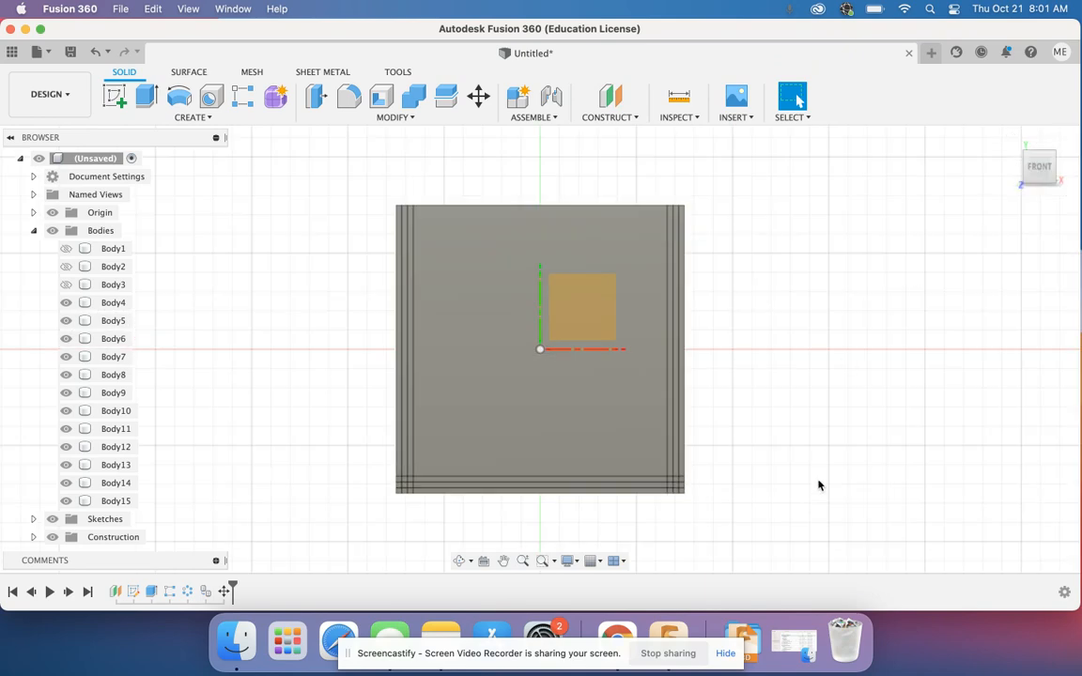
left_click(911, 127)
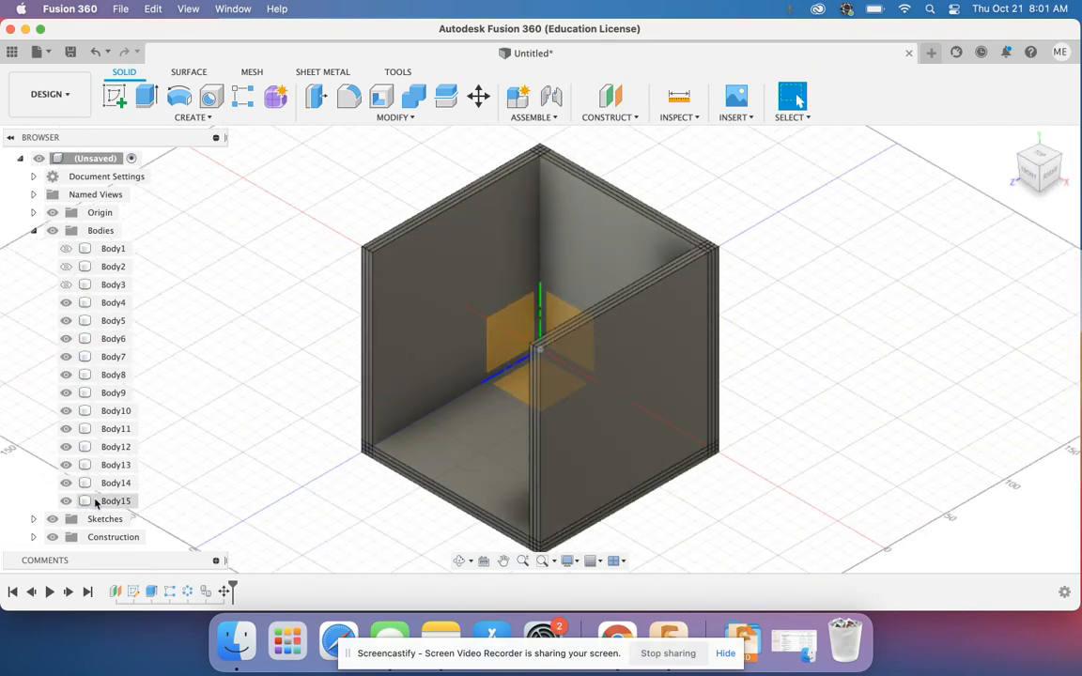
Mirror the bottom panels Body13, Body14 and Body15 across the horizontal origin plane as new bodies to form the top.
left_click(99, 467)
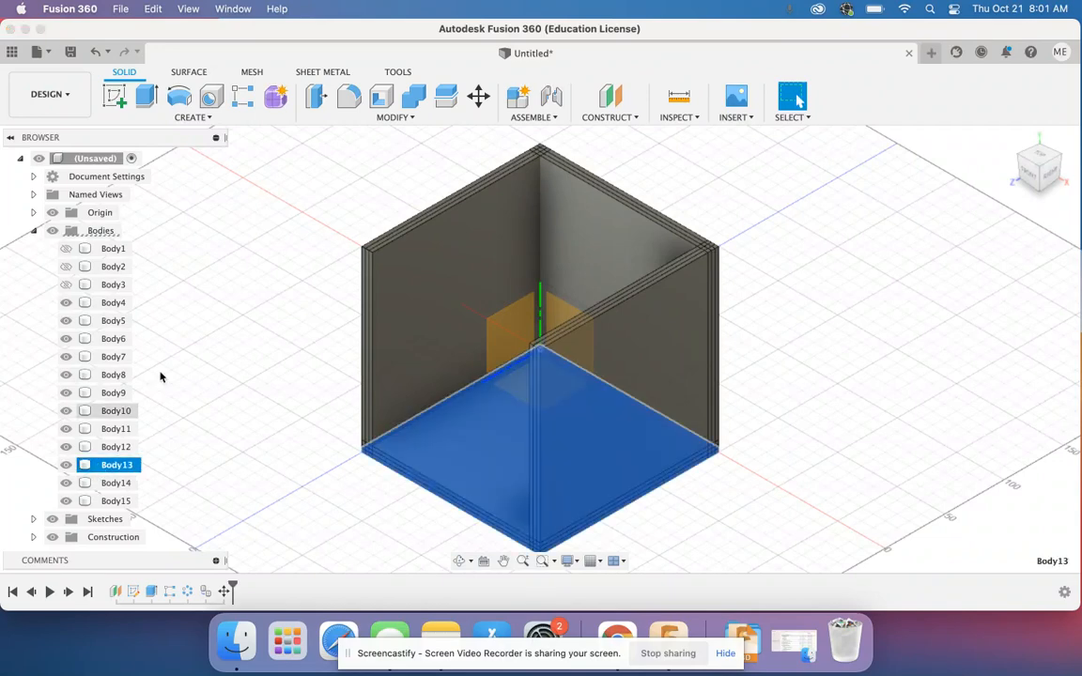
left_click(198, 119)
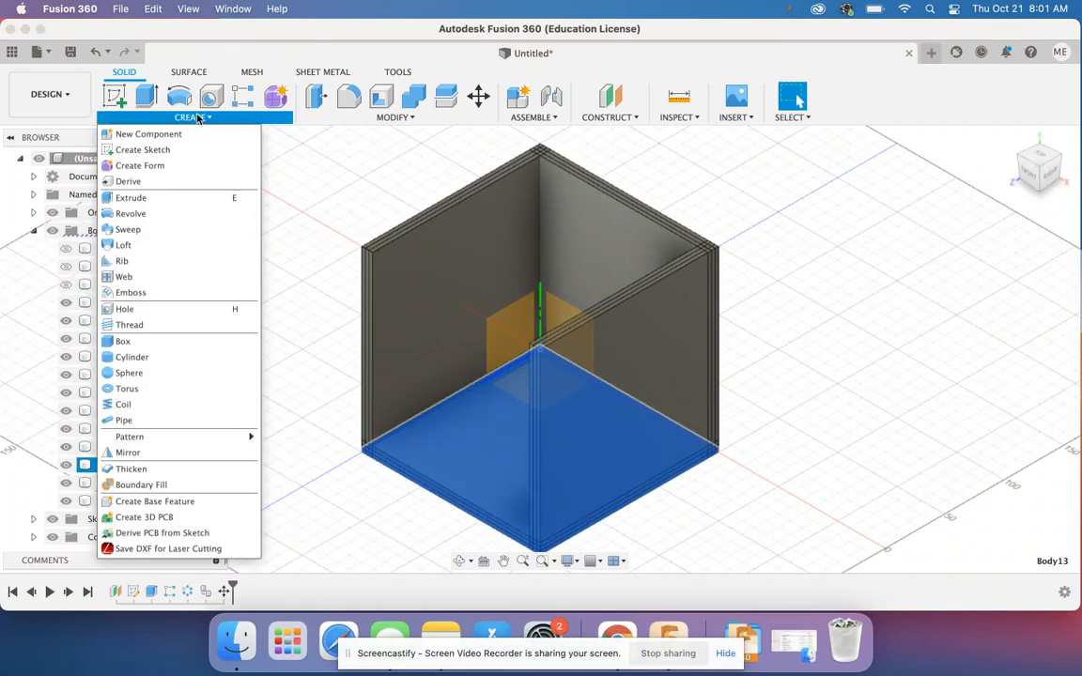
left_click(157, 454)
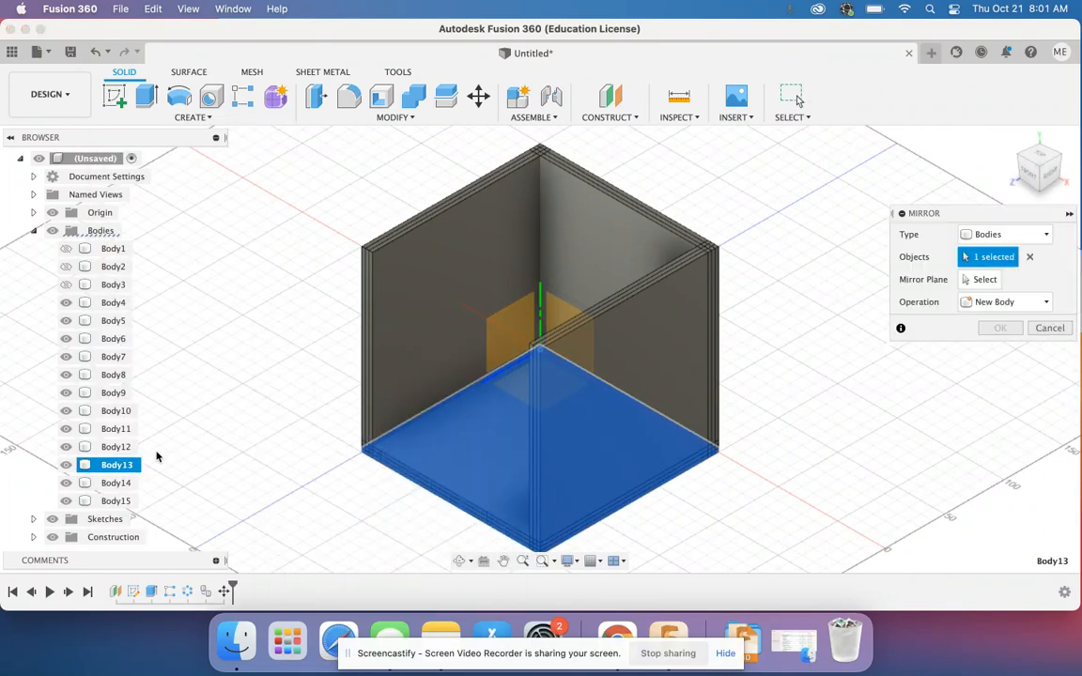
left_click(110, 482)
left_click(113, 501)
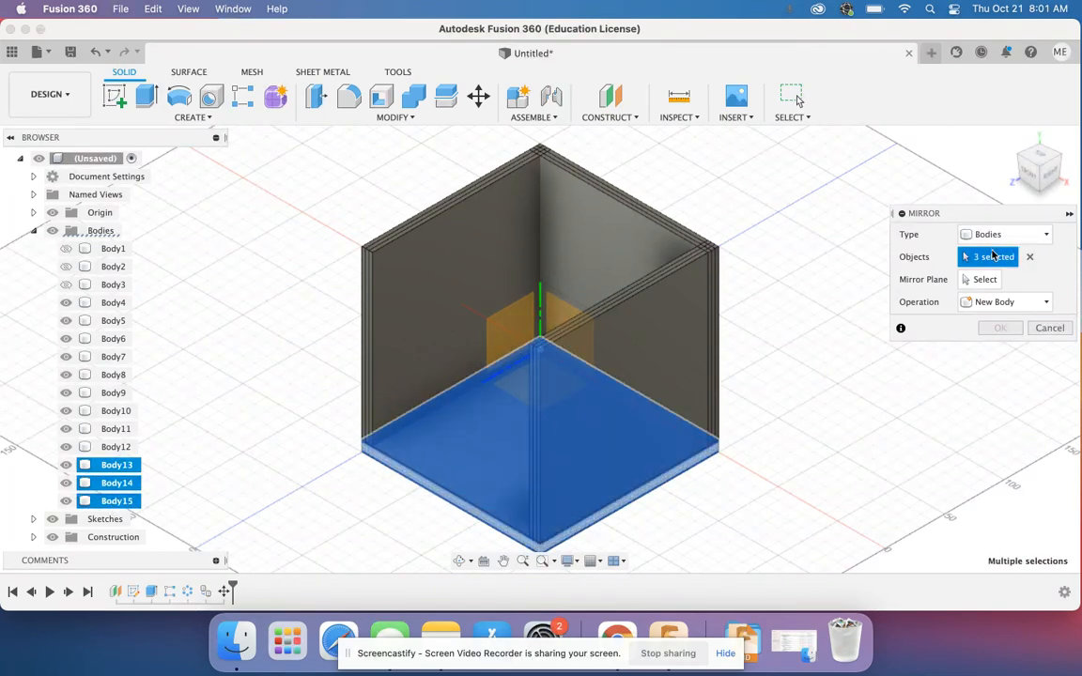
left_click(978, 280)
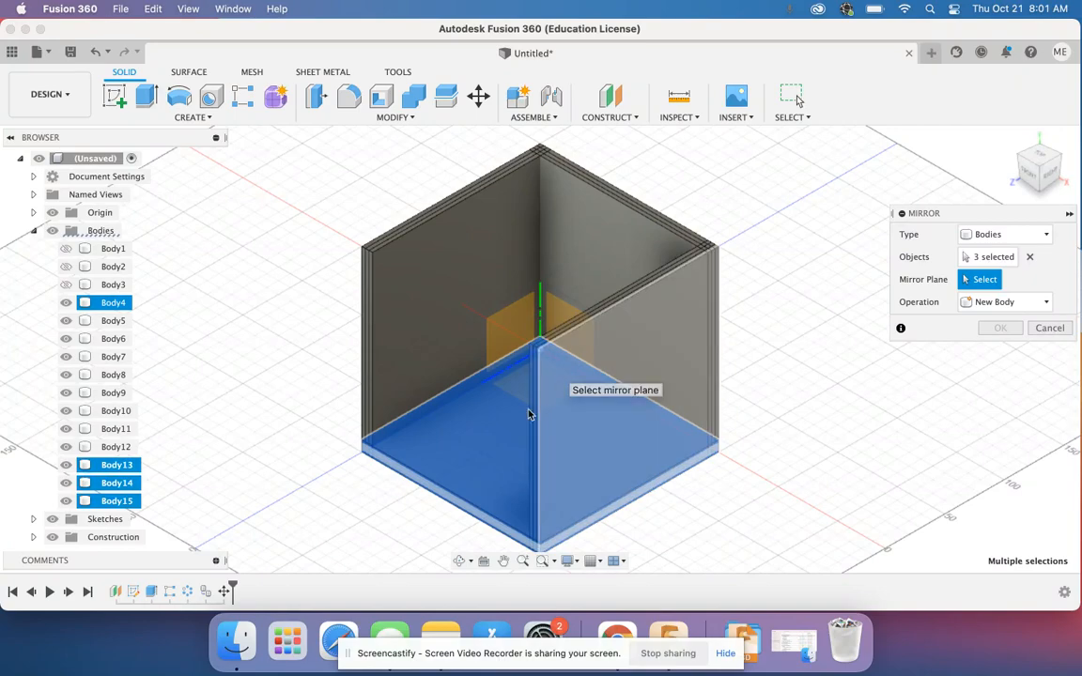
left_click_drag(418, 529, 448, 513)
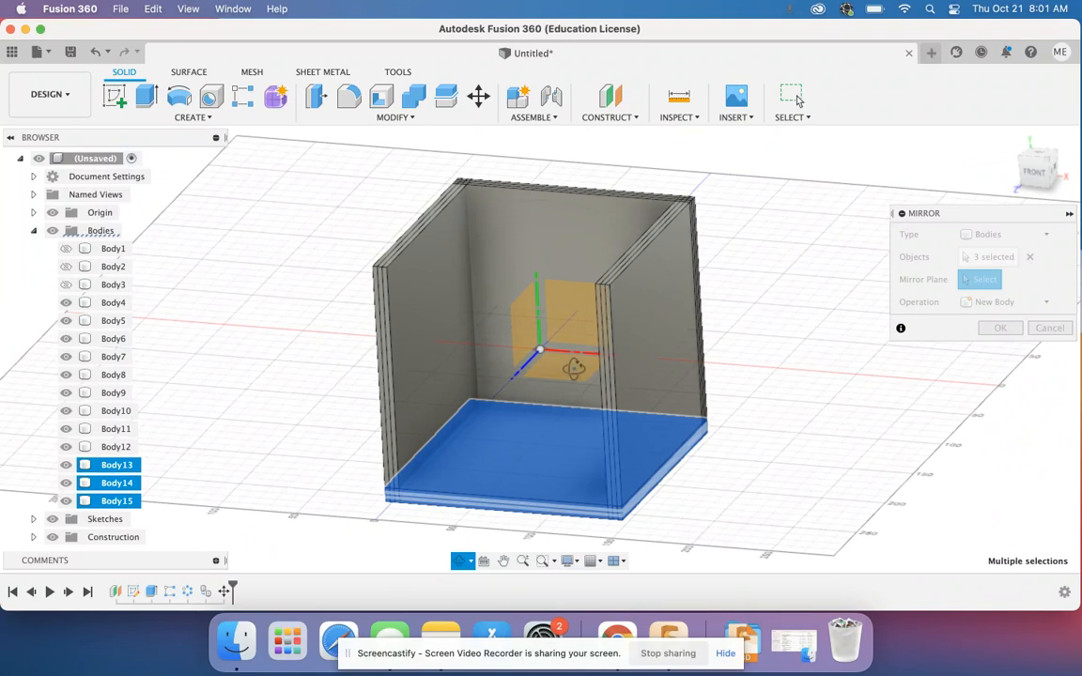
key("Escape")
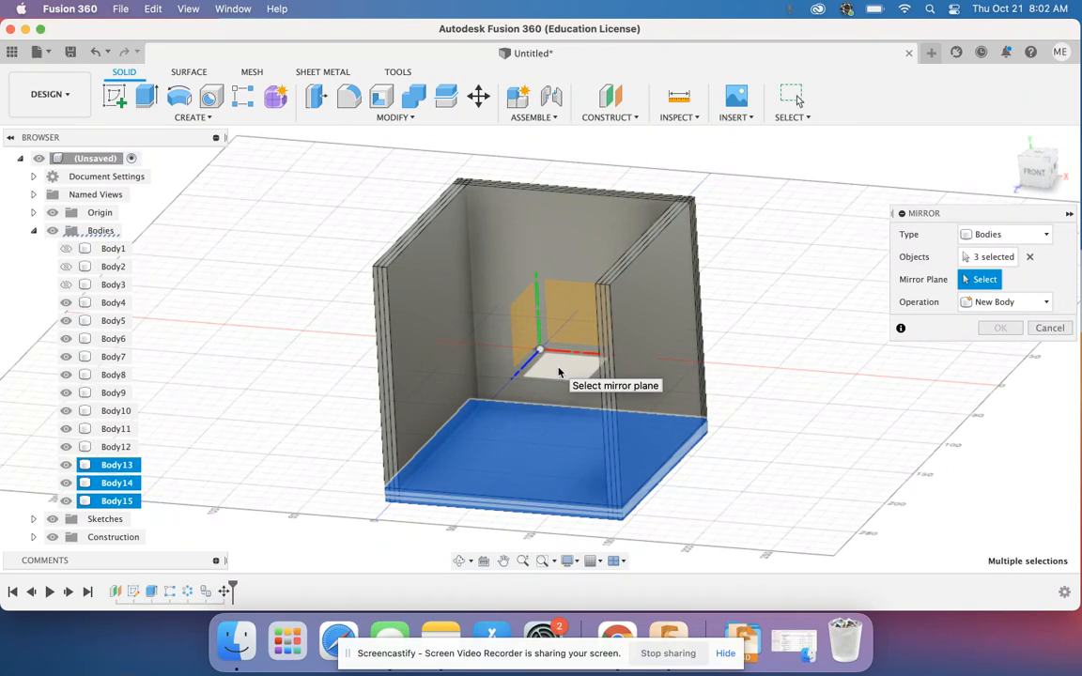
left_click(558, 374)
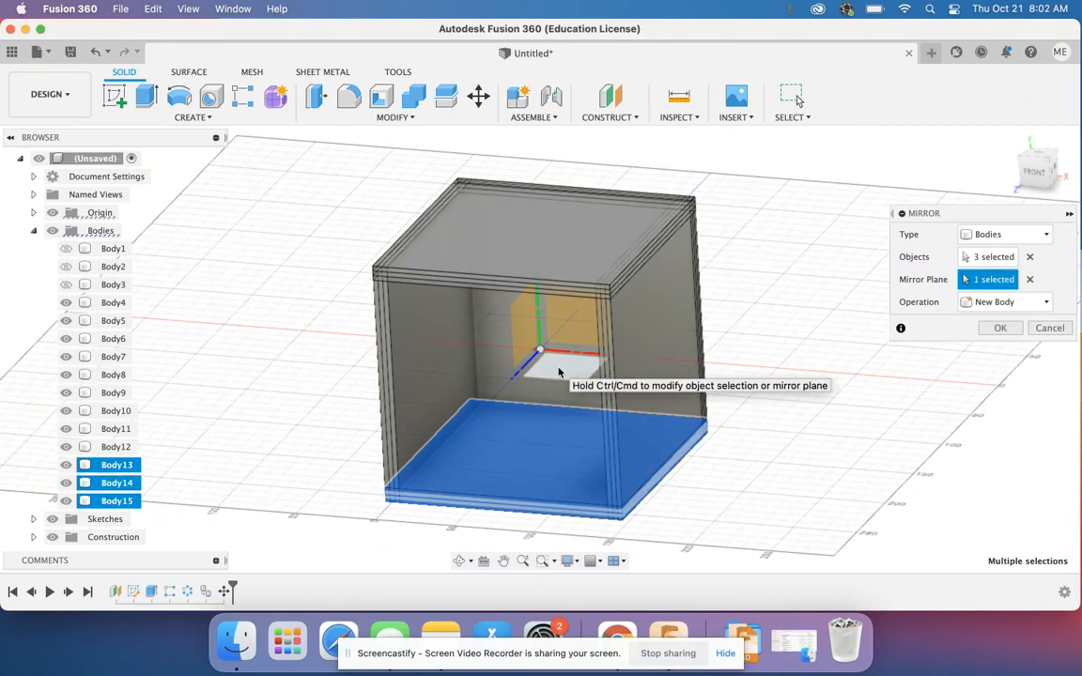
left_click(997, 329)
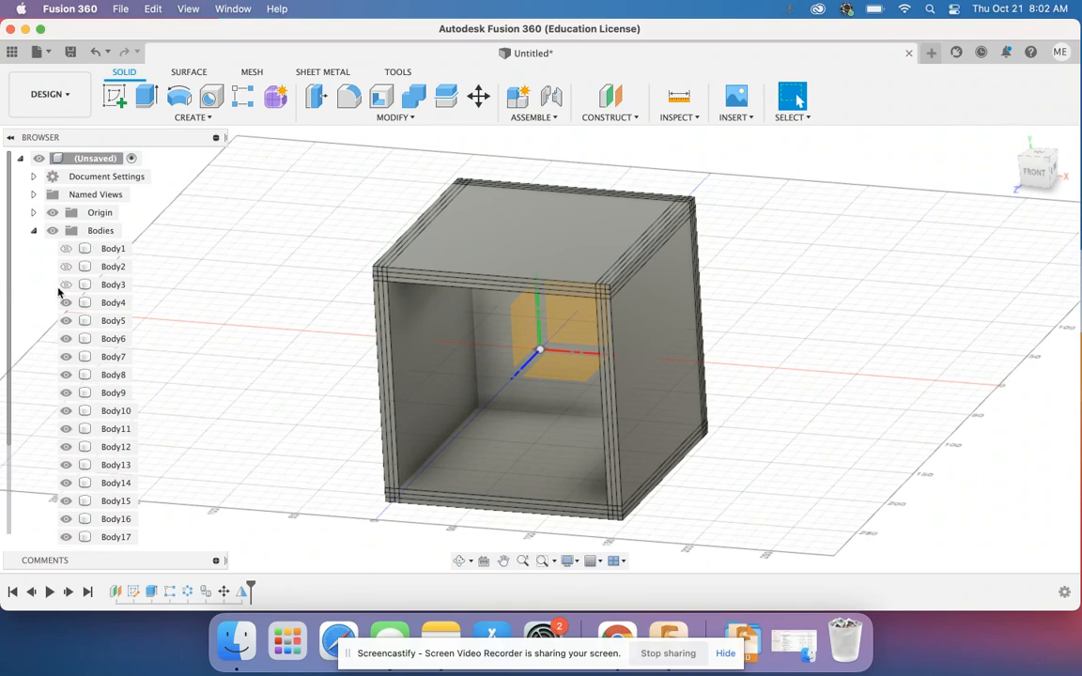
Show the front panels Body1, Body2 and Body3 again and return to the home view.
left_click(66, 284)
left_click(66, 267)
left_click(65, 248)
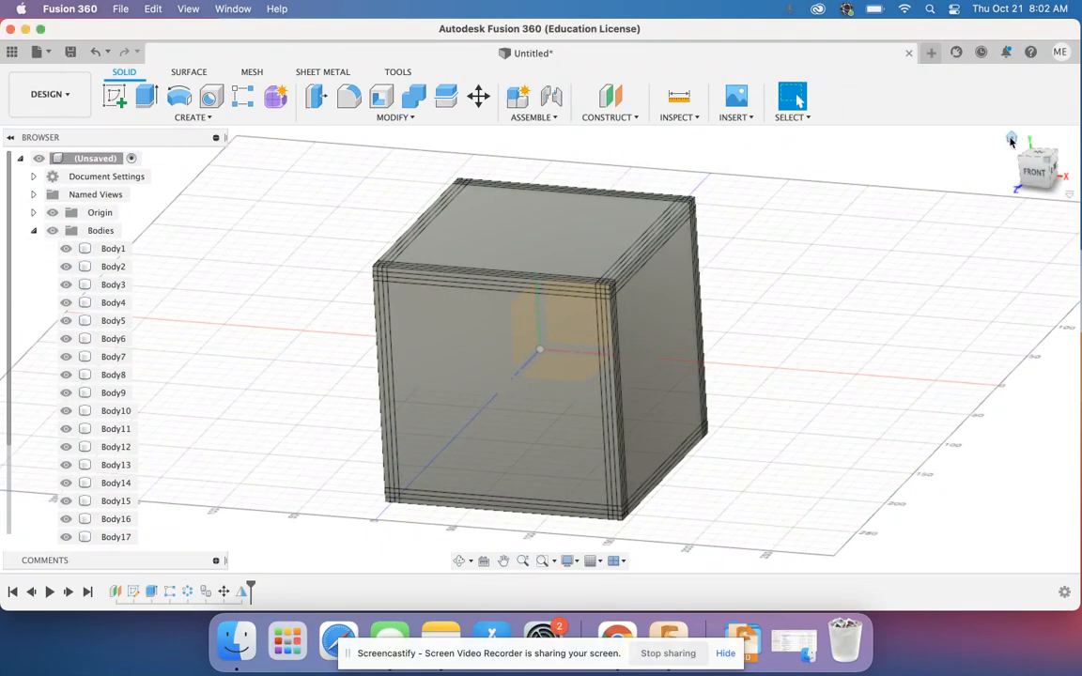
left_click(1011, 139)
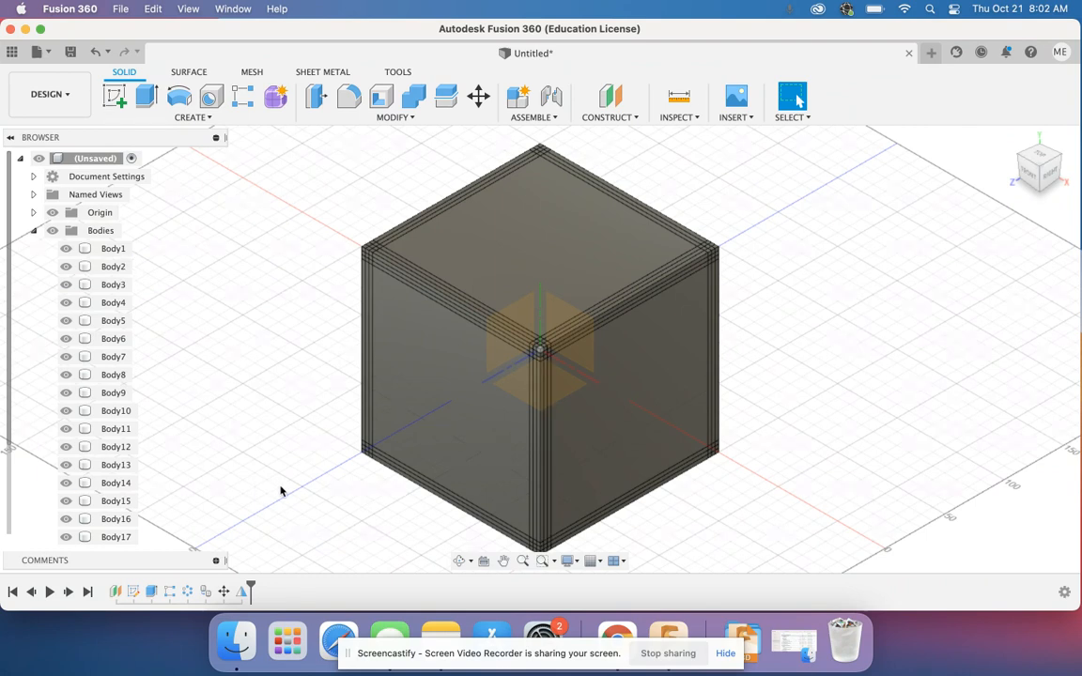
Create a component from the front panel Body1.
left_click(107, 247)
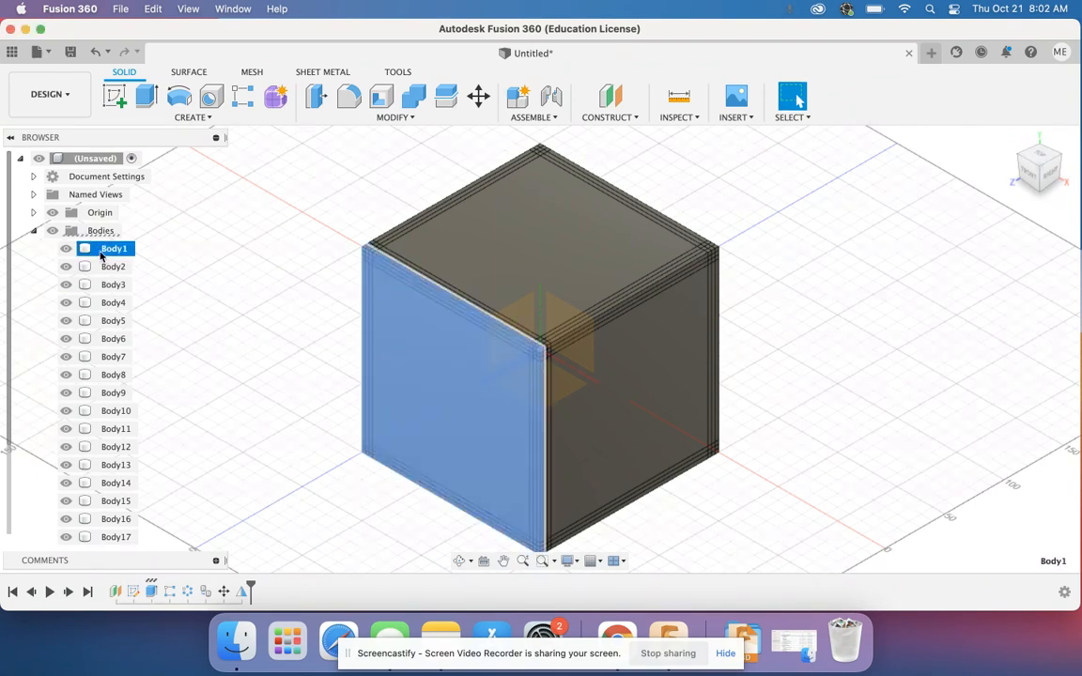
right_click(109, 251)
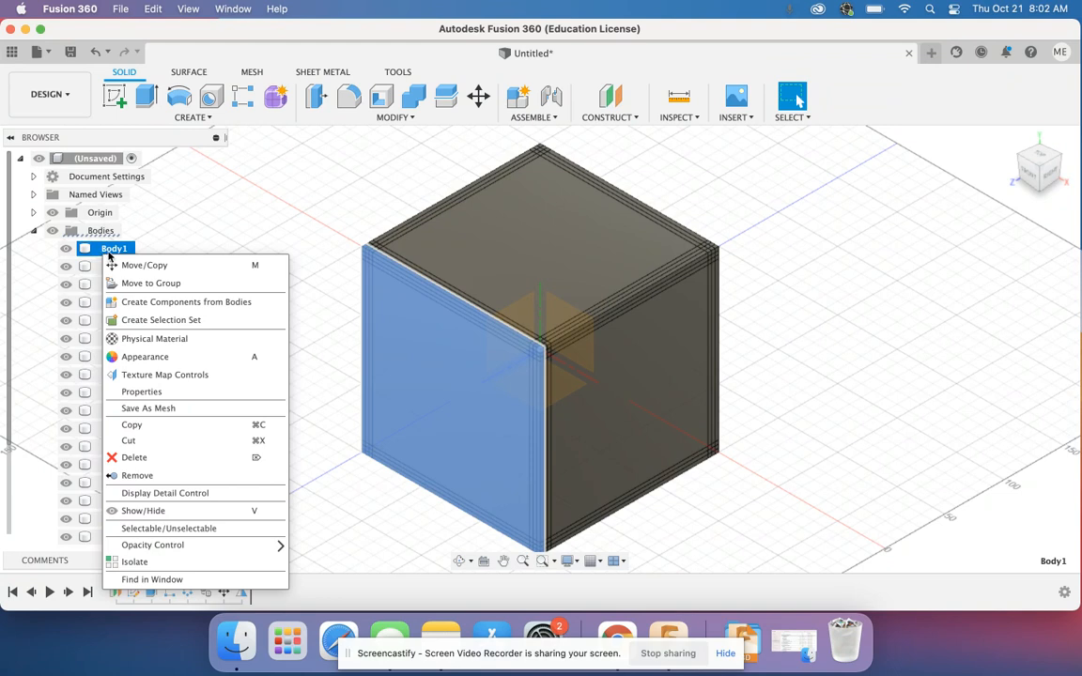
left_click(146, 304)
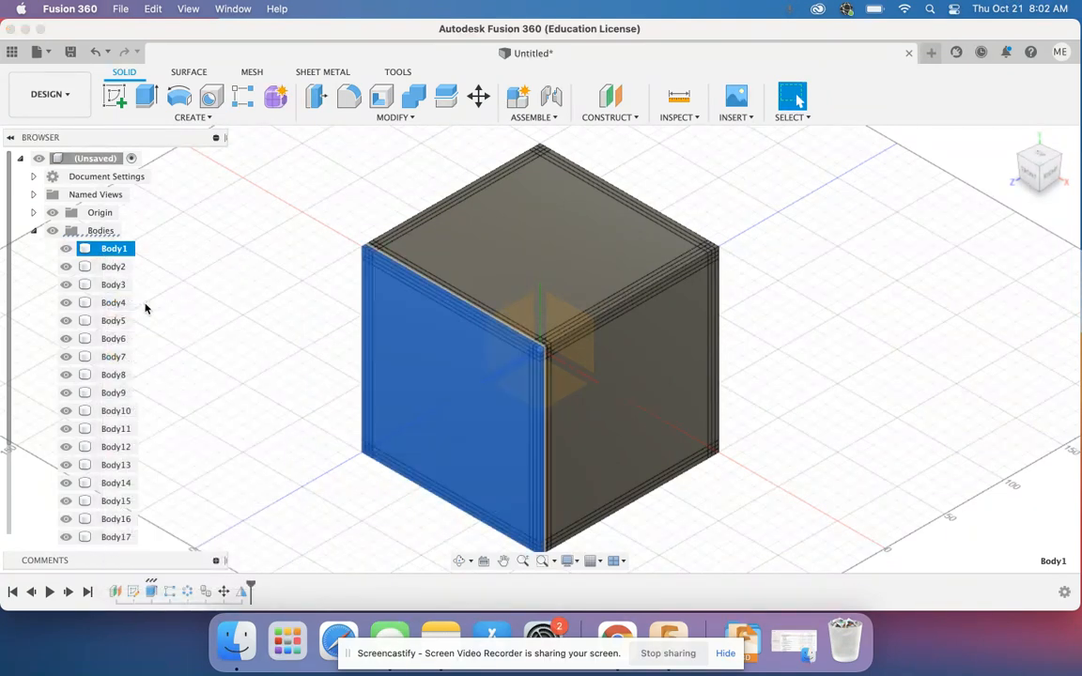
scroll(265, 392, "up", 1)
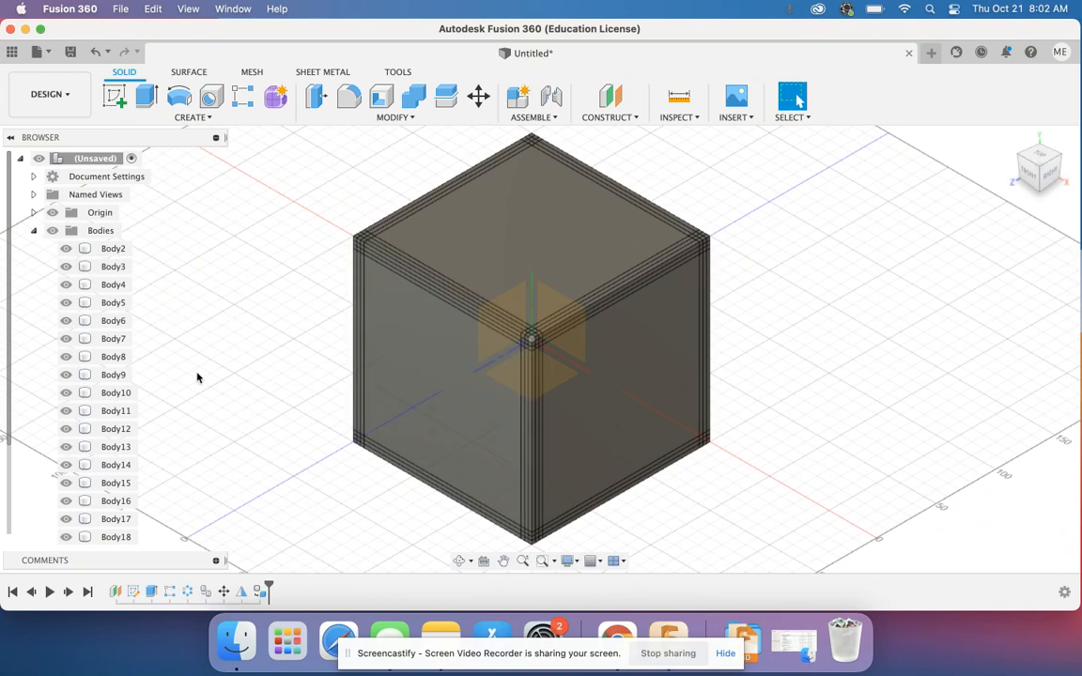
scroll(192, 487, "down", 2)
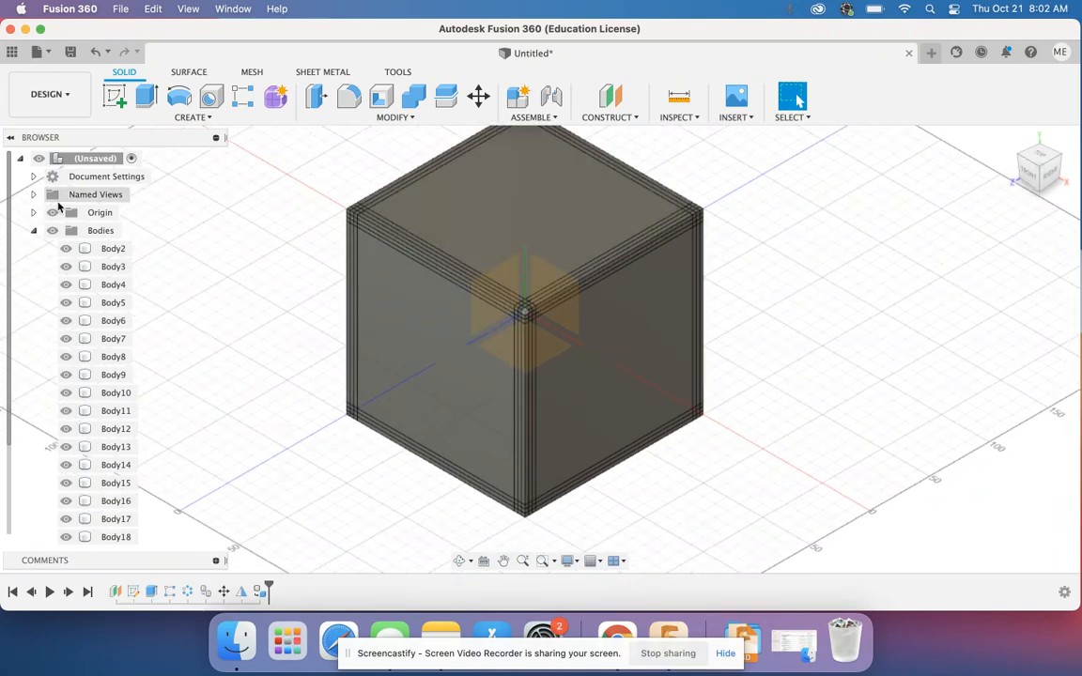
Collapse the list of bodies and rename the new component as Front.
left_click(34, 231)
left_click(108, 285)
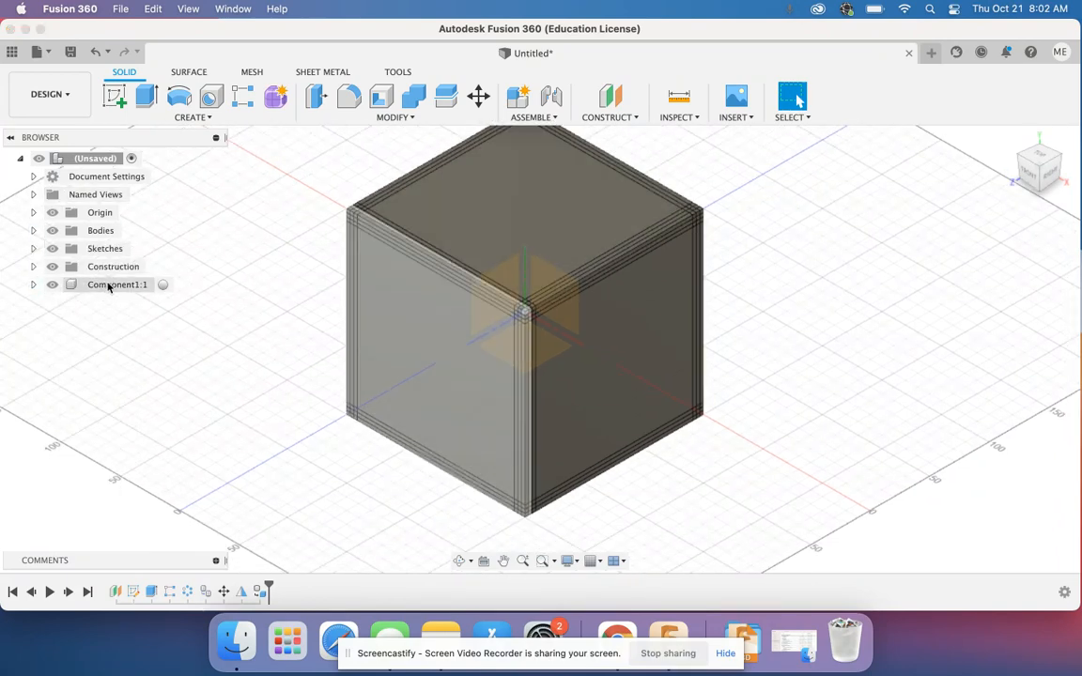
double_click(108, 285)
type("F")
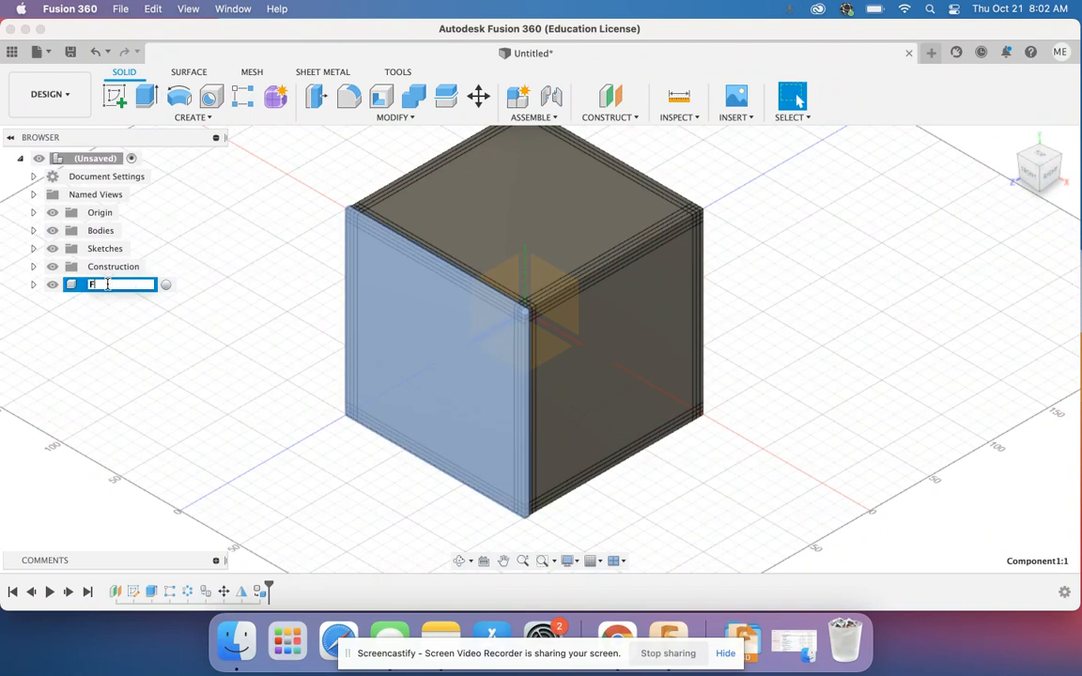
type("ront")
left_click(148, 333)
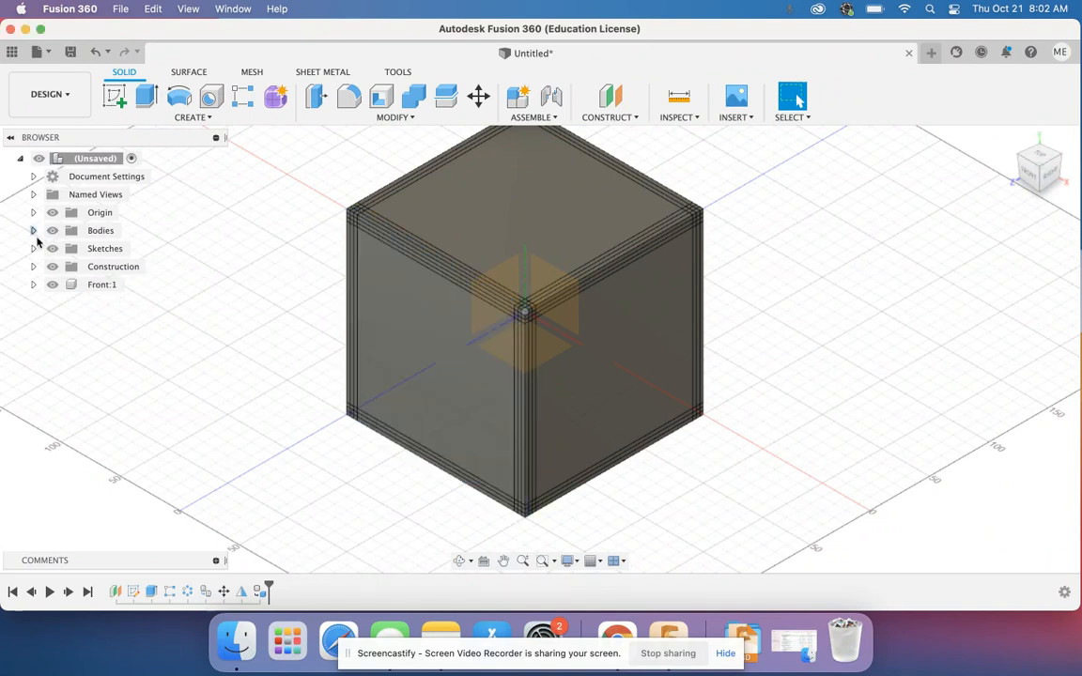
Move the remaining front panels Body2 and Body3 into the Front component.
left_click(33, 231)
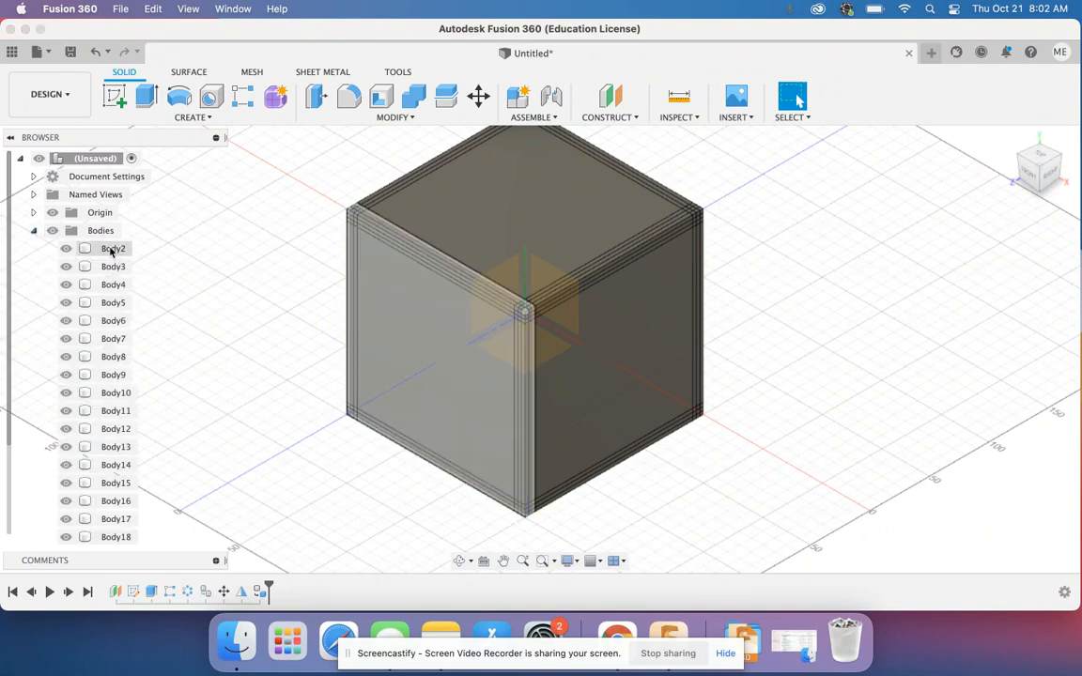
scroll(200, 376, "down", 1)
scroll(200, 376, "down", 3)
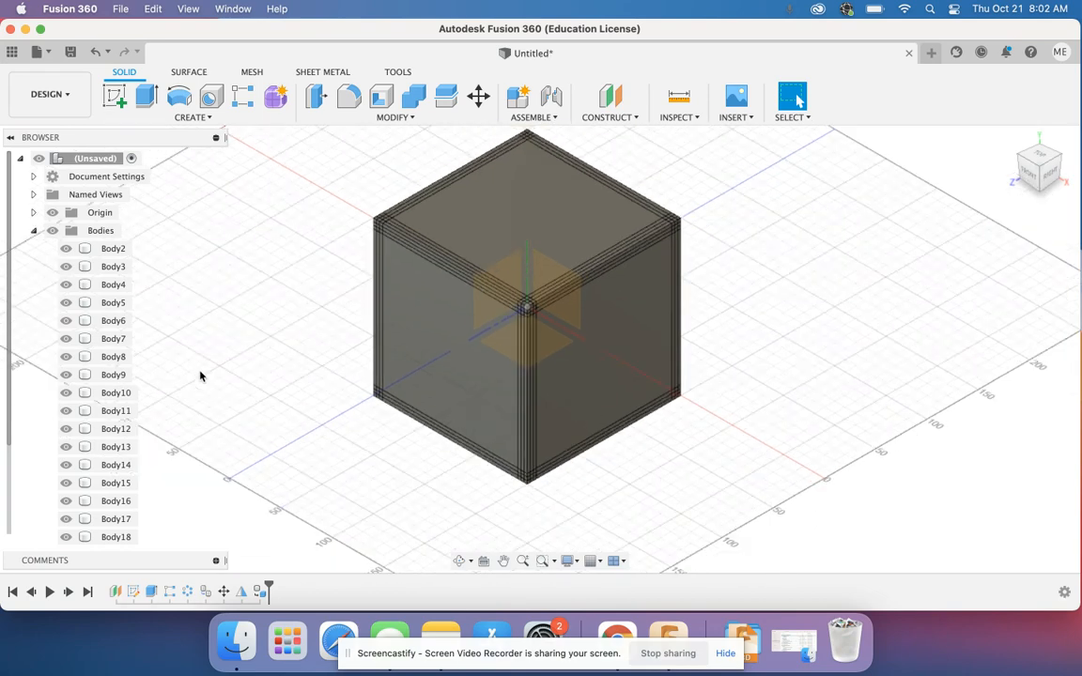
scroll(200, 375, "up", 2)
mouse_move(98, 252)
left_mouse_down()
mouse_move(174, 453)
mouse_move(149, 511)
mouse_move(58, 579)
mouse_move(71, 536)
left_mouse_up()
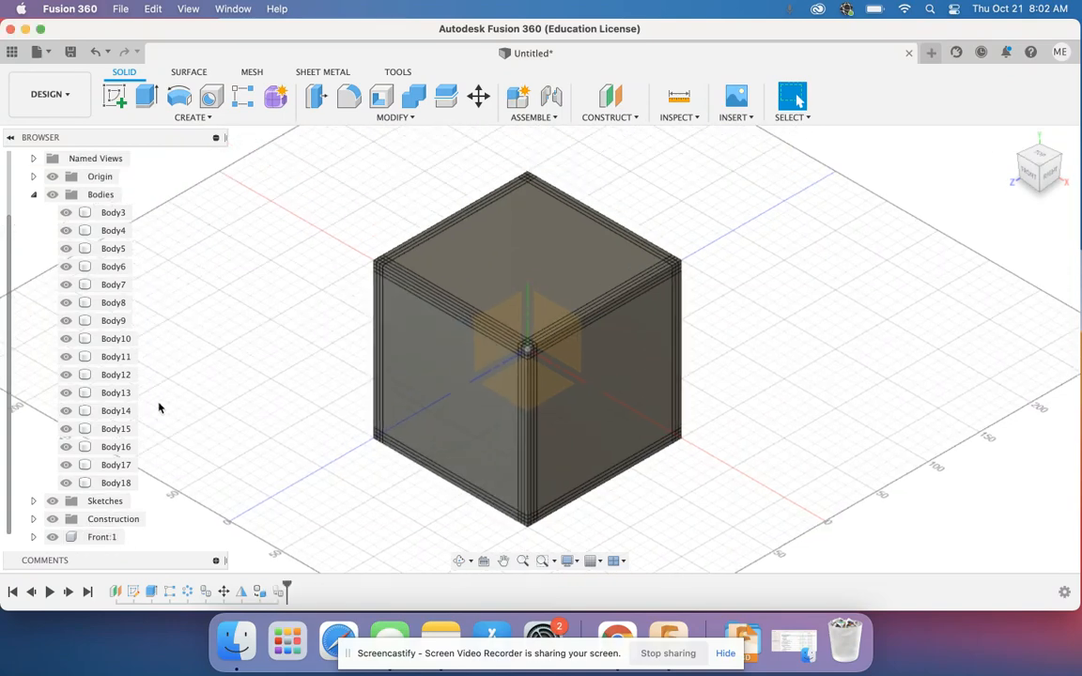
mouse_move(113, 213)
left_mouse_down()
mouse_move(75, 507)
mouse_move(126, 524)
mouse_move(96, 555)
mouse_move(85, 537)
left_mouse_up()
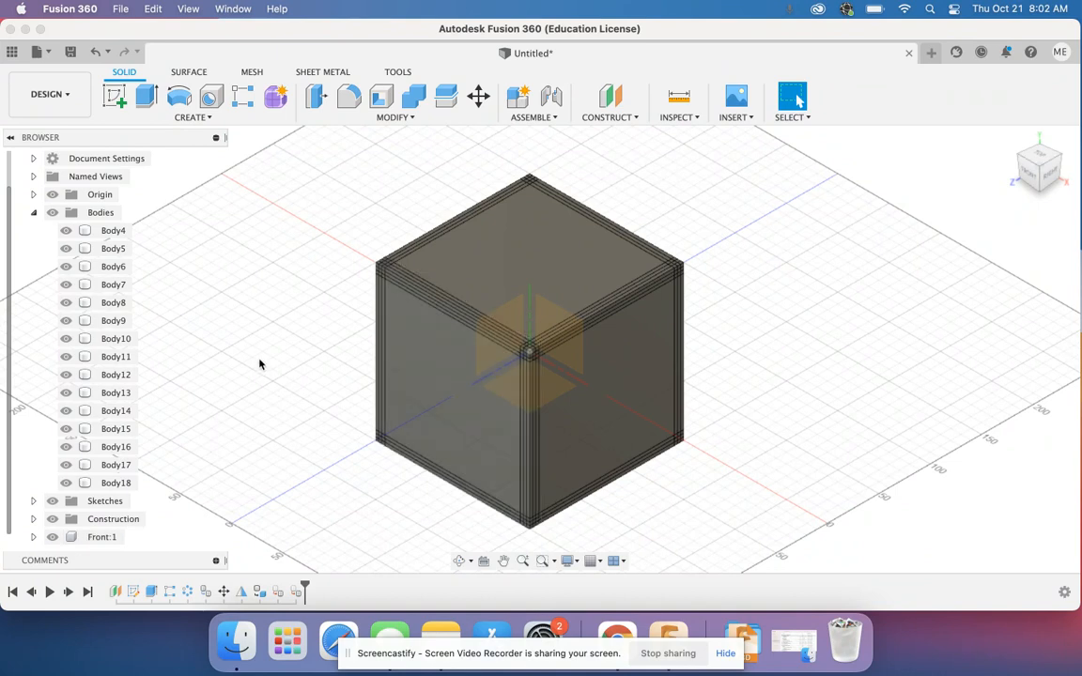
Highlight Body4, Body5 and Body6 one after another to identify which side of the cube each panel belongs to.
left_click(74, 230)
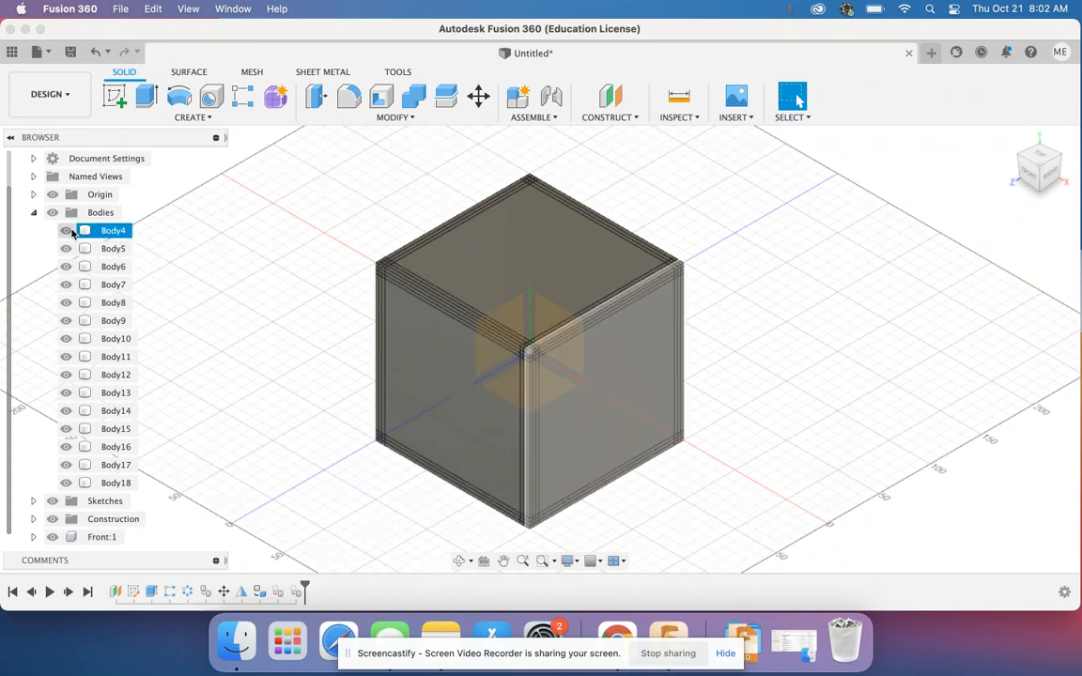
left_click(111, 231)
left_click(113, 248)
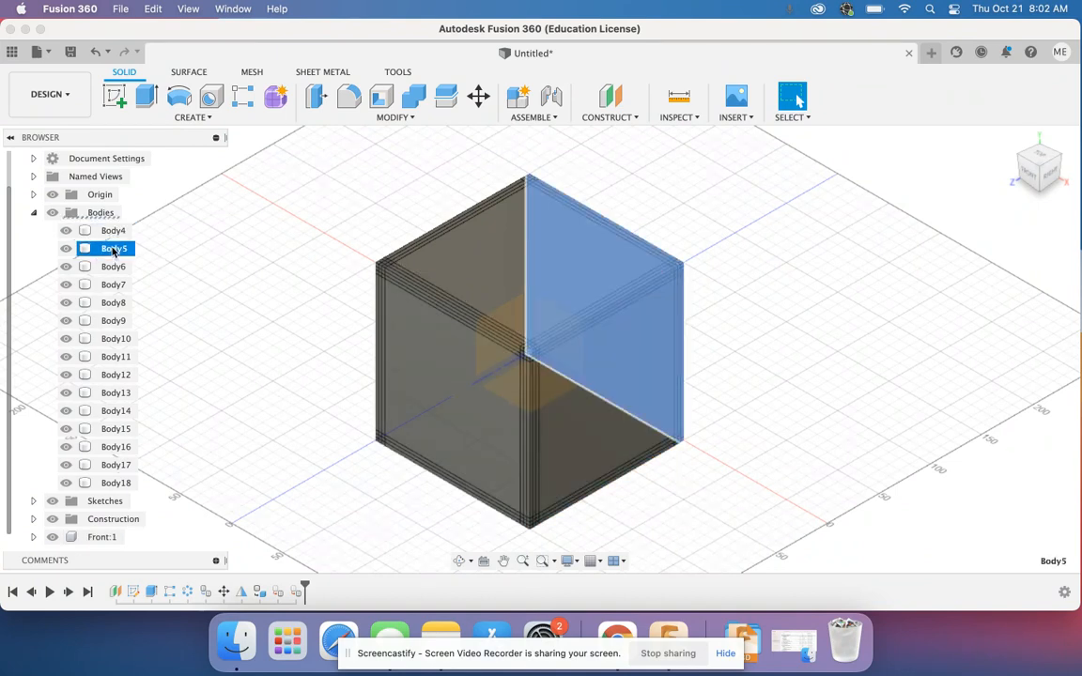
left_click(105, 269)
left_click(115, 230)
left_click(114, 249)
left_click(114, 268)
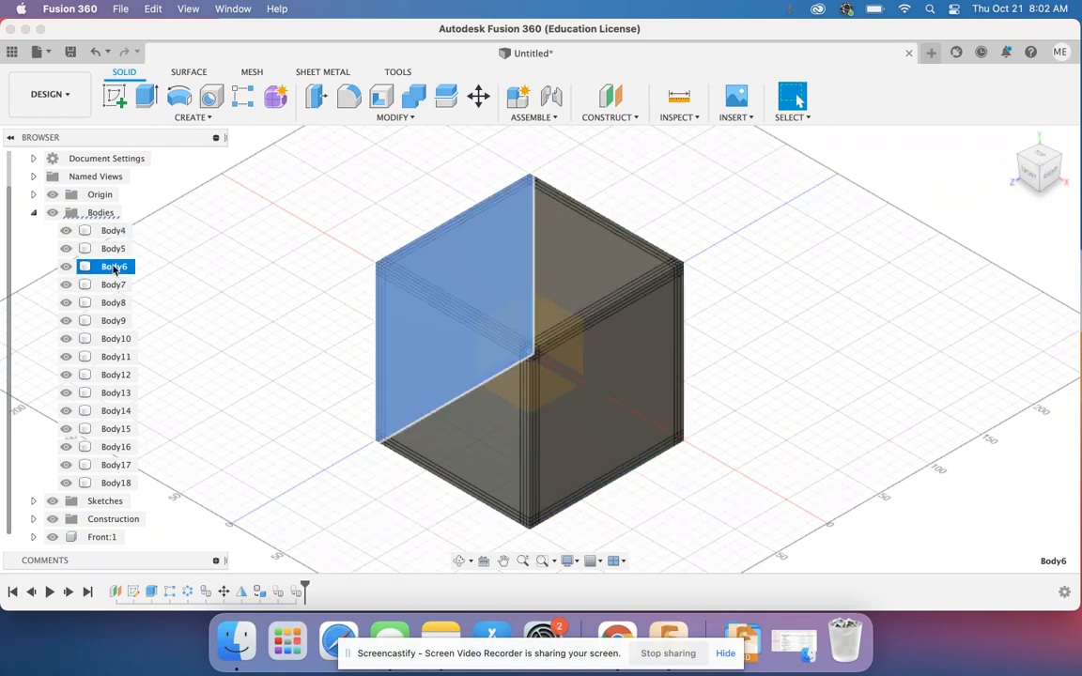
Create a component from the right panel Body4 and rename it Right.
left_click(111, 231)
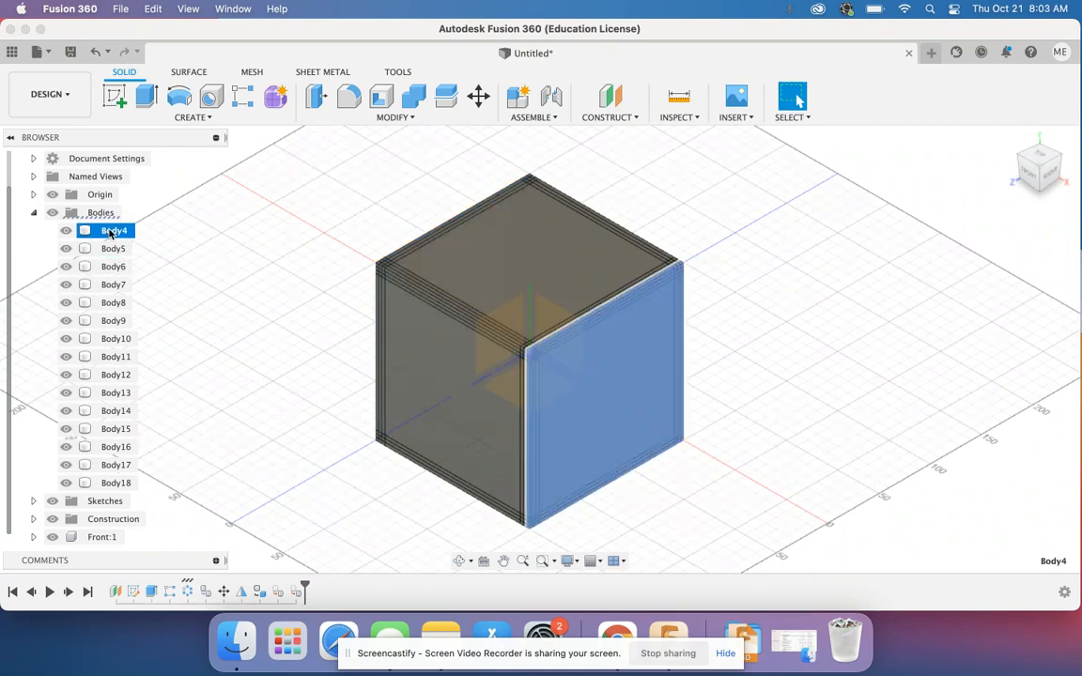
right_click(111, 232)
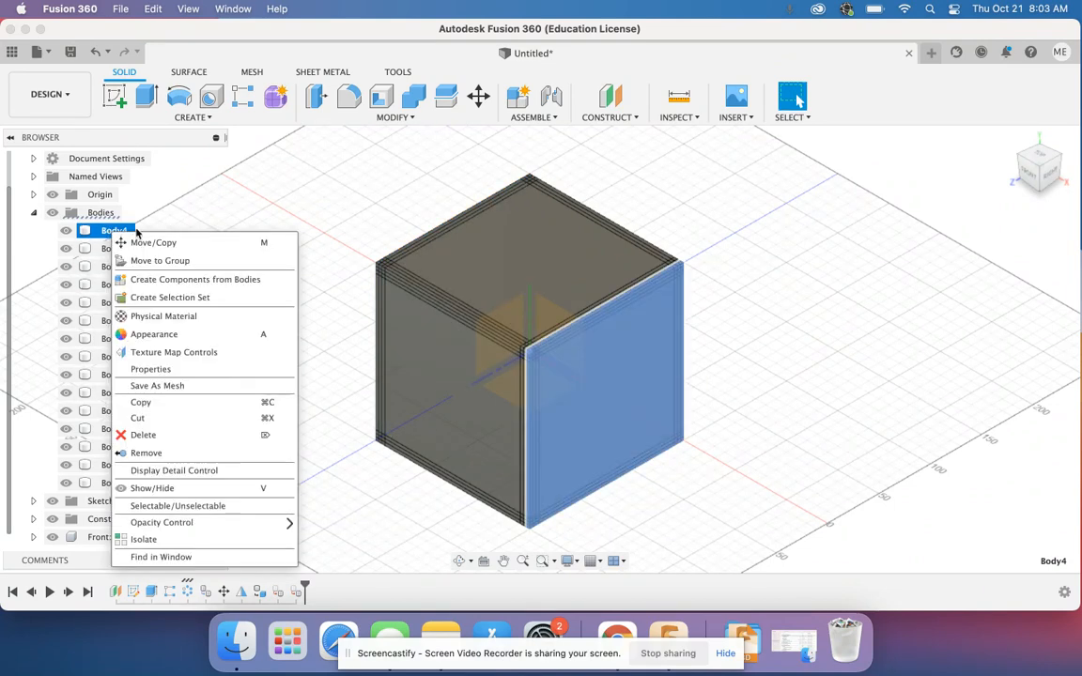
left_click(164, 280)
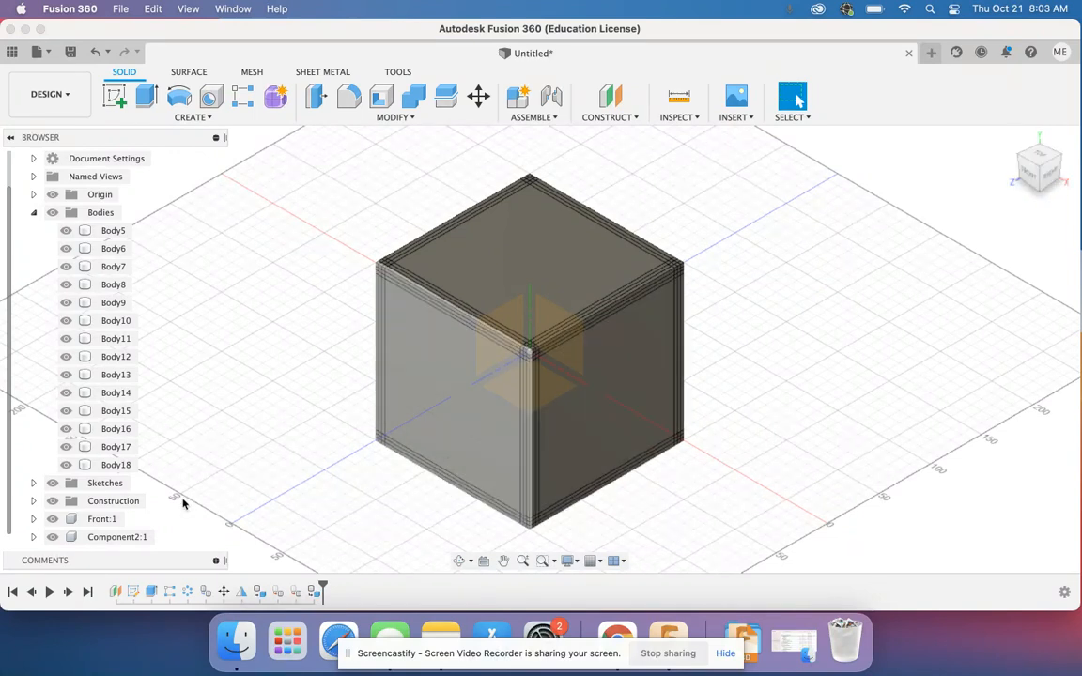
left_click(113, 537)
left_click(111, 537)
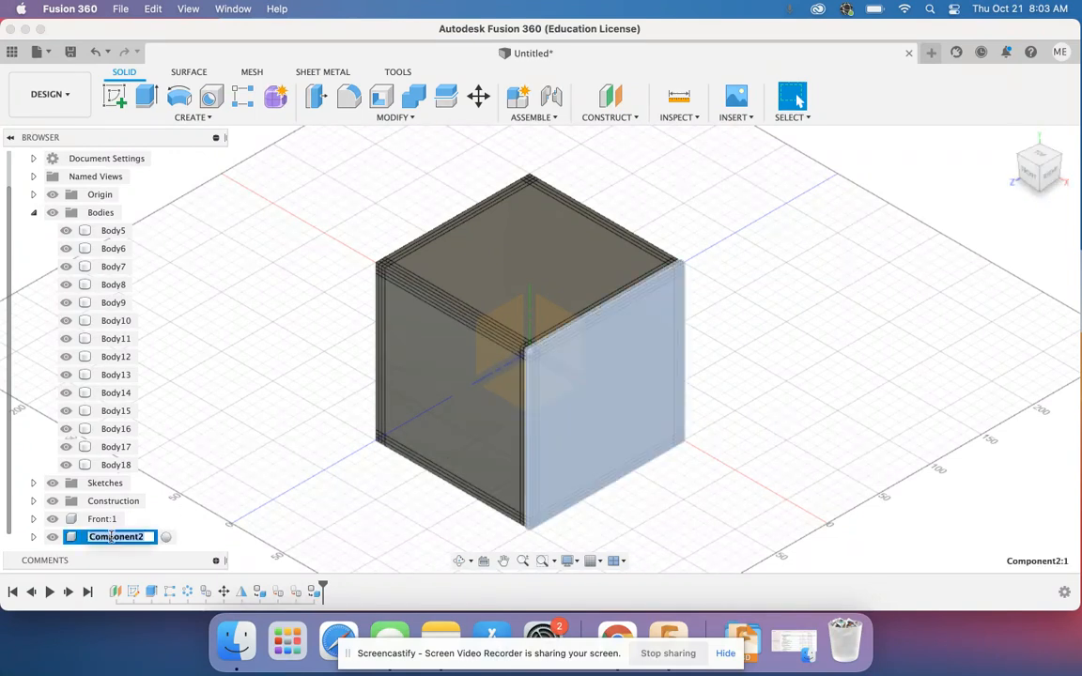
type("Right")
left_click(187, 467)
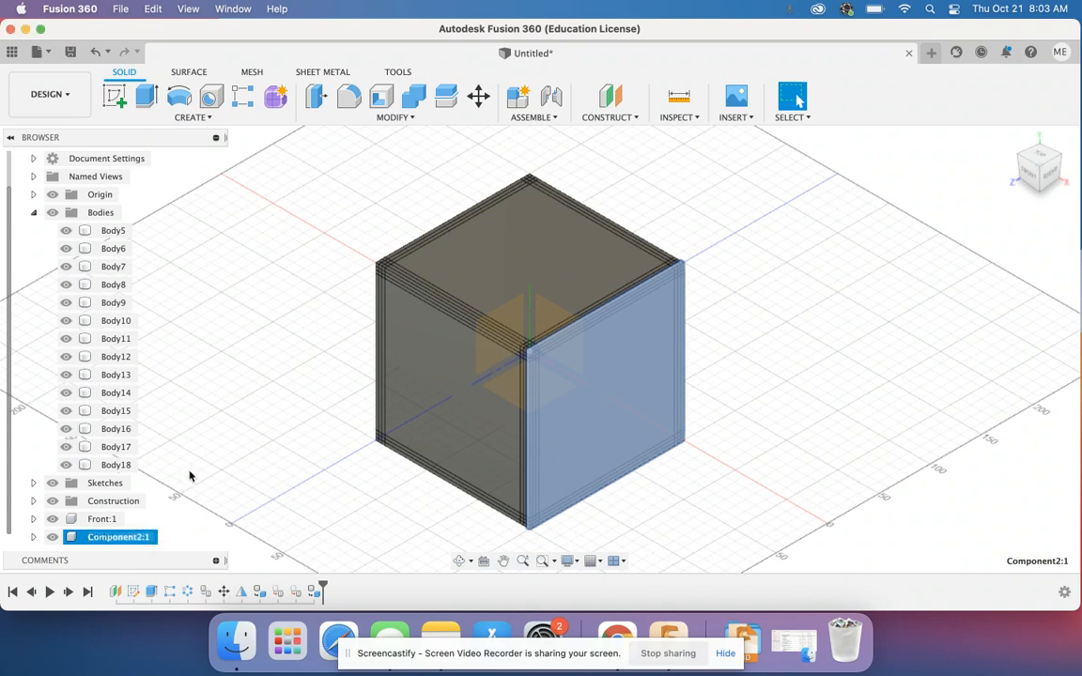
Move the remaining right panels Body7 and Body10 into the Right component.
left_click(110, 268)
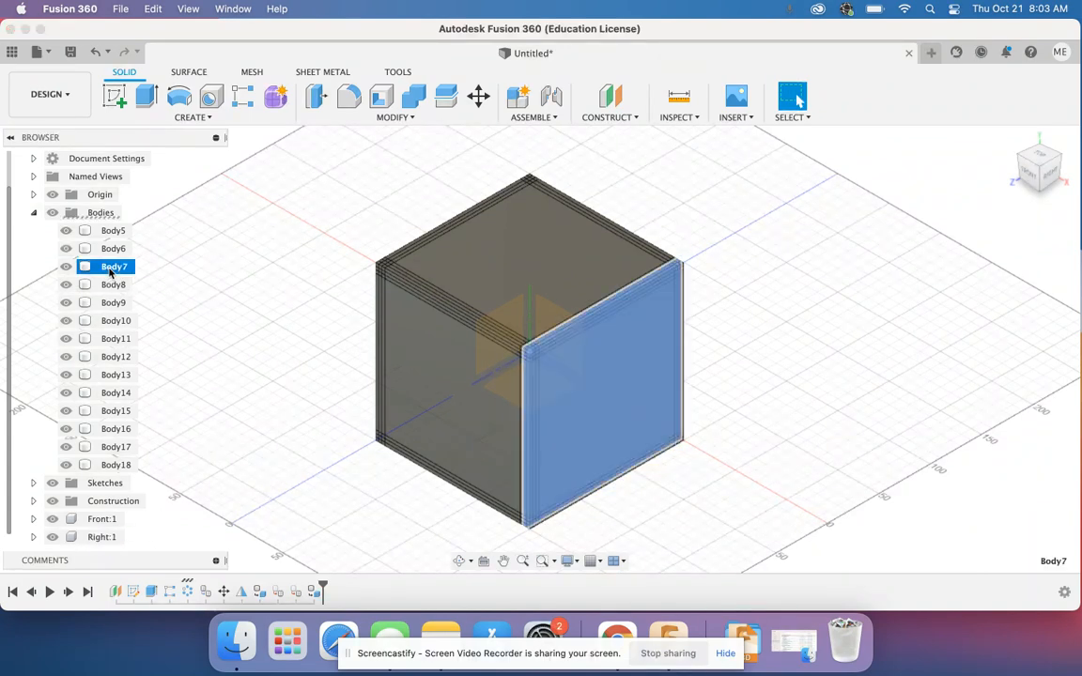
left_click_drag(110, 269, 90, 536)
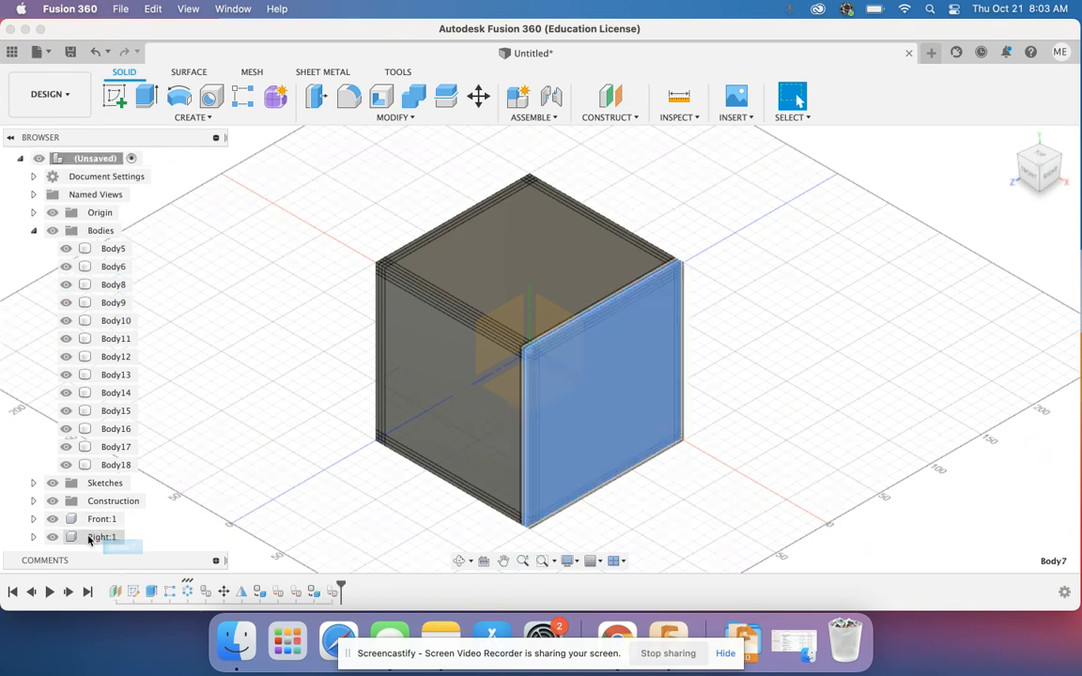
left_click(116, 323)
left_click_drag(116, 323, 80, 536)
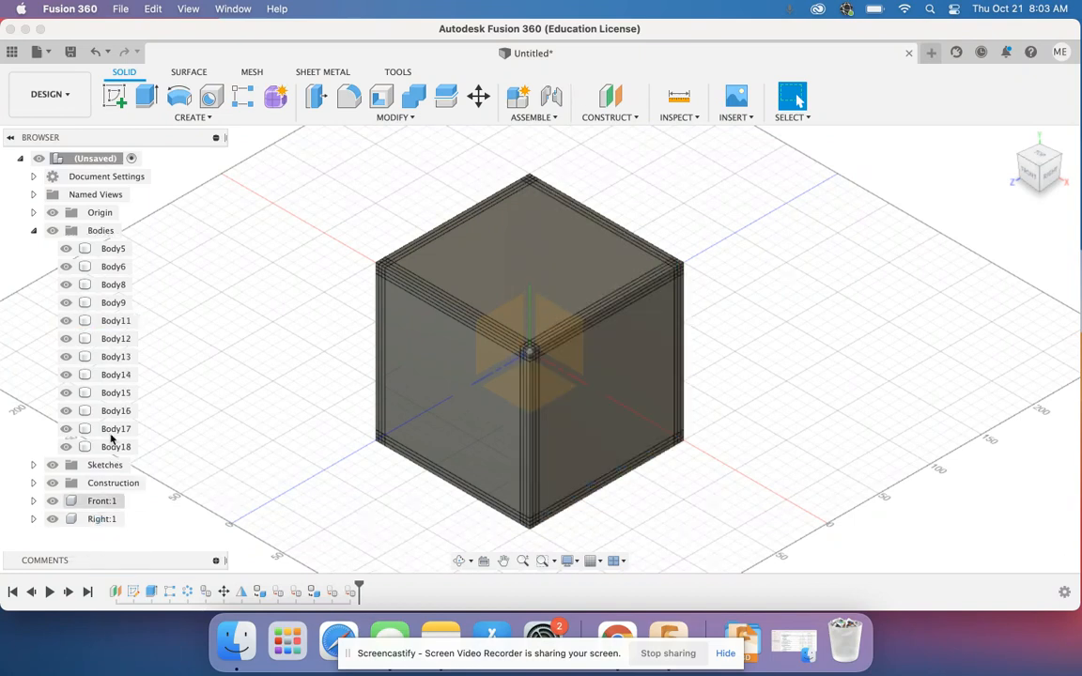
Create a component from the back panel Body5 and rename it Back.
right_click(110, 248)
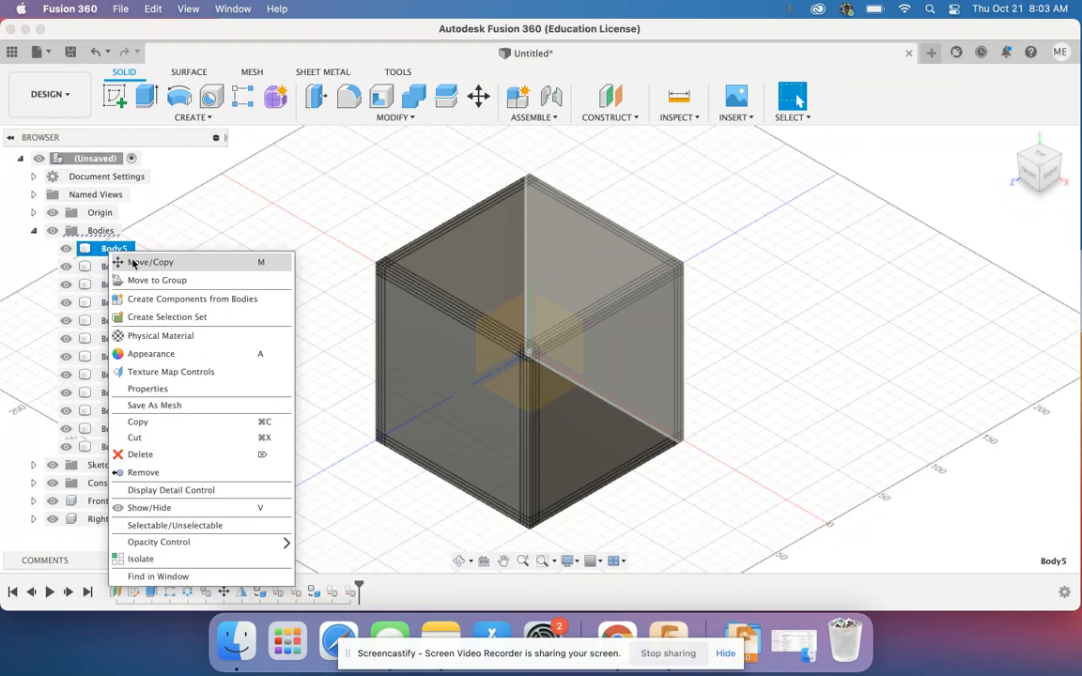
left_click(137, 306)
left_click(103, 522)
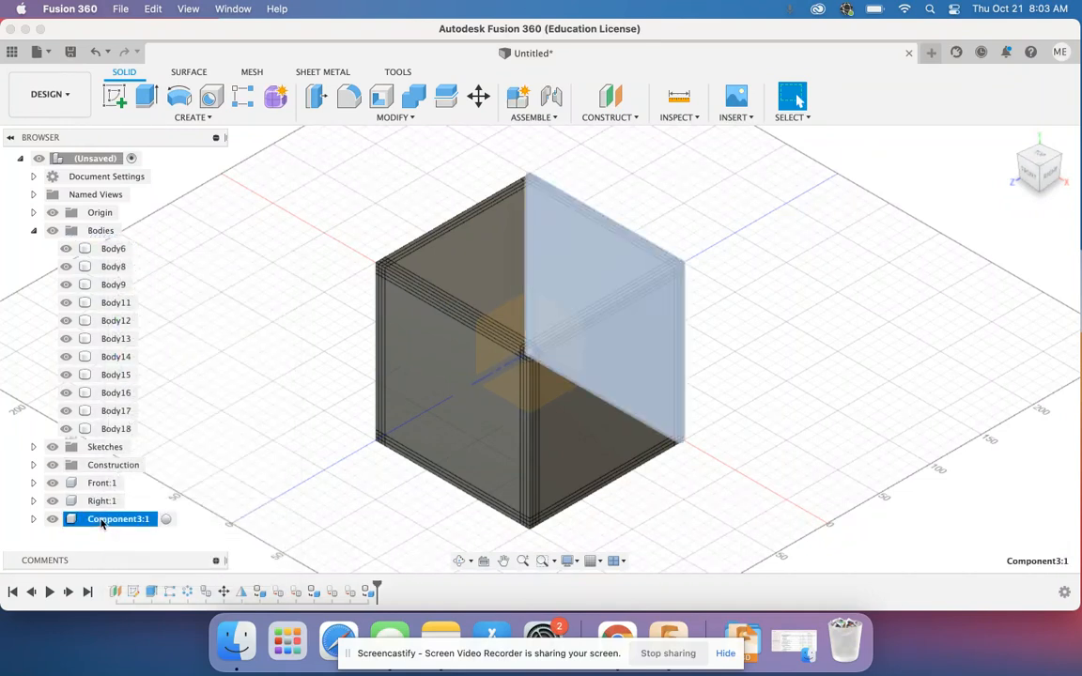
double_click(102, 522)
type("Back")
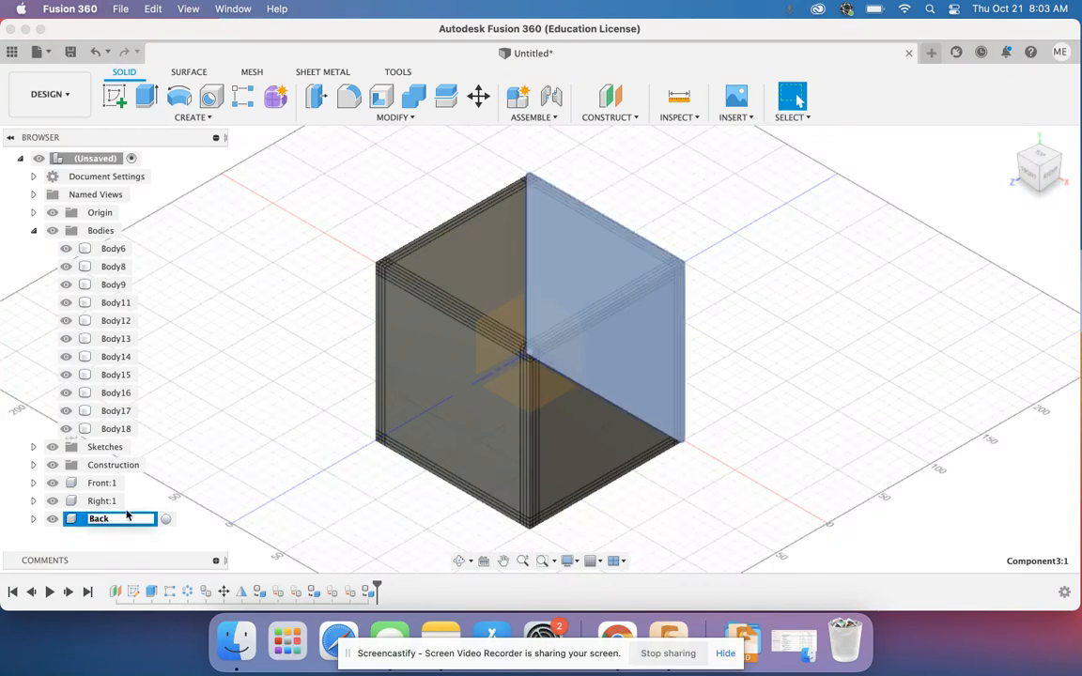
left_click(179, 490)
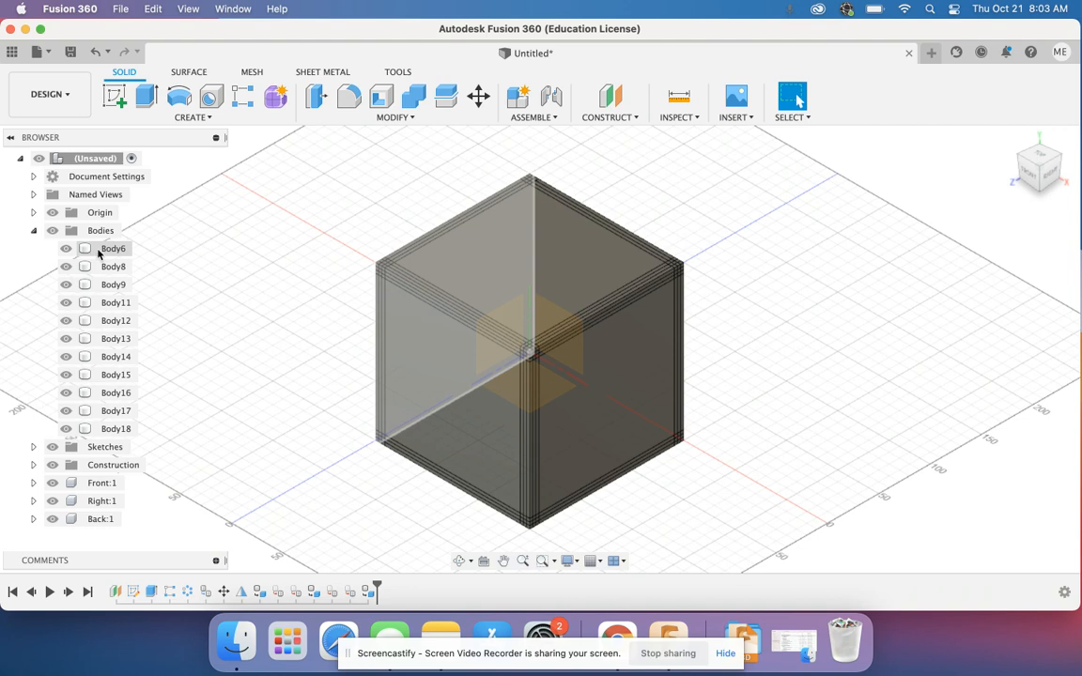
Create a component from the left panel Body6 and rename it Left.
right_click(98, 252)
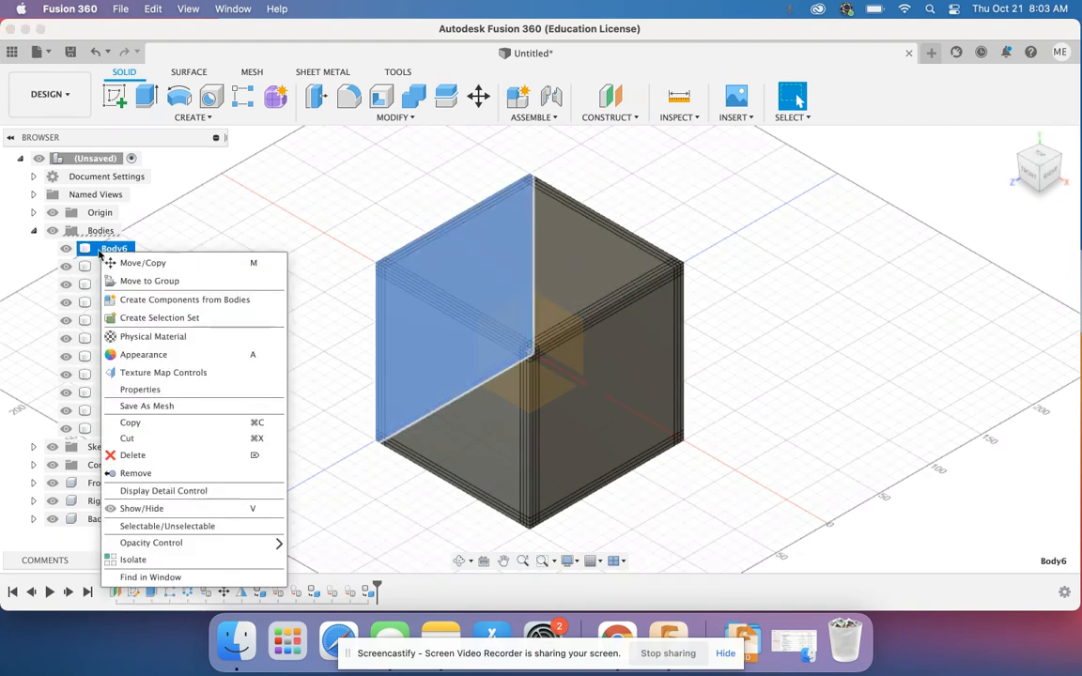
left_click(141, 300)
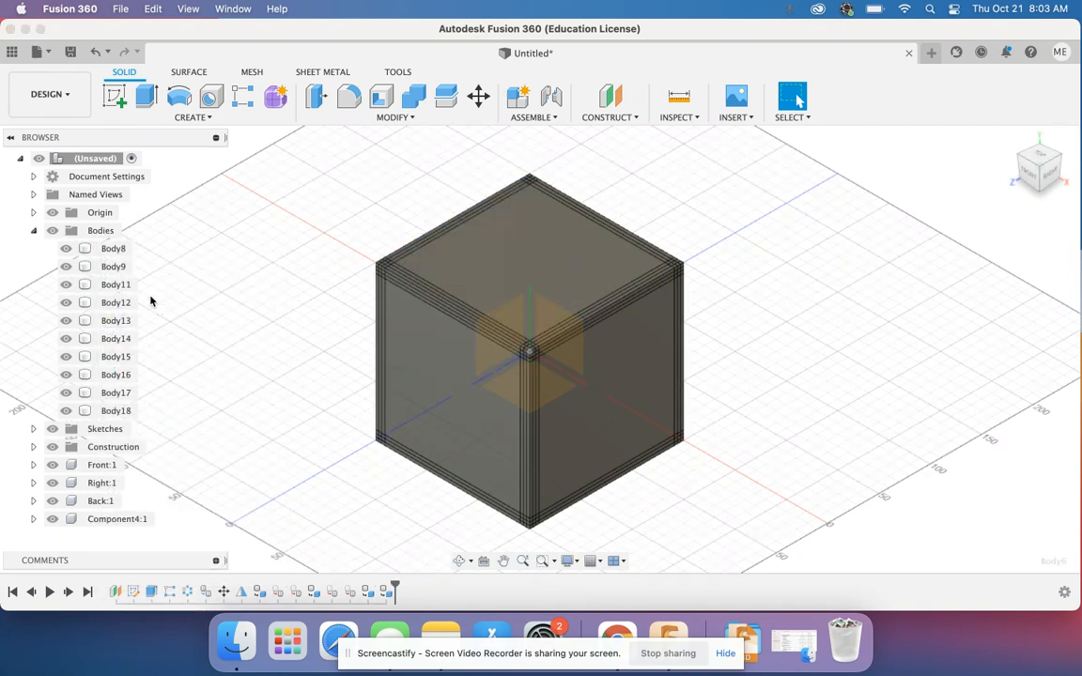
double_click(104, 521)
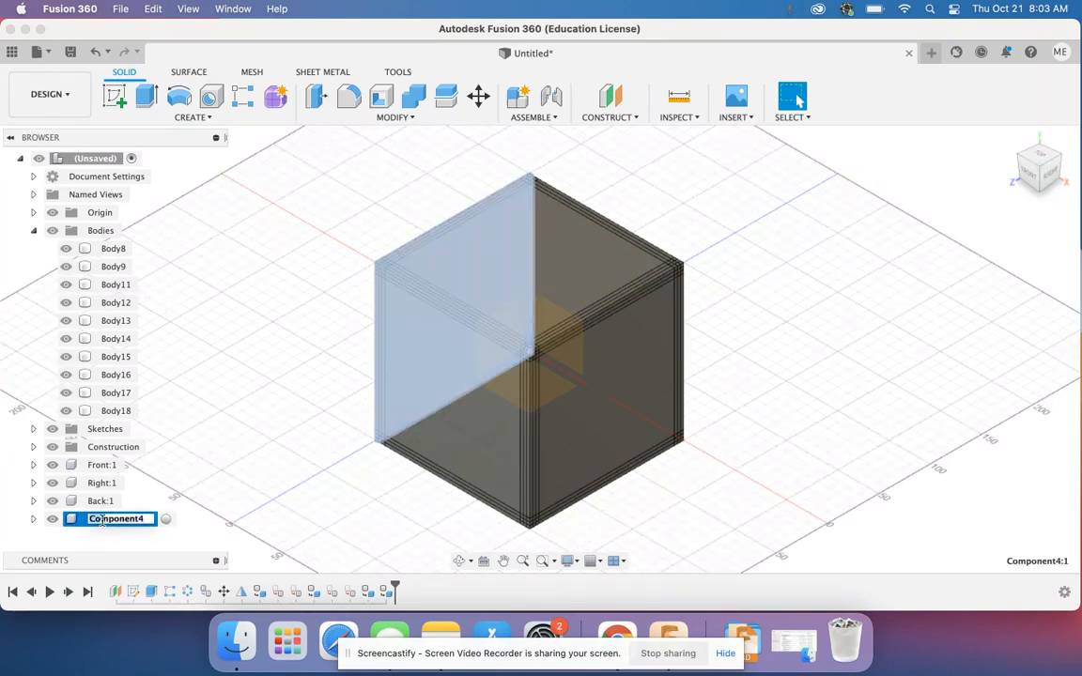
type("Le")
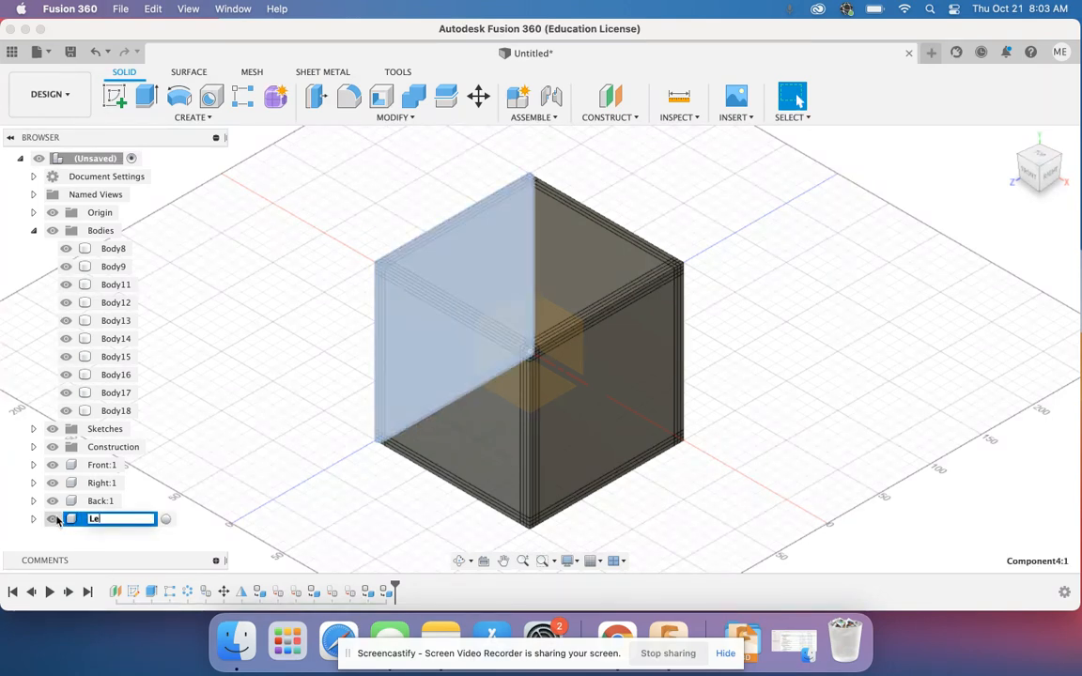
type("ft")
key("Return")
key("Escape")
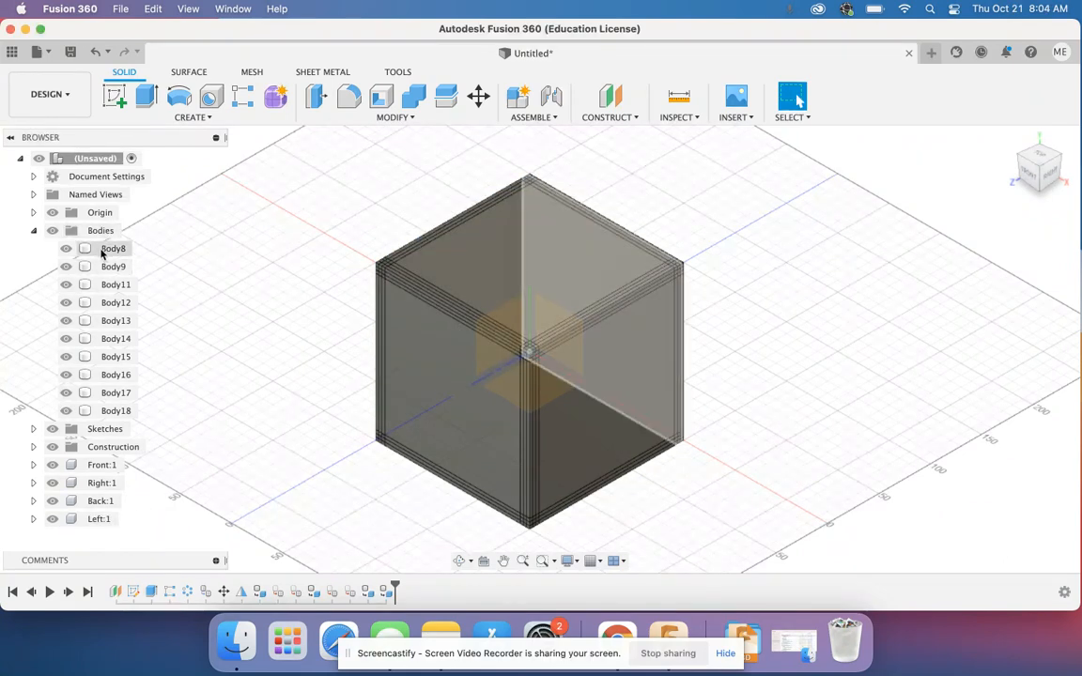
Move Body8, Body11 and Body13 into the Back component, and Body9 and Body12 into the Left component.
left_click_drag(101, 251, 75, 505)
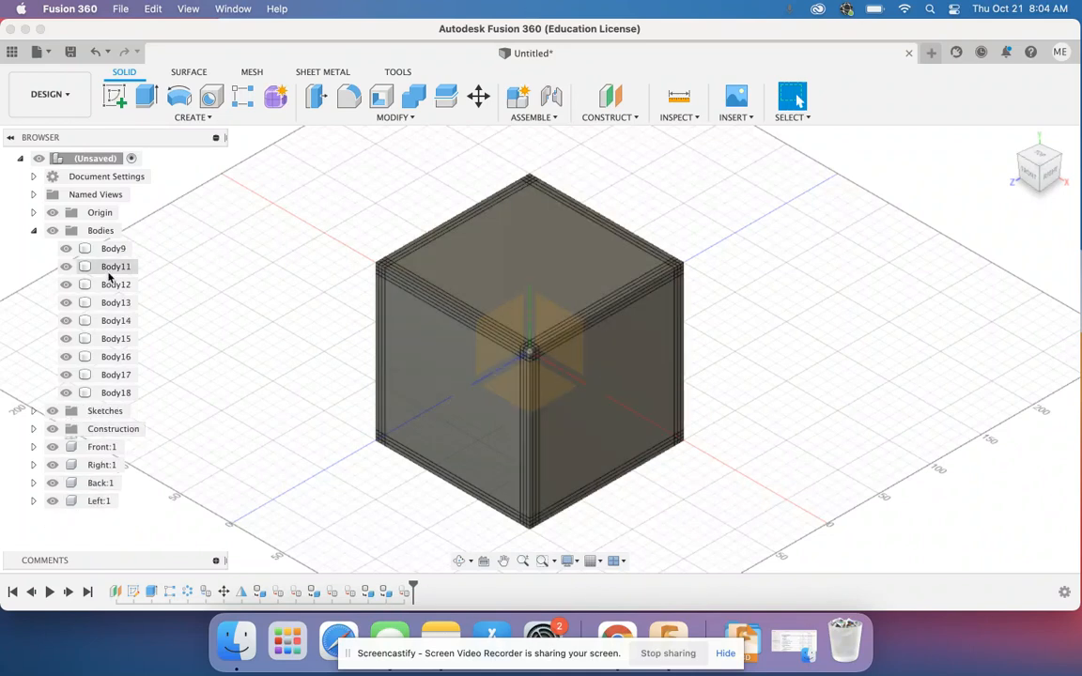
left_click(110, 250)
left_click_drag(102, 251, 80, 467)
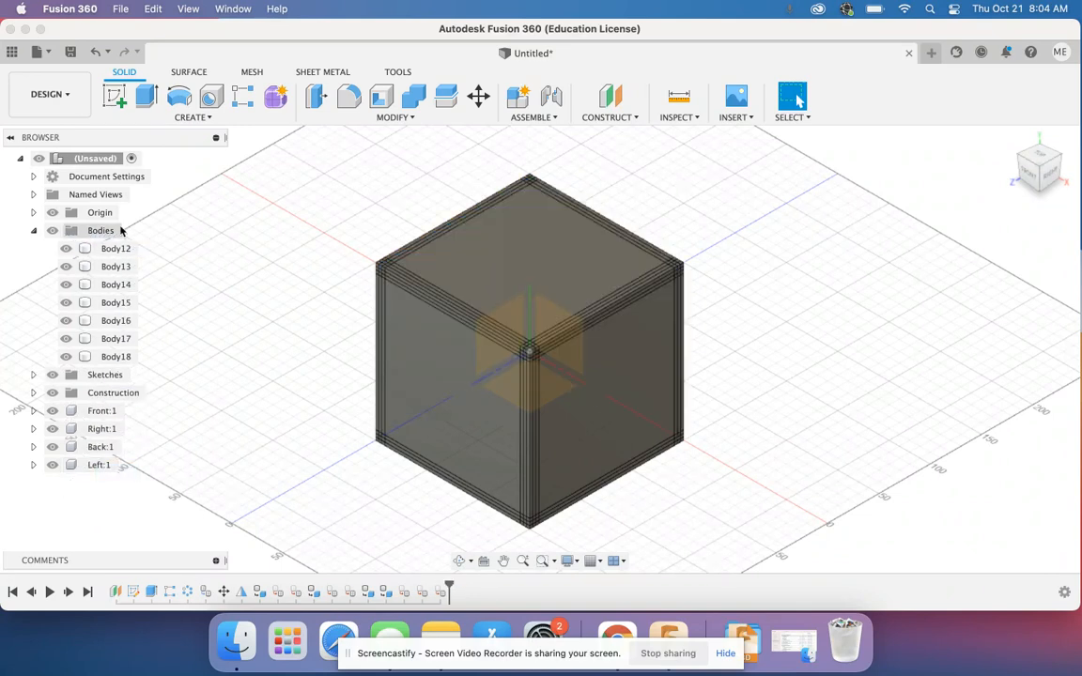
left_click(106, 251)
left_click_drag(106, 251, 82, 467)
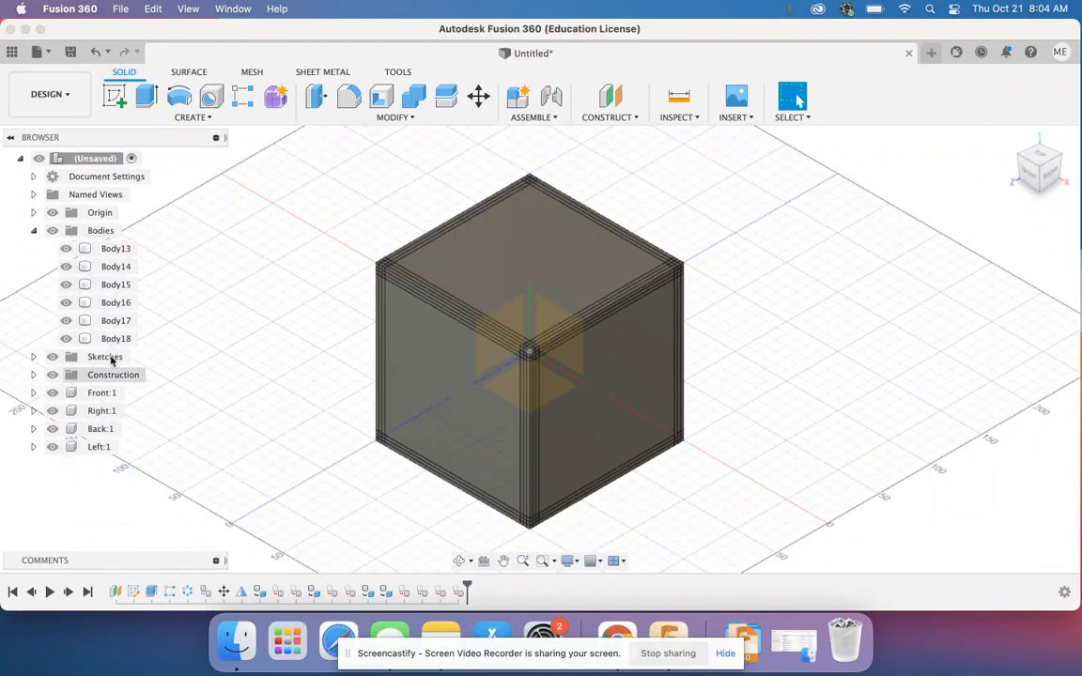
left_click(116, 249)
left_click_drag(116, 248, 74, 427)
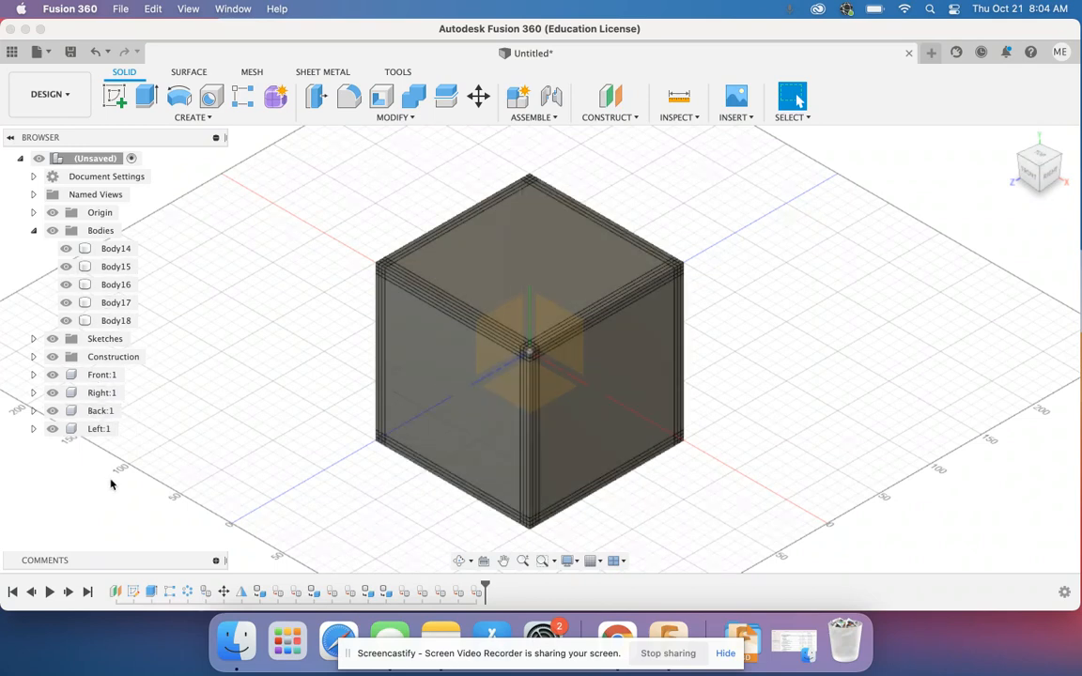
Create a component named Bottom from the bottom panel Body14 and move Body15 into it.
left_click(95, 249)
right_click(97, 249)
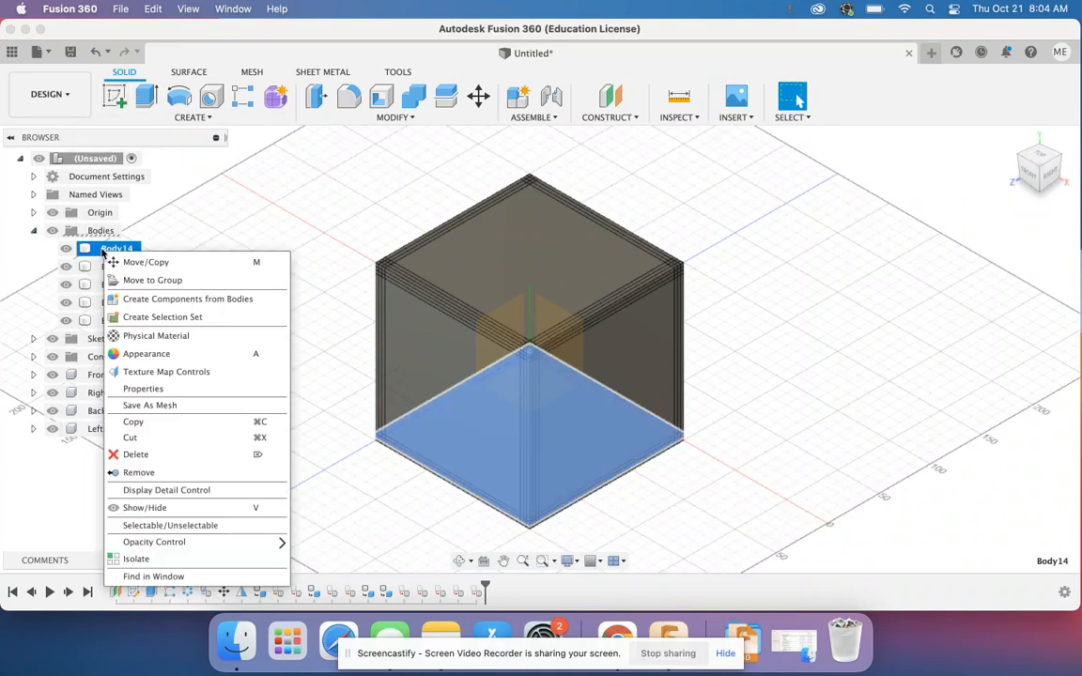
left_click(136, 300)
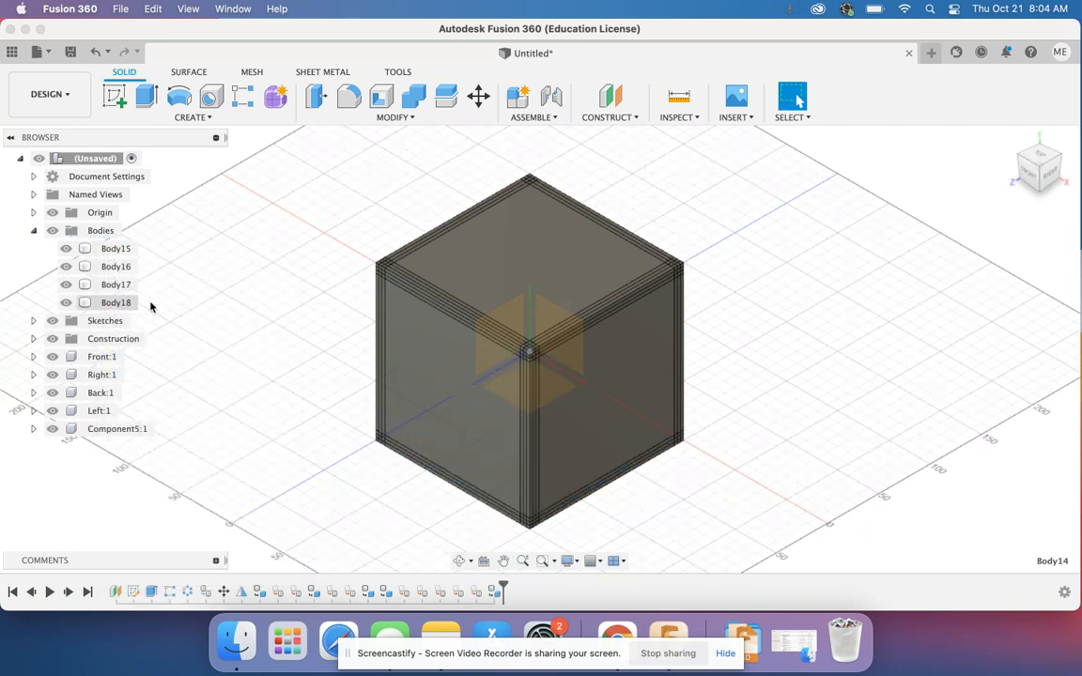
left_click(109, 429)
left_click(107, 428)
type("Bott")
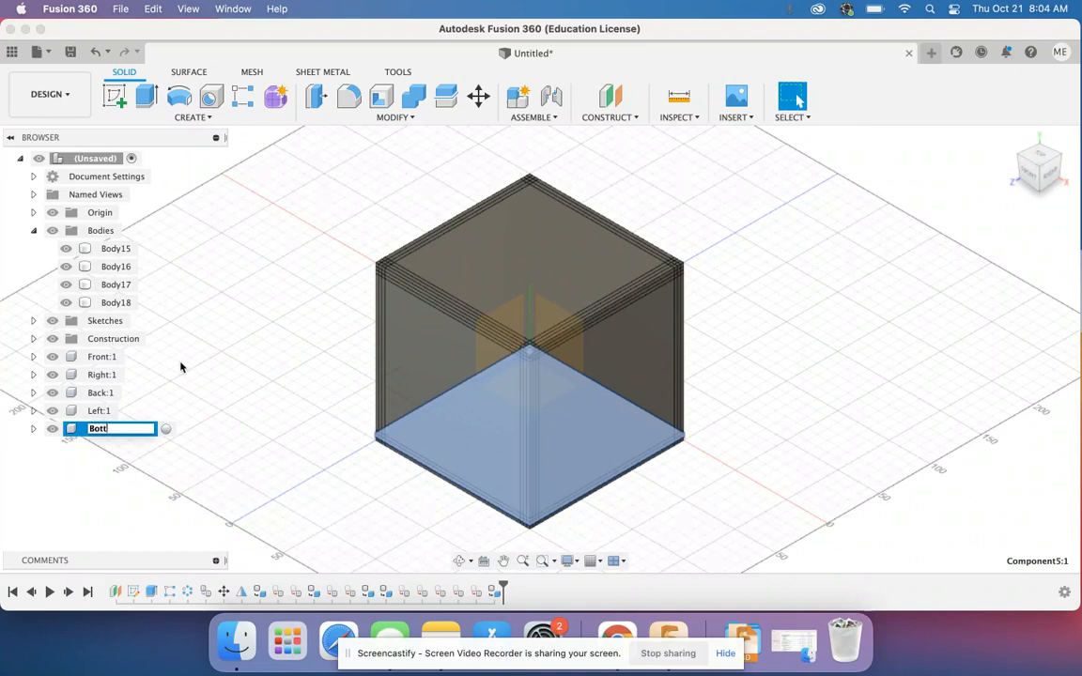
type("om")
key("Return")
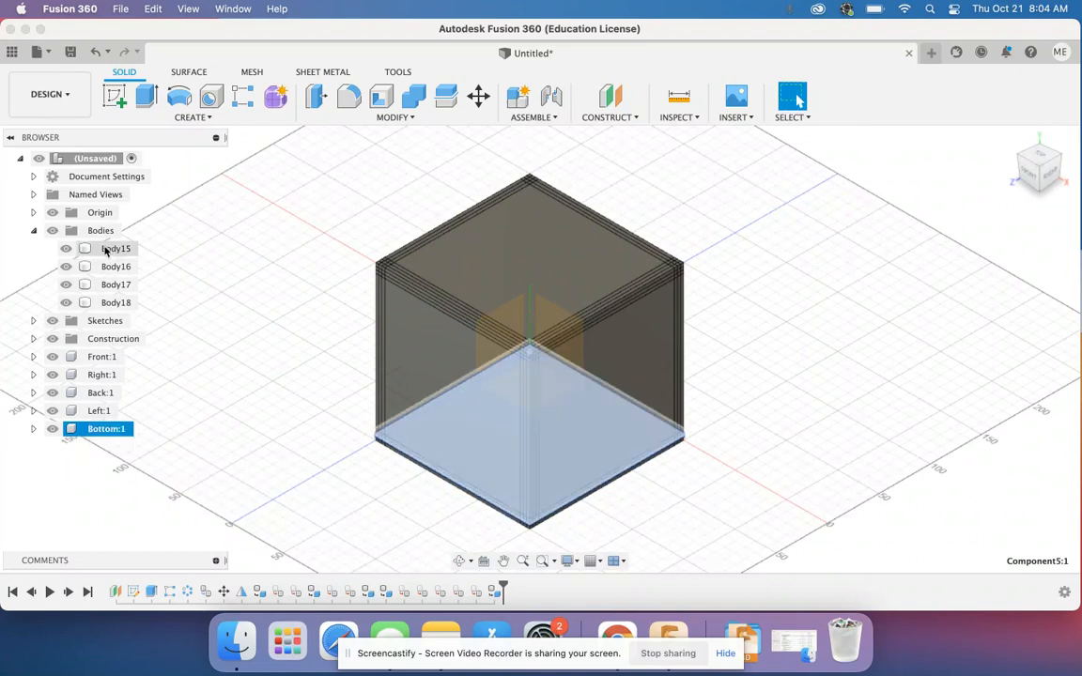
left_click(105, 249)
left_click_drag(104, 250, 71, 429)
Create a component named Top from the top panel Body16 and move Body17 and Body18 into it.
left_click(104, 249)
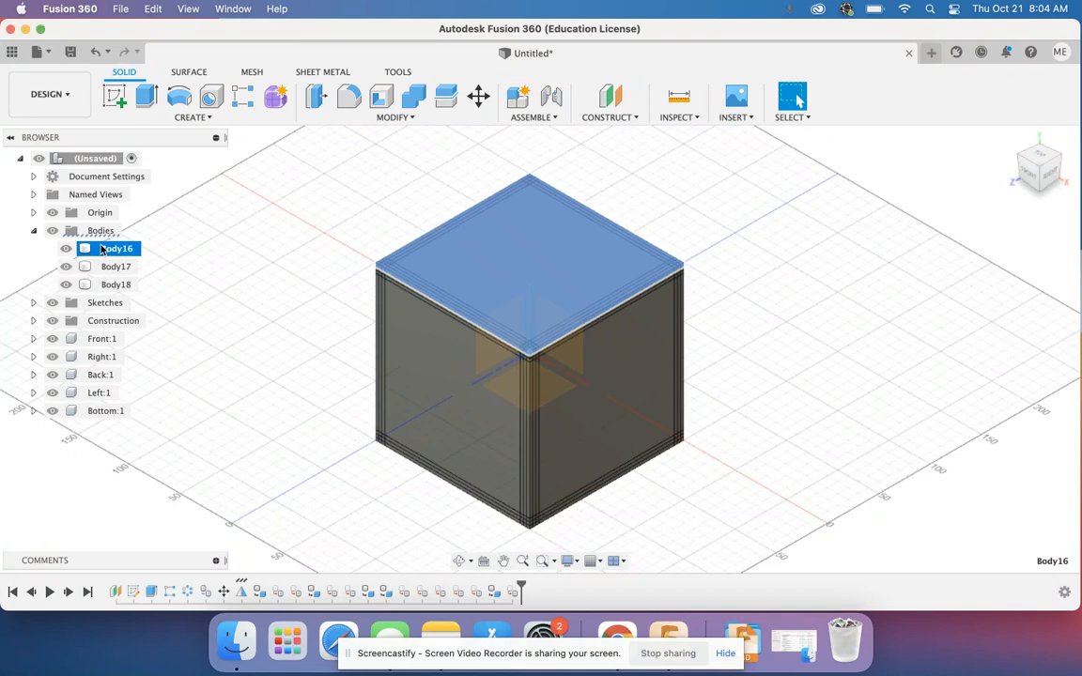
right_click(103, 248)
left_click(117, 292)
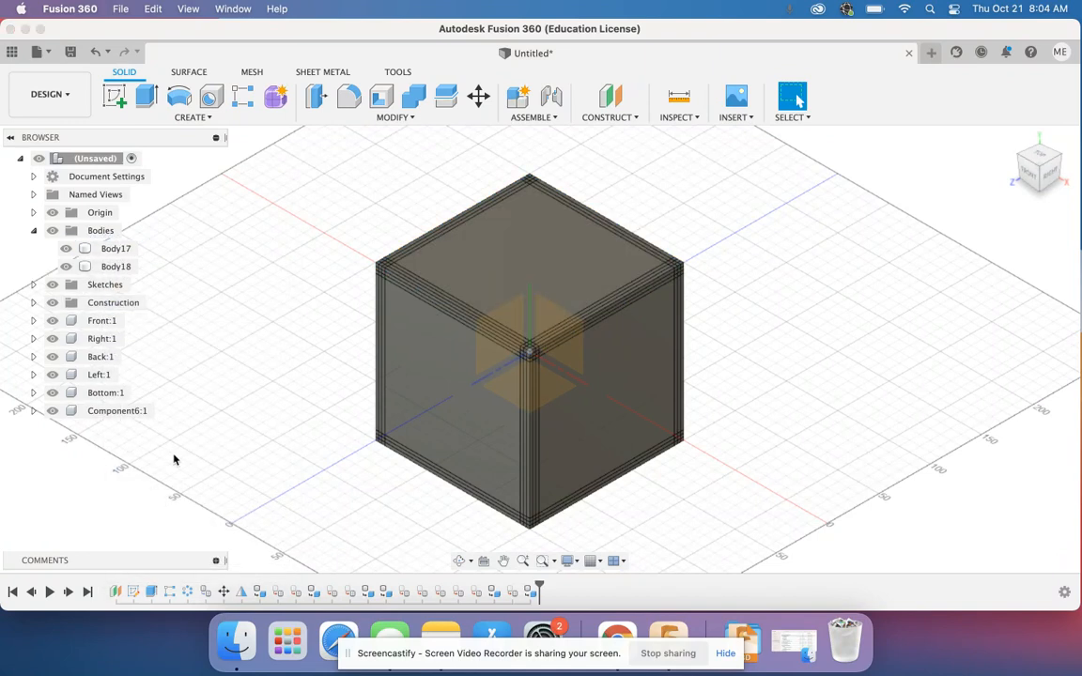
left_click(113, 411)
left_click(113, 410)
type("T")
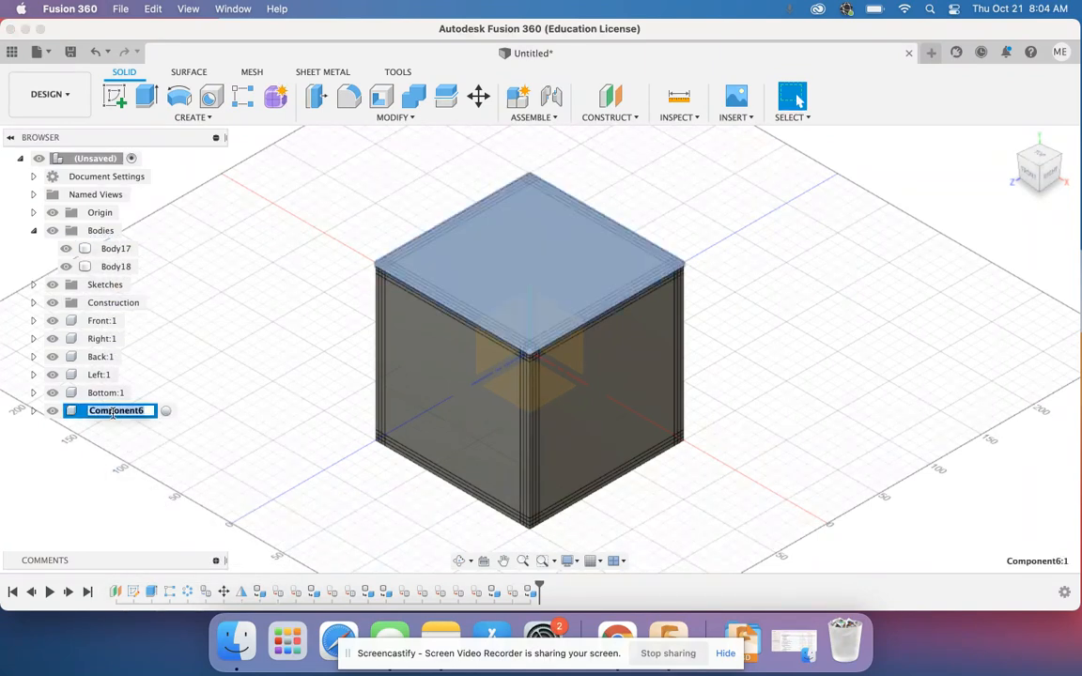
type("op")
key("Return")
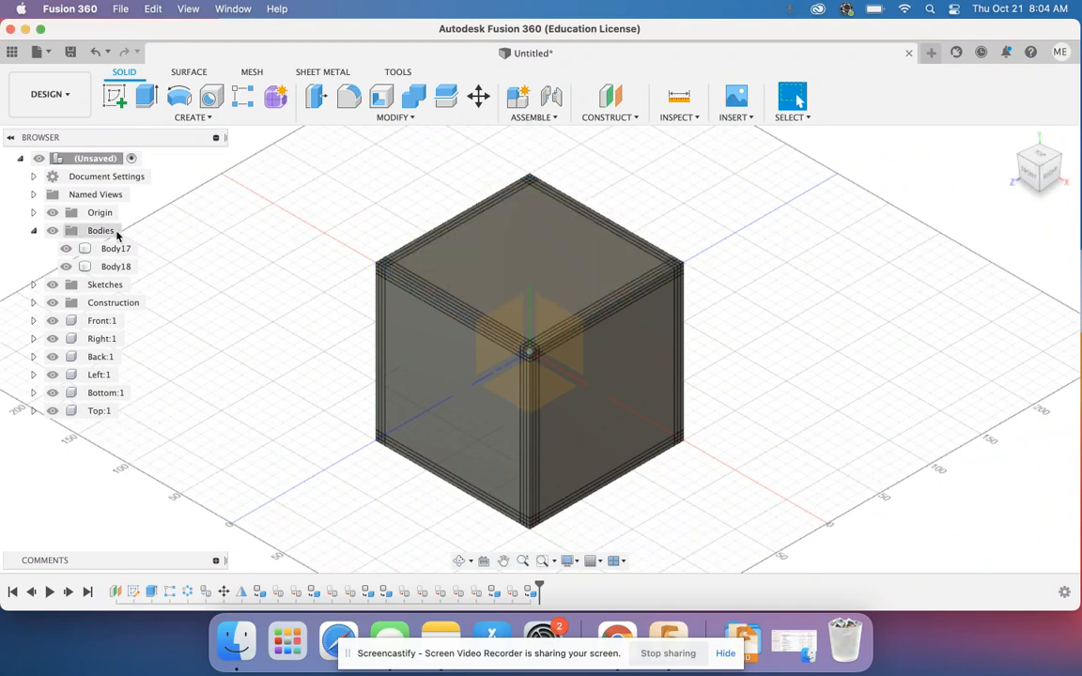
left_click_drag(100, 258, 89, 394)
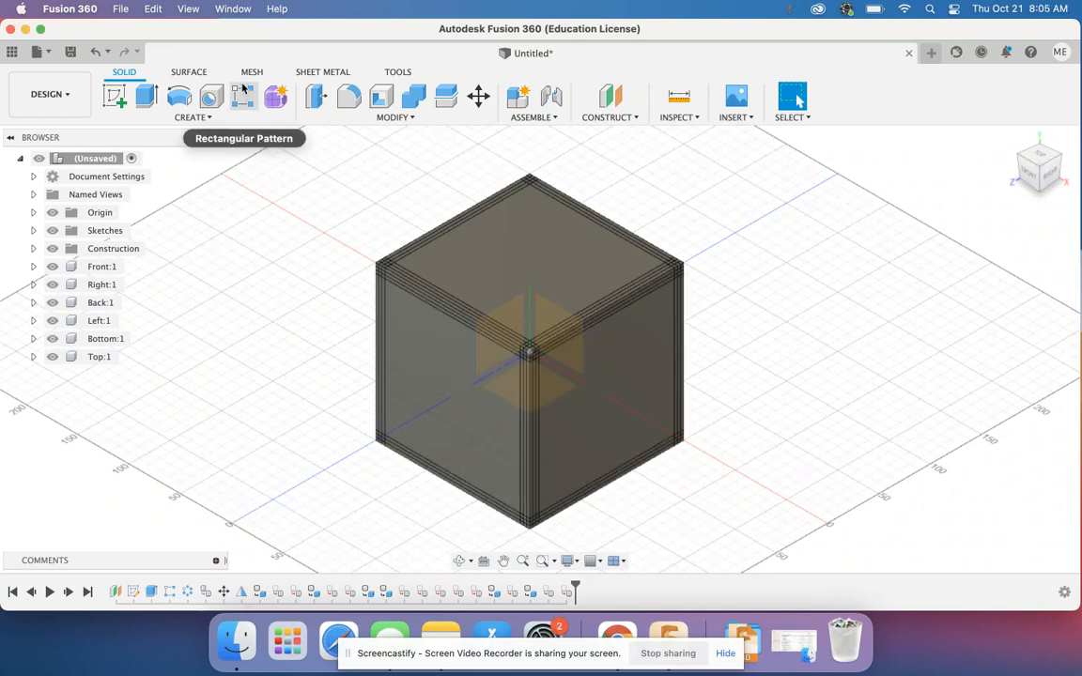
Start saving the untitled design, leaving the name and location unconfirmed, and switch to Google Chrome.
left_click(122, 8)
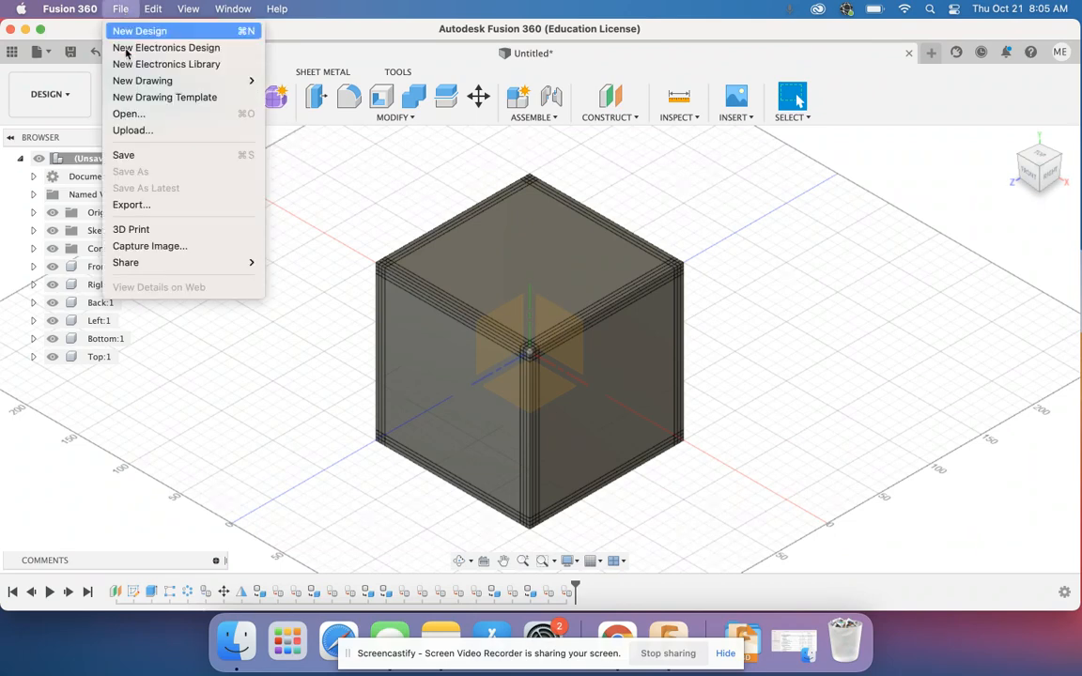
left_click(133, 156)
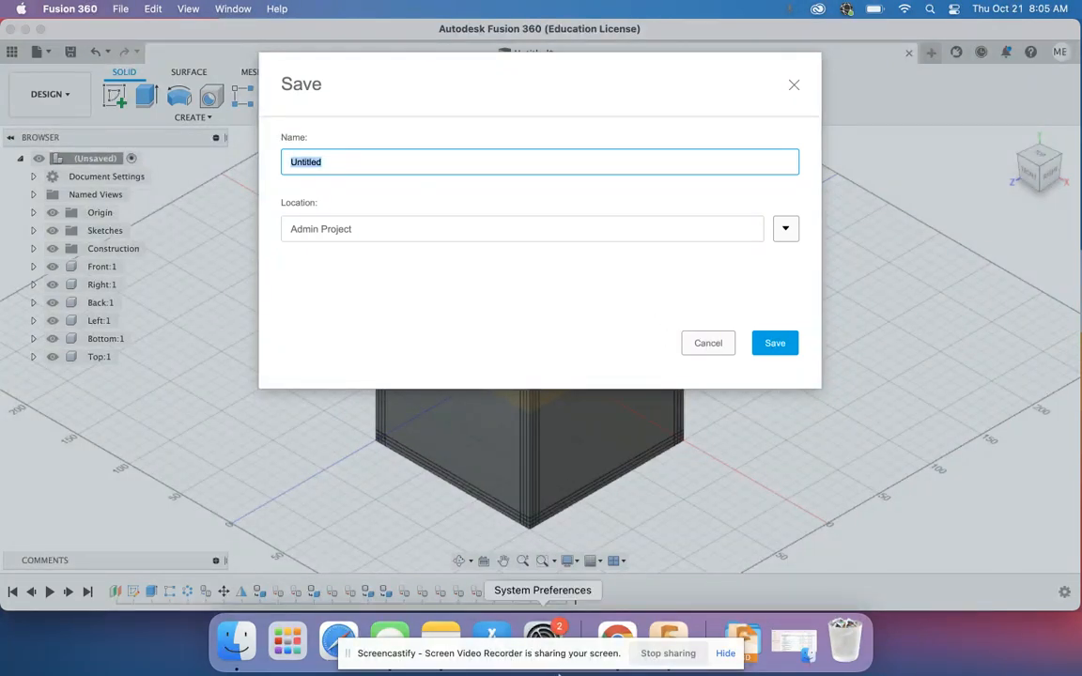
left_click(623, 626)
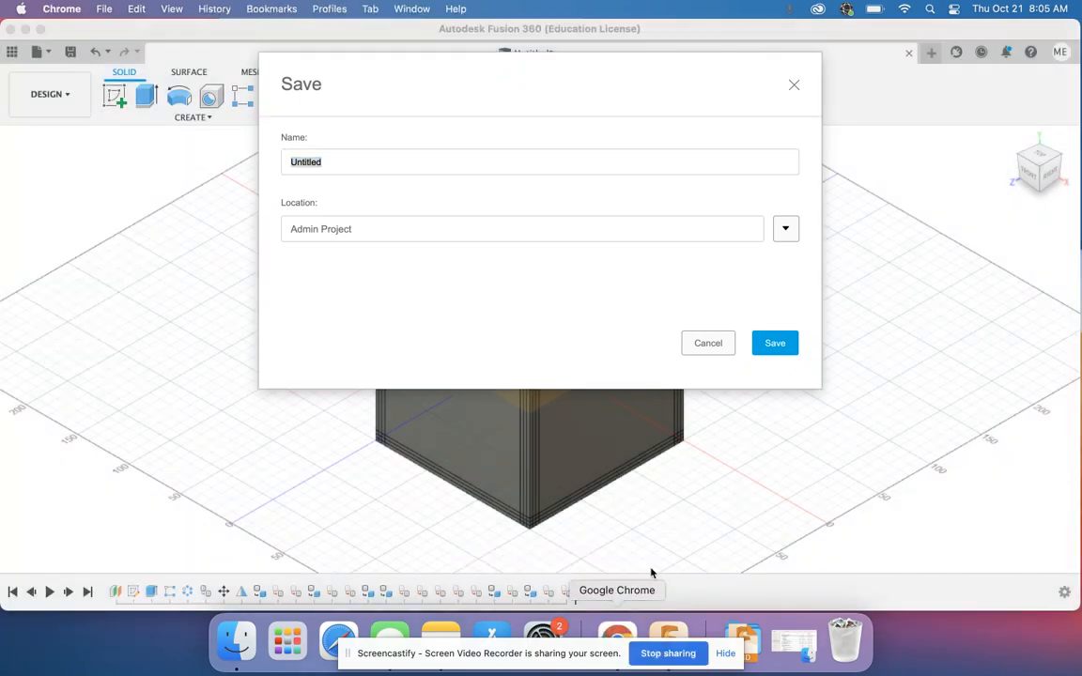